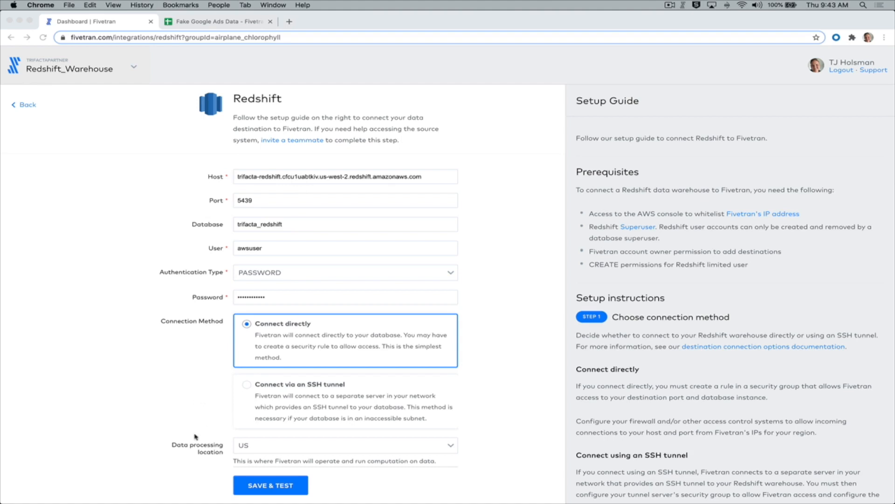
Step: Save the Redshift destination with the direct connection method and run its connection tests
click(272, 487)
click(272, 487)
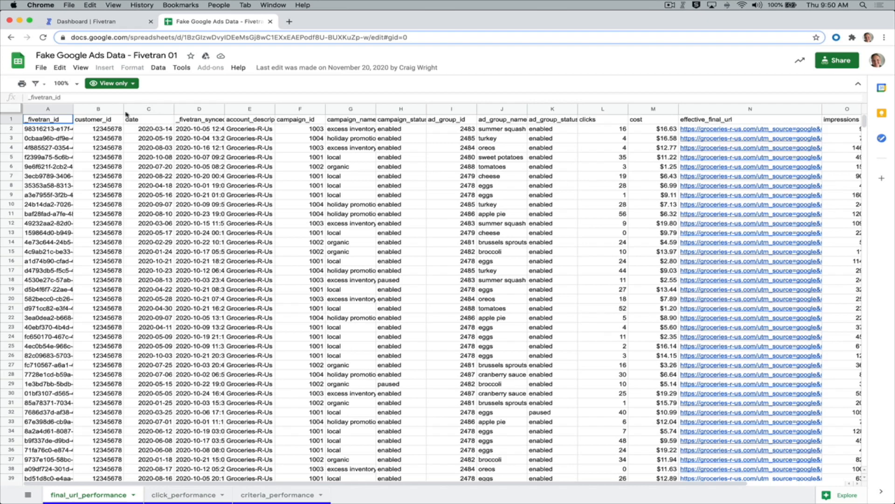
Step: Create the first connector in Fivetran, filtering the sources by "google" and choosing Google Sheets
click(90, 23)
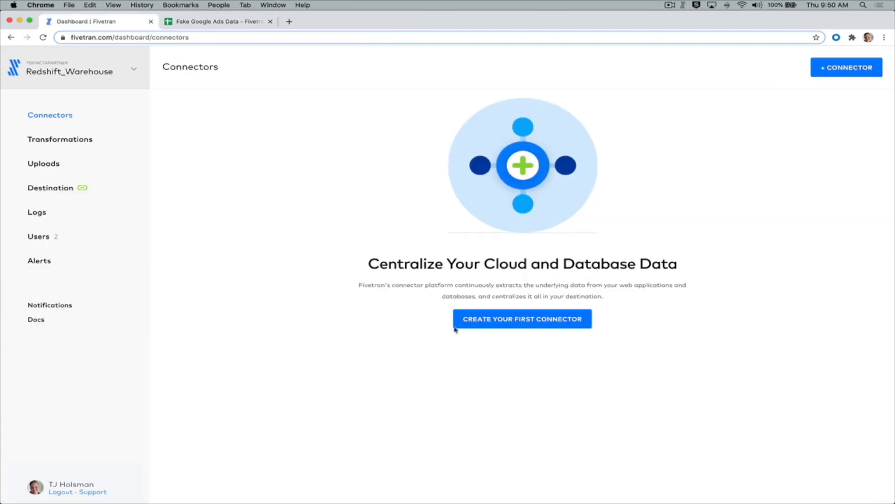
click(550, 321)
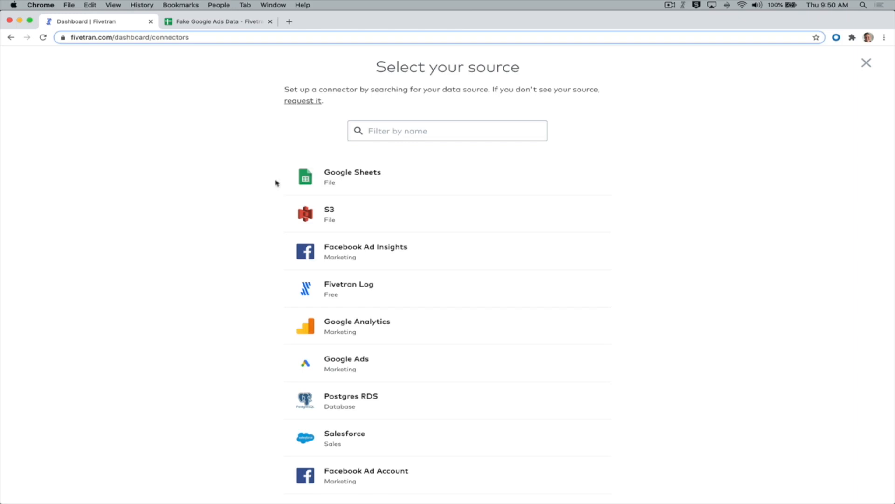
click(427, 132)
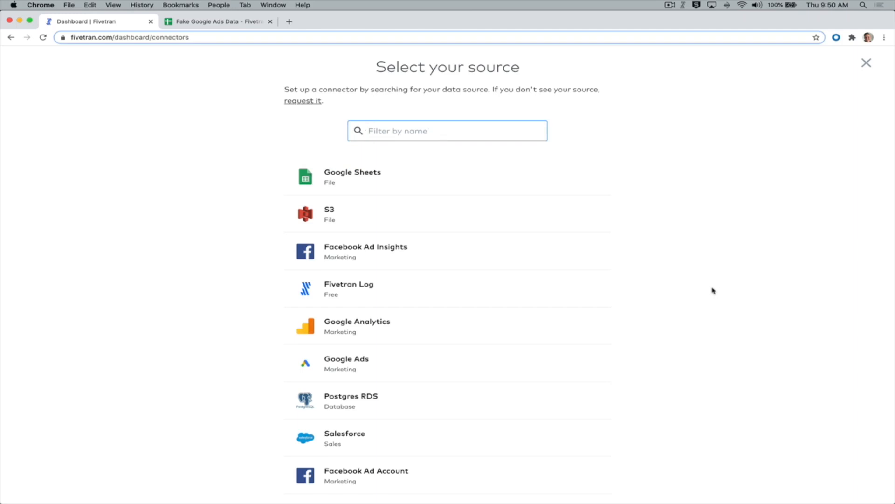
text(google)
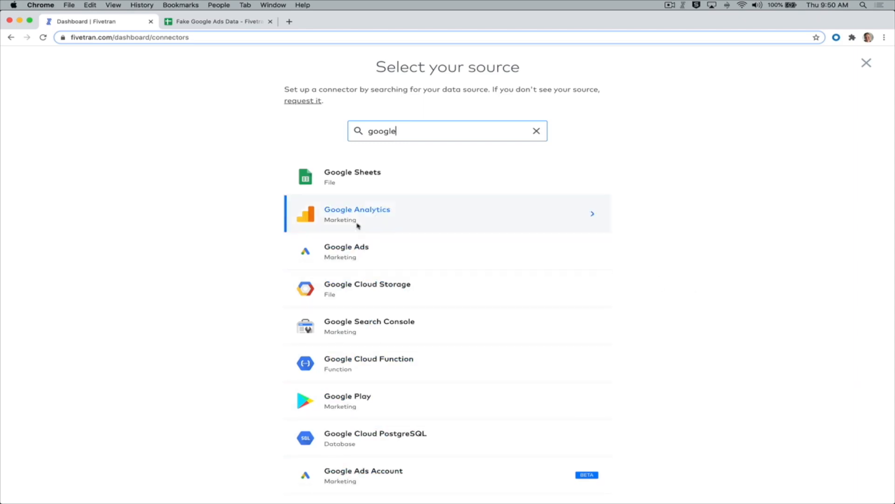
click(360, 172)
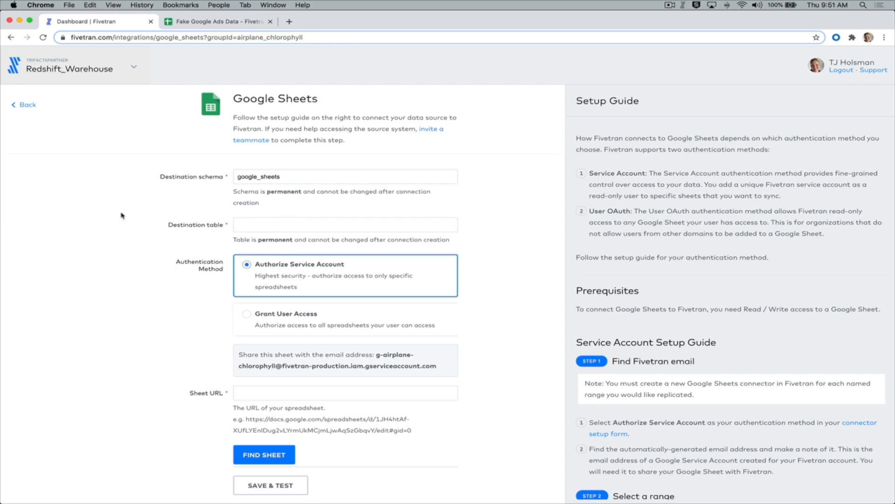
Step: Check the sheet name in the Google Ads spreadsheet and name the connector's destination table final_url_performance
key(ctrl+Tab)
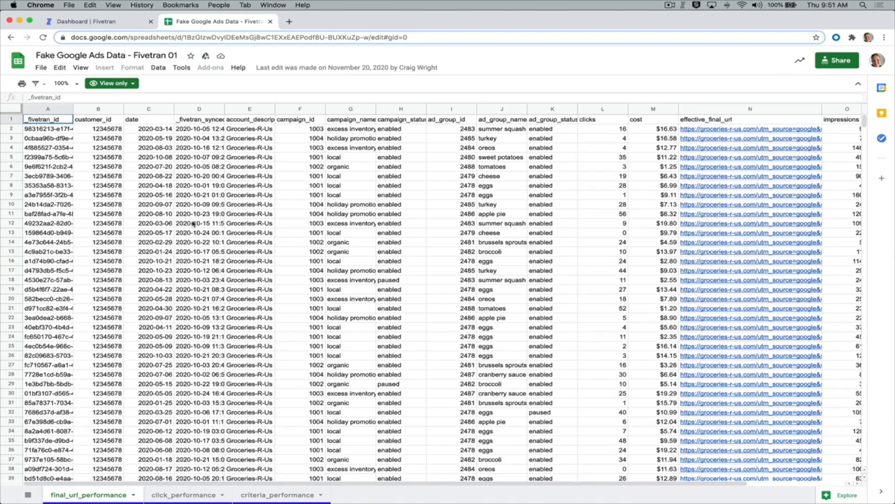
key(ctrl+Tab)
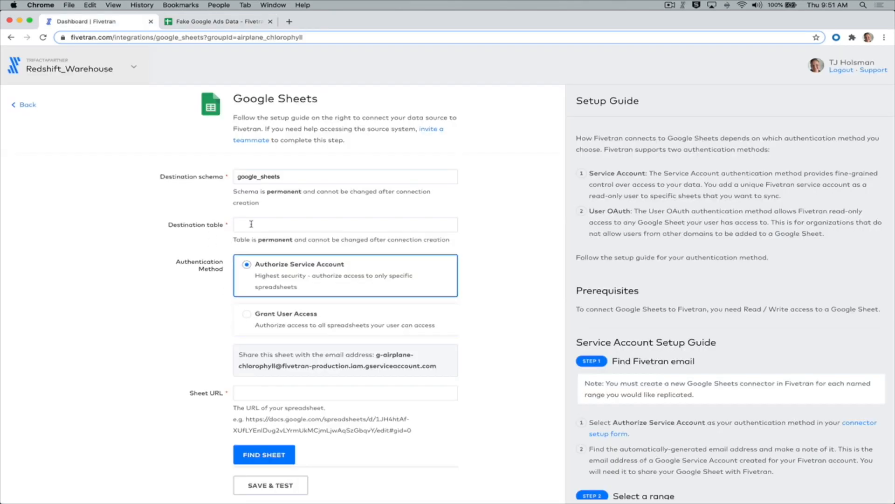
click(253, 224)
text(final_)
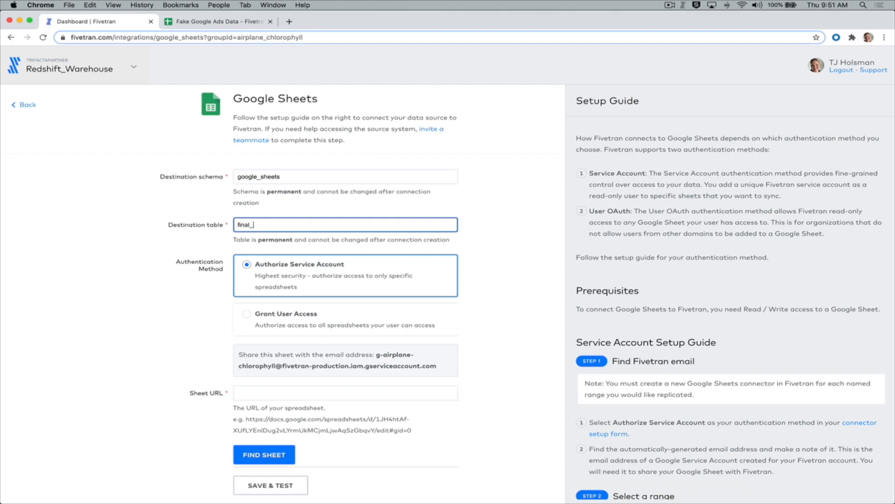
text(url_performance)
Step: Copy the Fake Google Ads Data spreadsheet's address into the connector's Sheet URL and find the sheet
scroll(185, 339, down, 1)
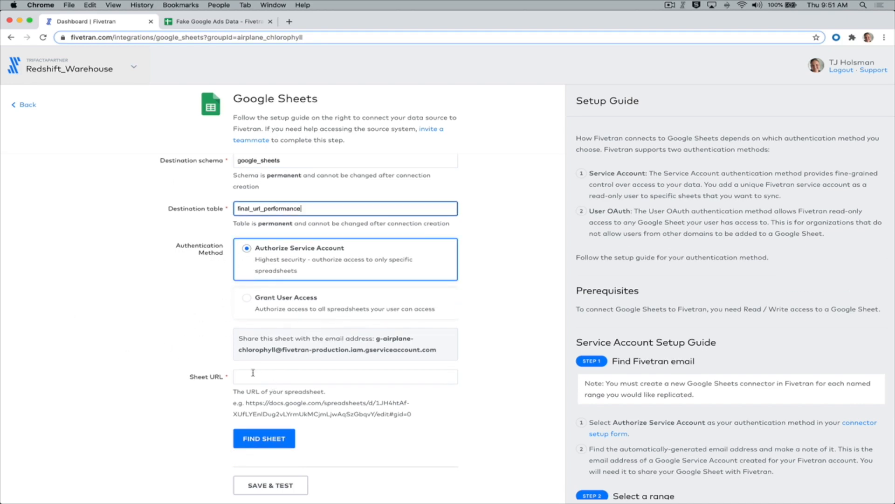
click(227, 19)
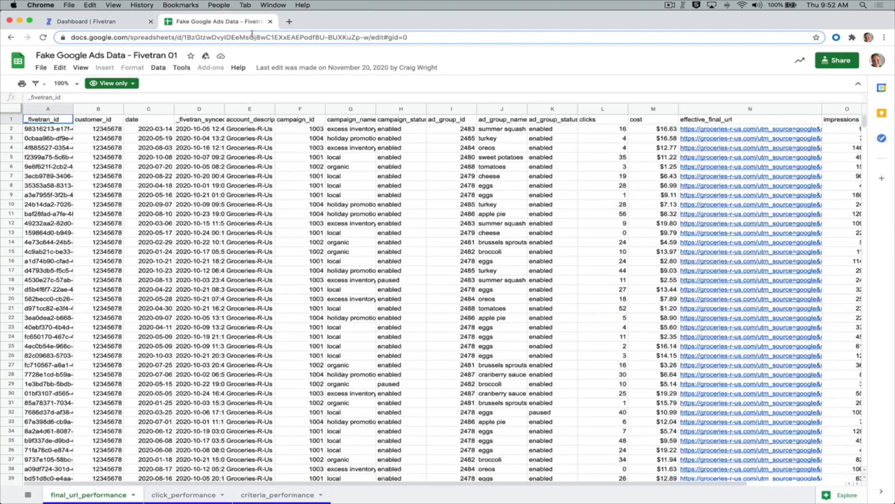
click(252, 36)
key(super+c)
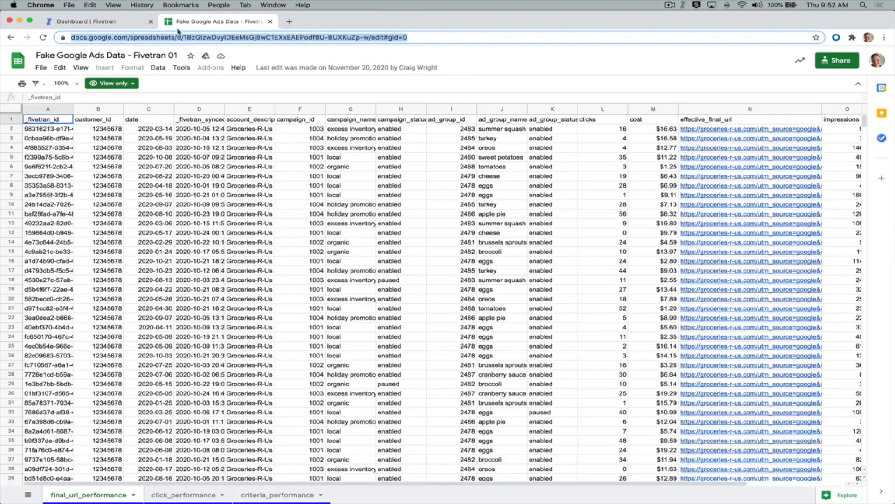
click(97, 22)
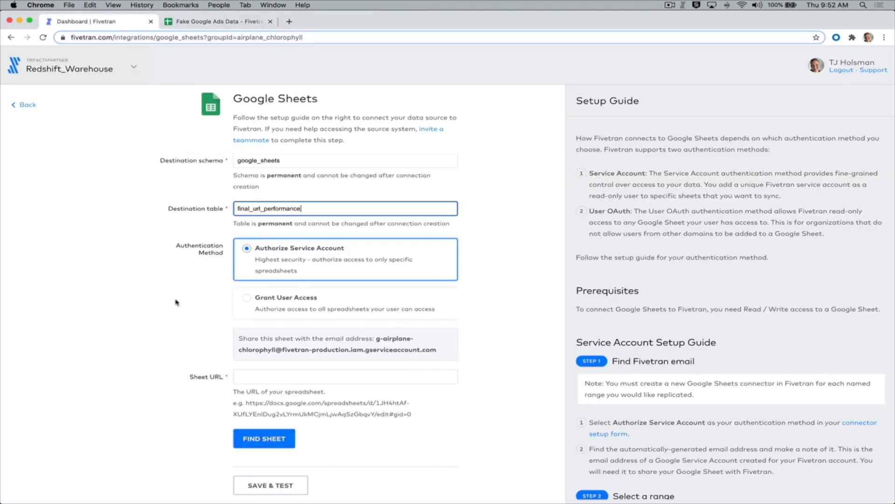
click(262, 375)
key(super+v)
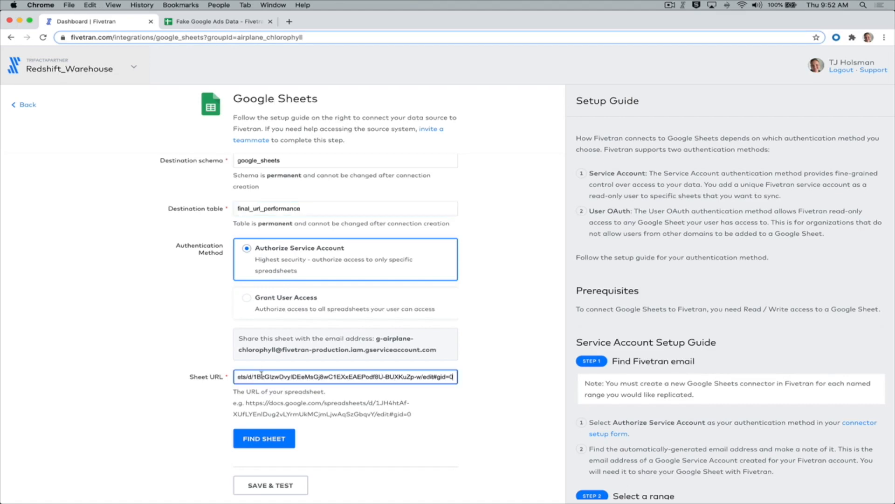
click(274, 439)
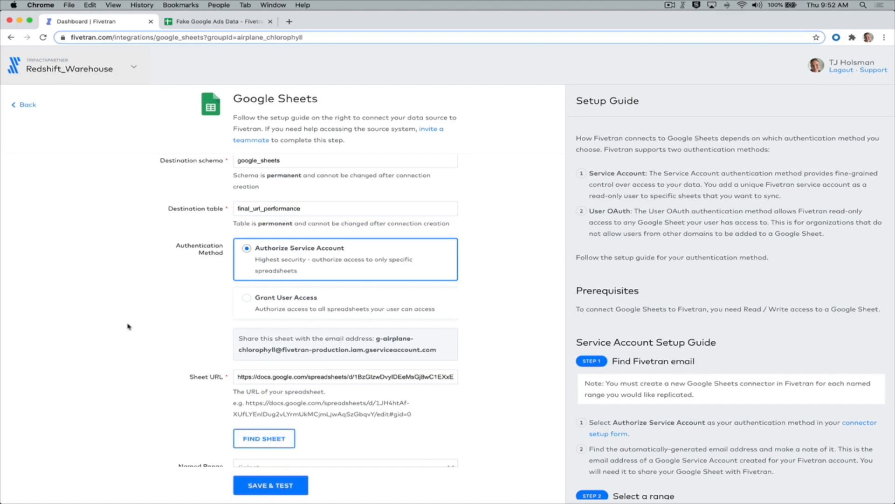
Step: Choose the named range final_url_performance, save and test the connector, and view it
scroll(129, 327, down, 1)
scroll(400, 400, down, 1)
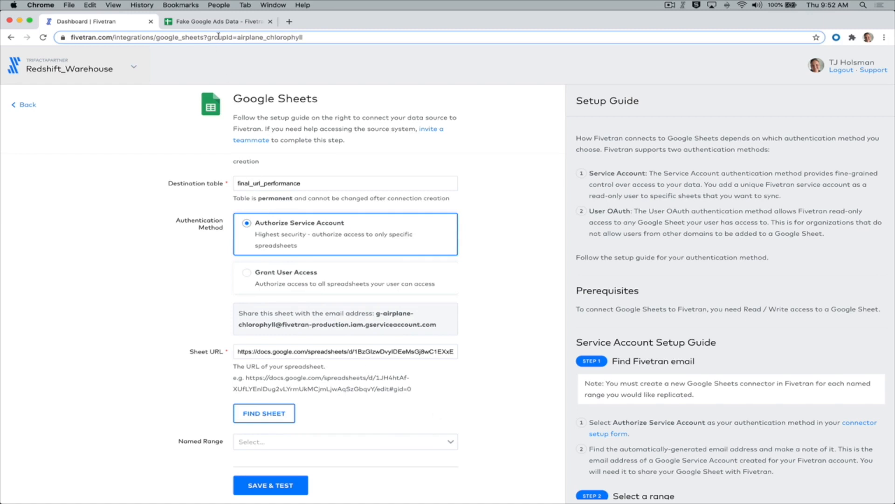
click(450, 443)
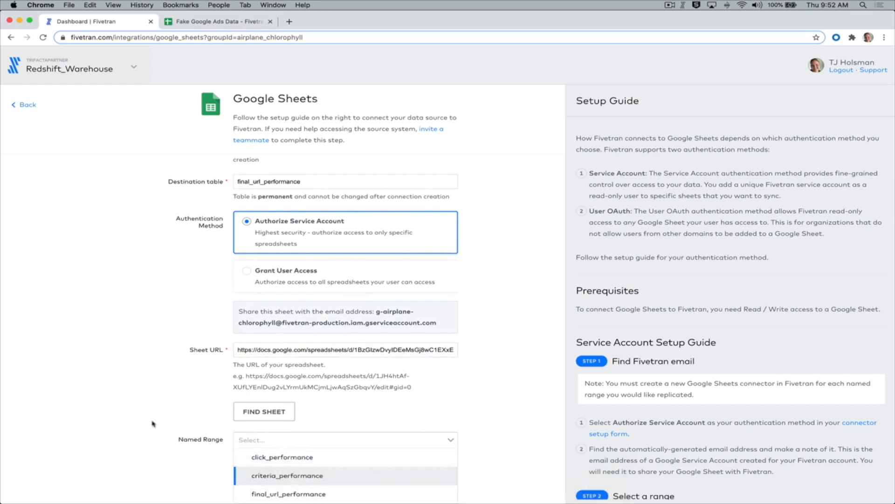
click(270, 495)
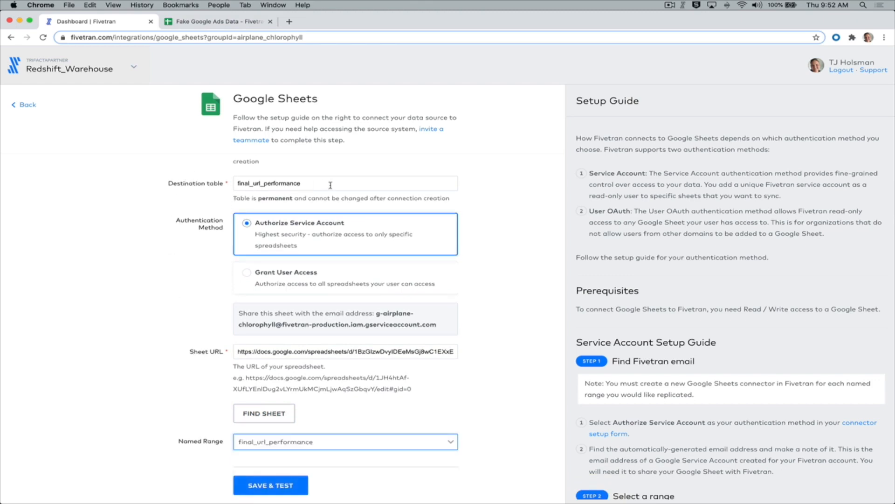
click(252, 486)
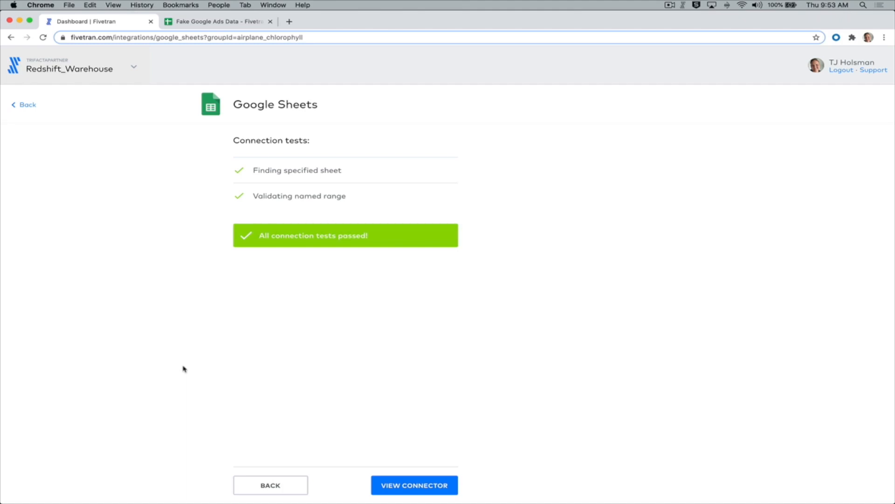
click(422, 487)
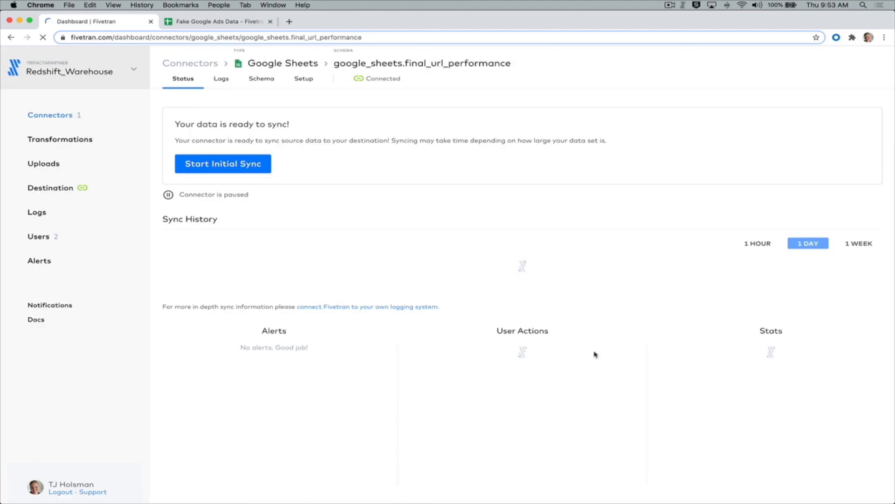
Step: Look at the connector's schema, set its sync frequency to 3 hours, and start the initial sync
click(268, 82)
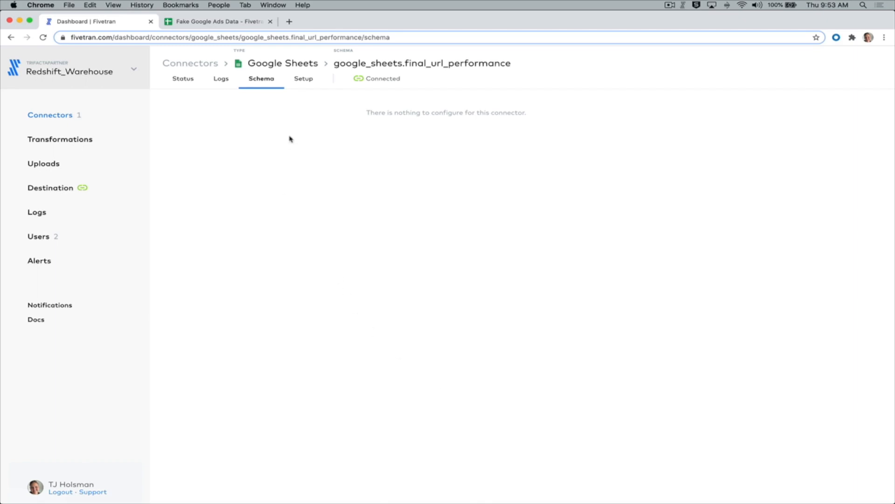
click(304, 80)
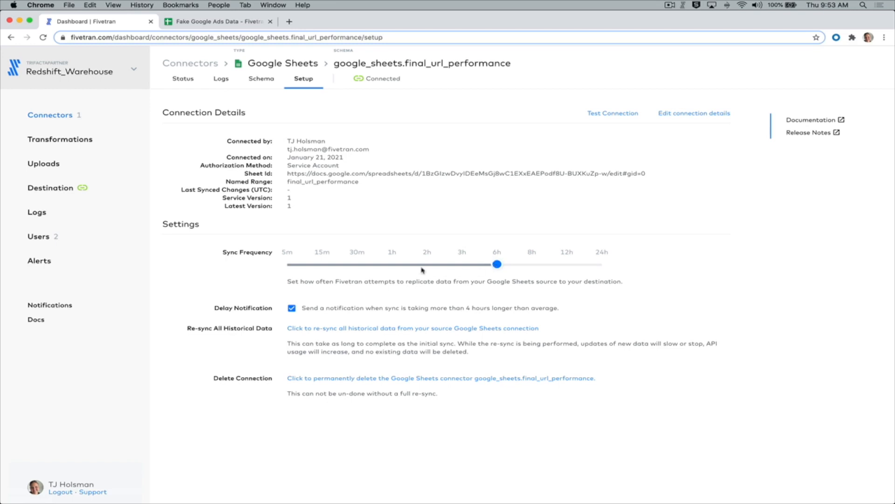
click(463, 264)
click(183, 79)
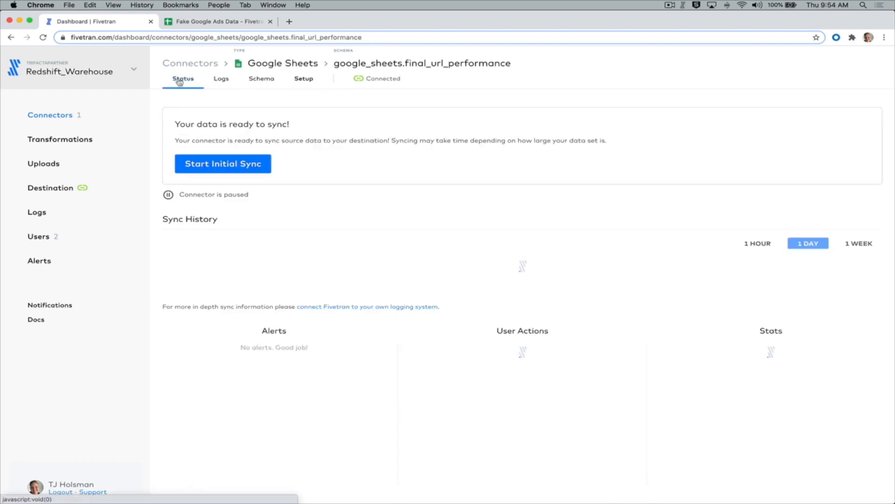
click(222, 166)
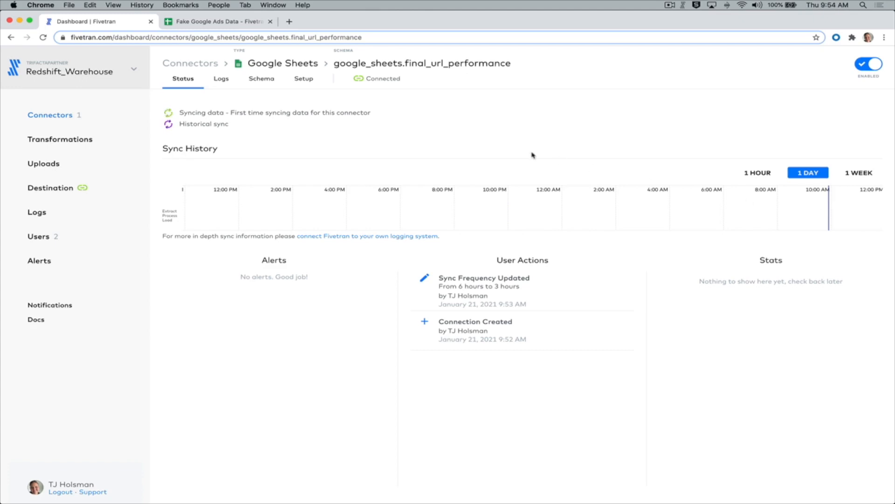
Step: Add another connector from the connectors list with Google Sheets as its source
click(42, 118)
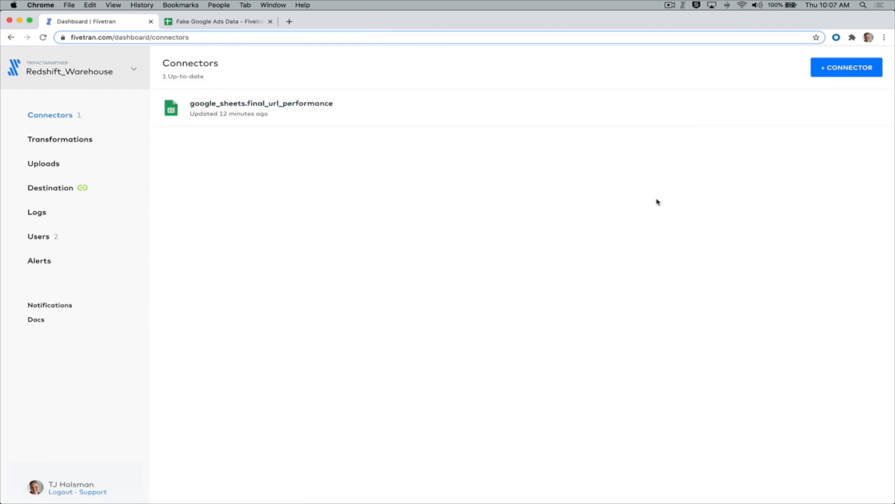
click(838, 69)
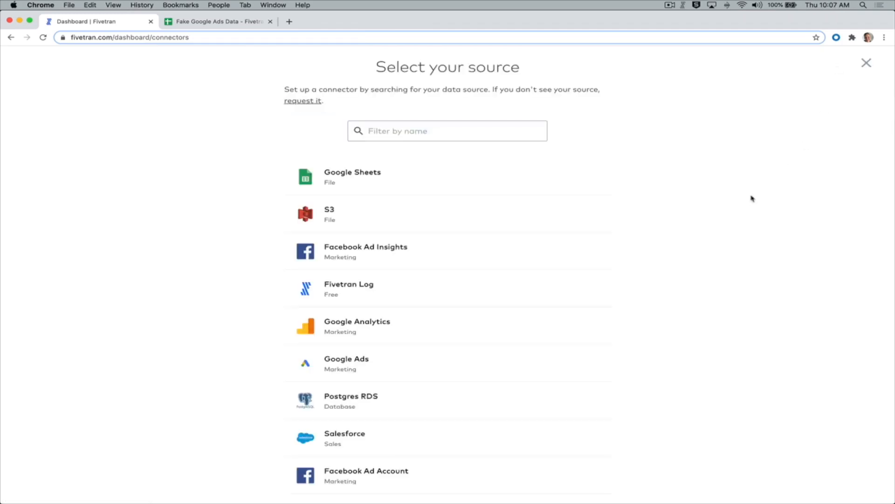
click(343, 177)
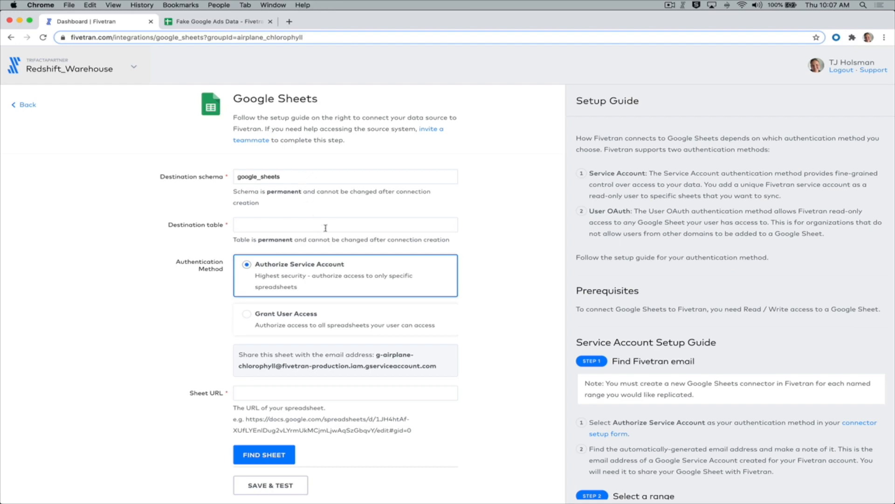
Step: Check the second sheet's name in the spreadsheet and name the new connector's destination table click_performance
key(ctrl+Tab)
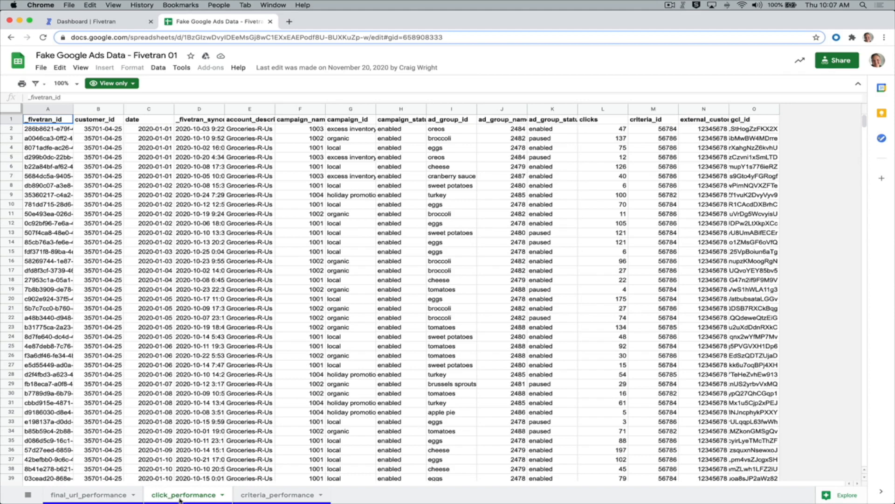
key(ctrl+shift+Tab)
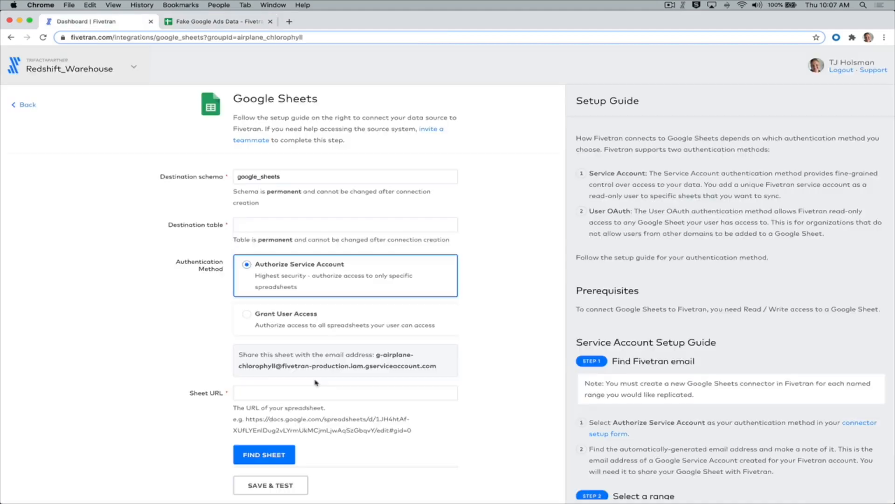
click(286, 224)
text(click_performa)
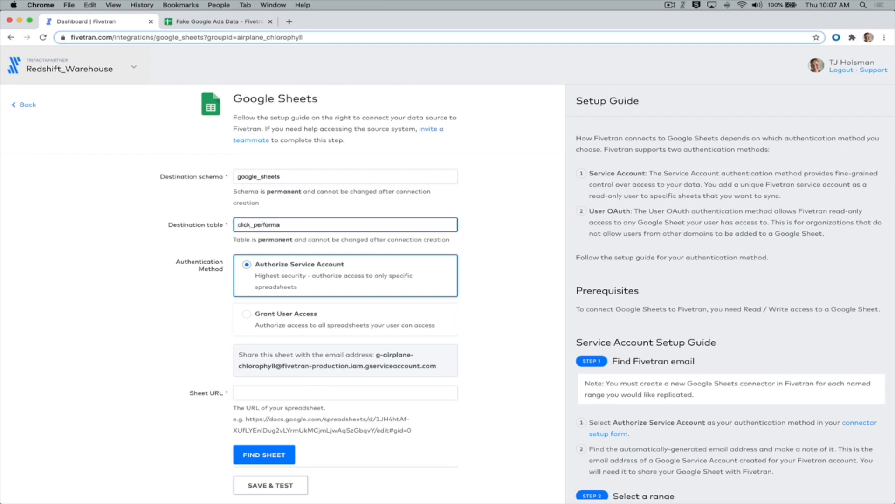
text(nce)
Step: Copy the address of the spreadsheet's click_performance sheet into the new connector's Sheet URL and find the sheet
key(ctrl+Tab)
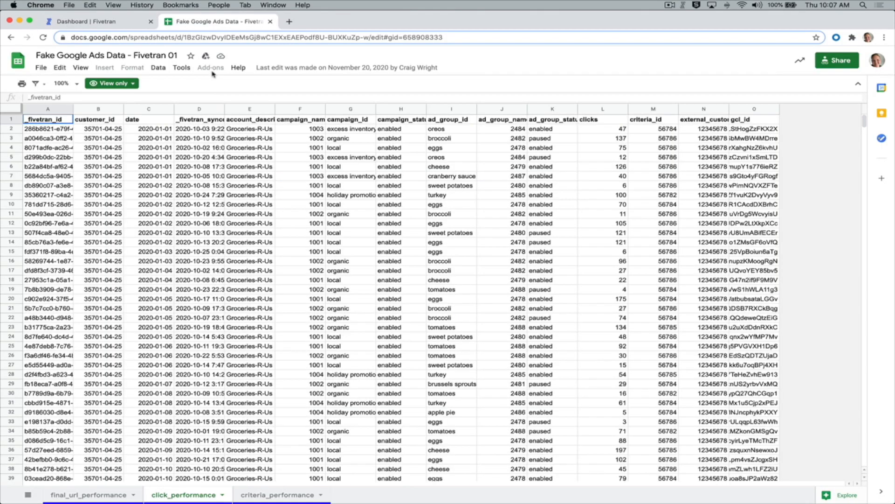
click(228, 37)
key(super+c)
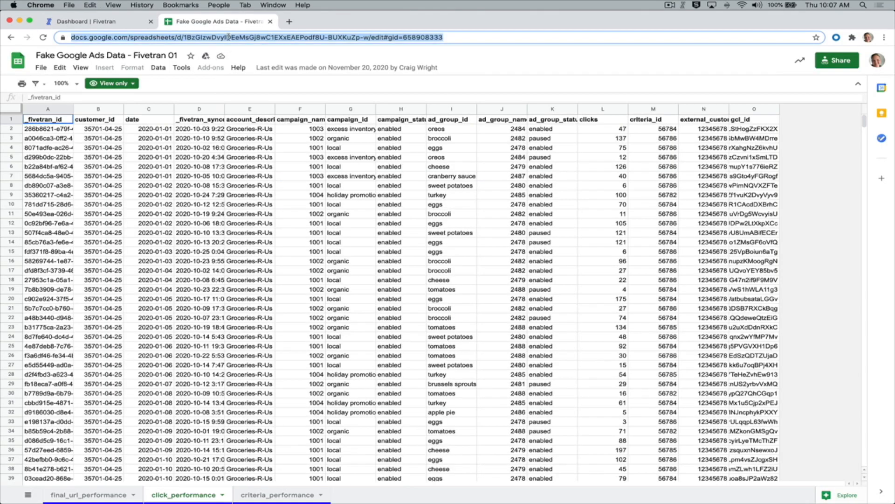
key(ctrl+Tab)
click(303, 392)
key(super+v)
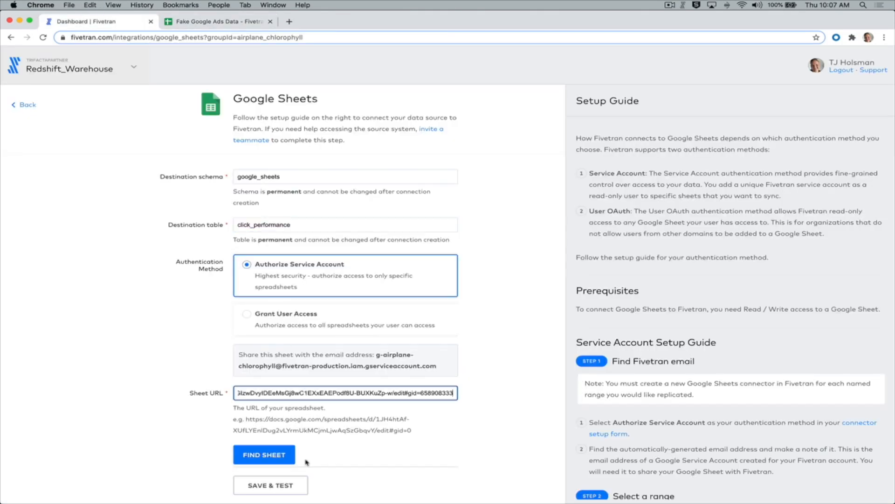
click(265, 458)
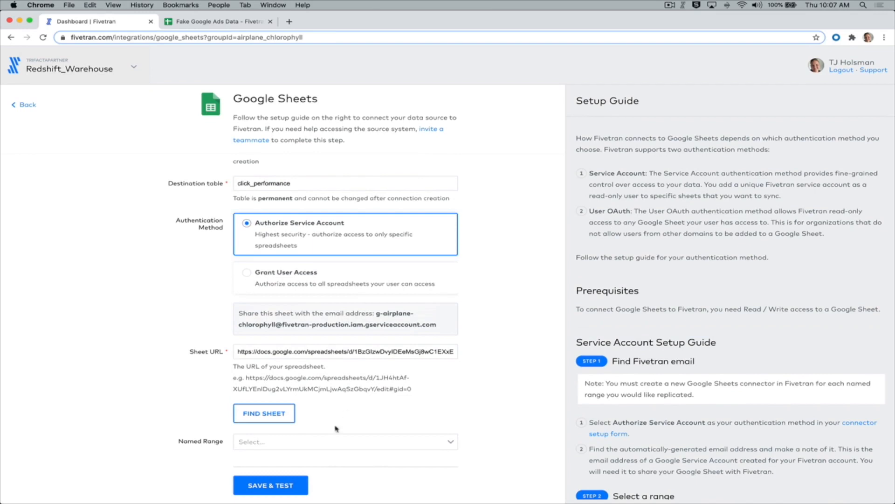
Step: Choose click_performance as the named range, save and test the connector, and open it
click(293, 440)
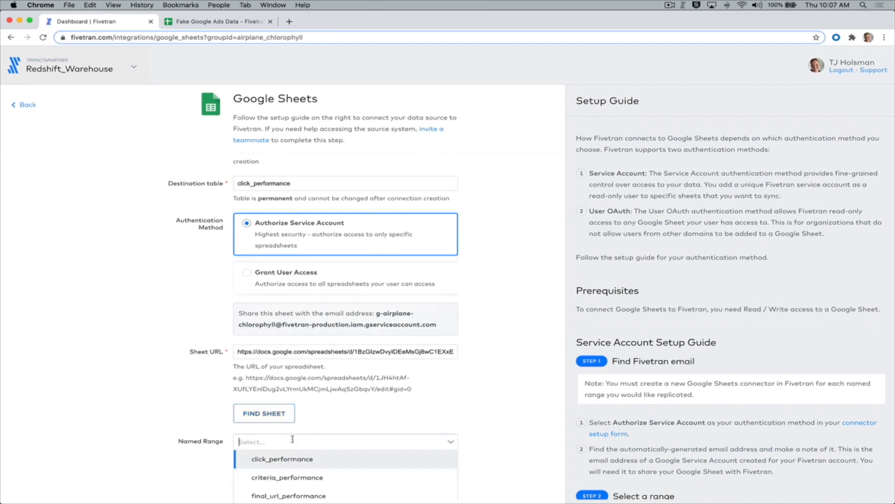
click(299, 462)
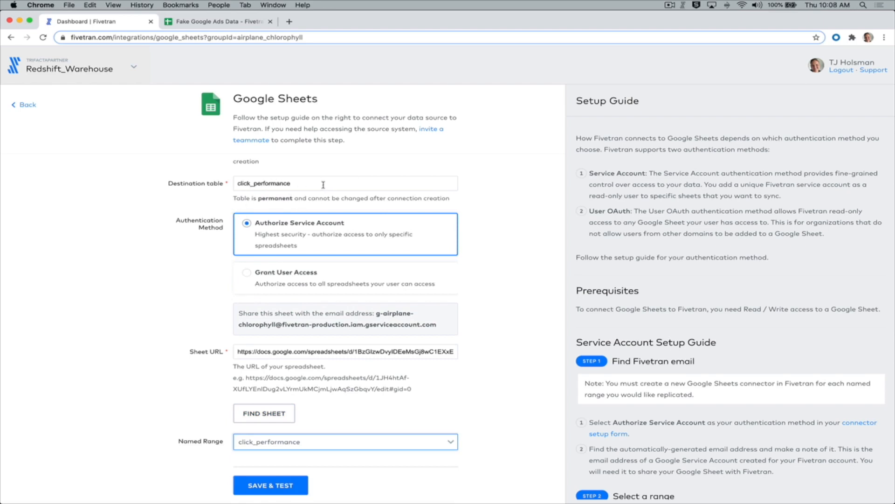
click(298, 485)
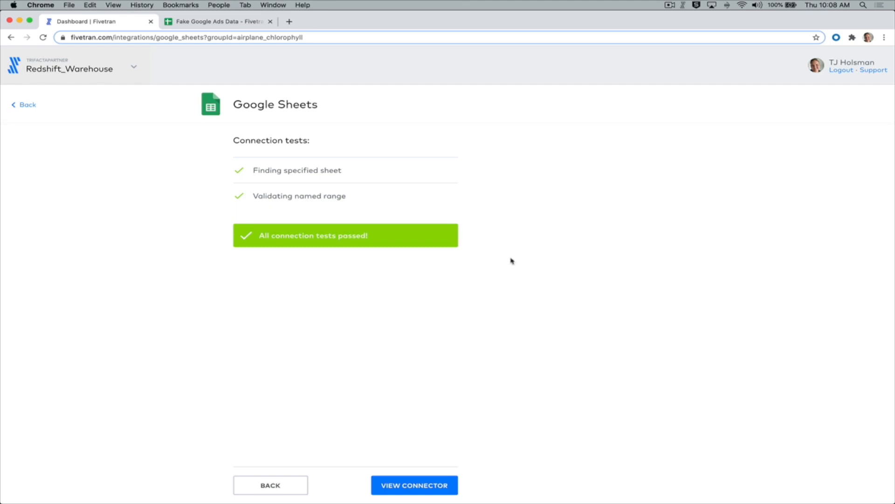
click(426, 491)
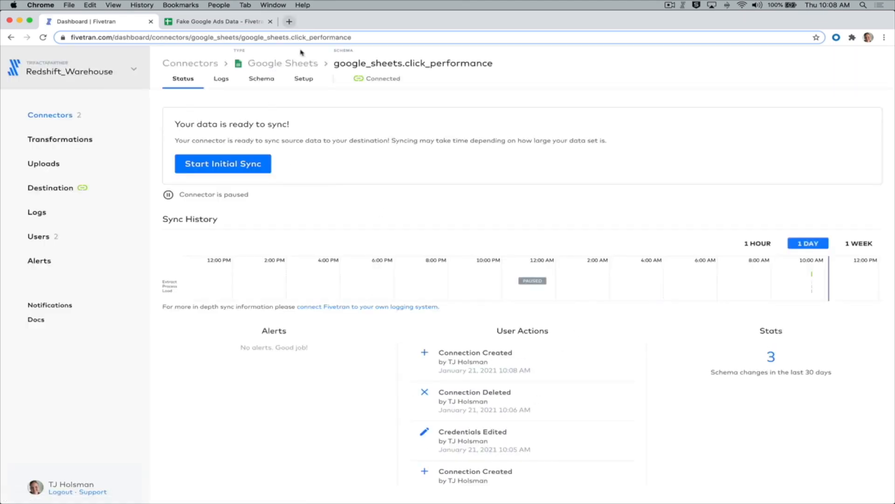
Step: Set the click_performance connector's sync frequency to 3 hours and start its initial sync
click(304, 78)
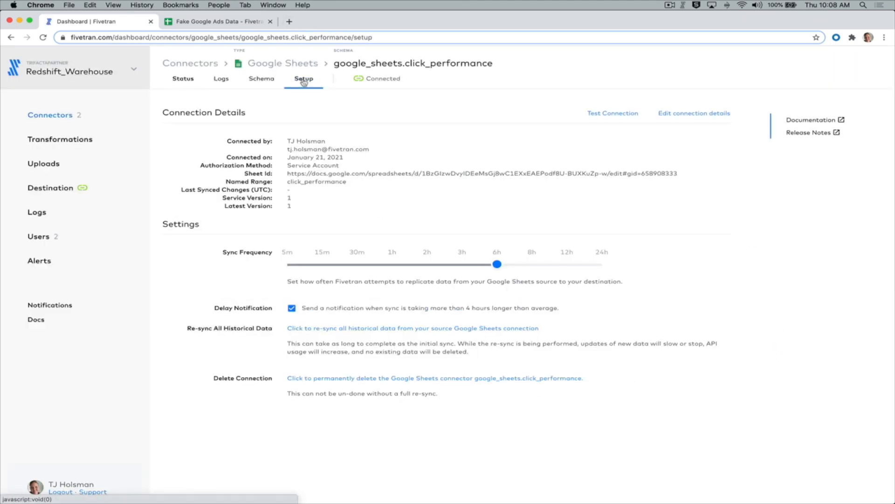
click(463, 264)
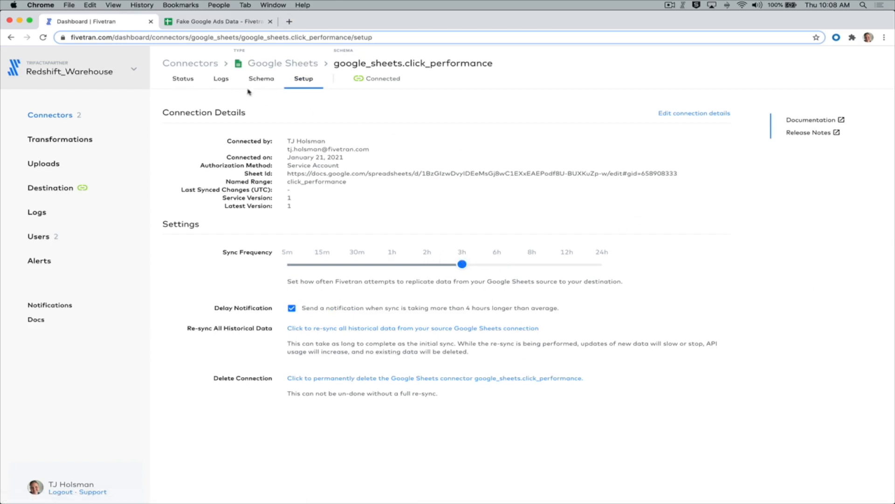
click(180, 80)
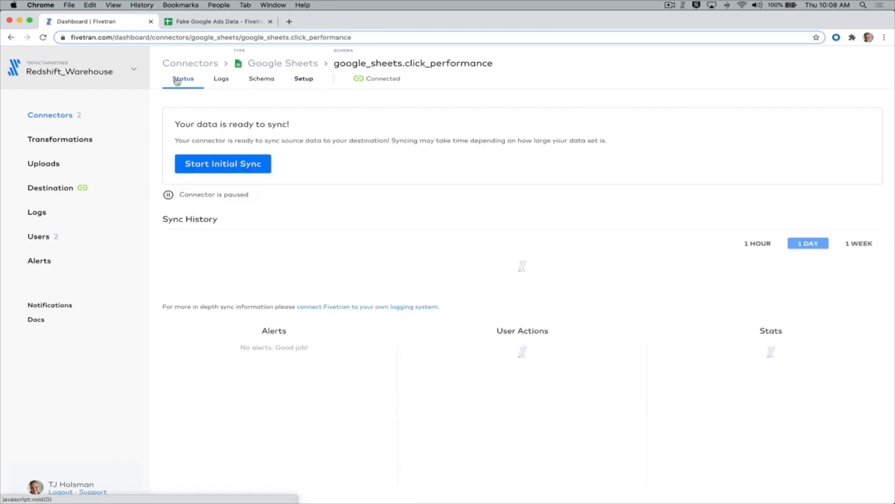
click(228, 168)
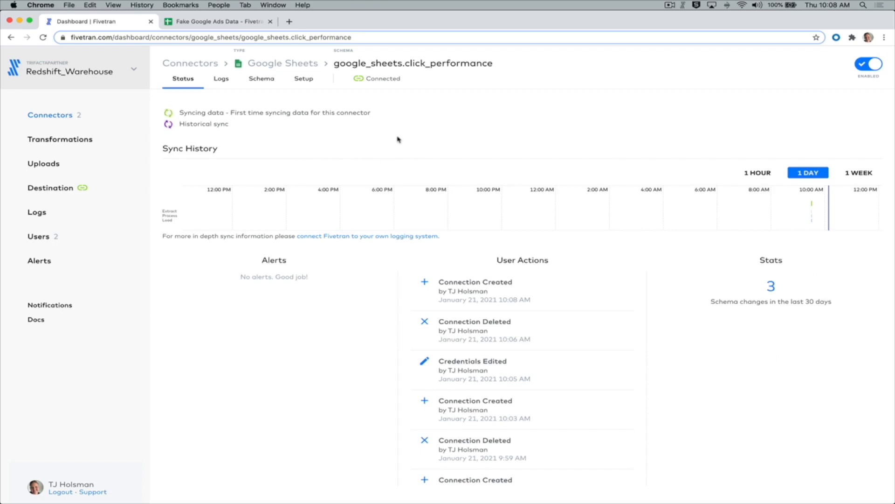
Step: Return to the connectors list and add a third connector with Google Sheets as its source
click(61, 119)
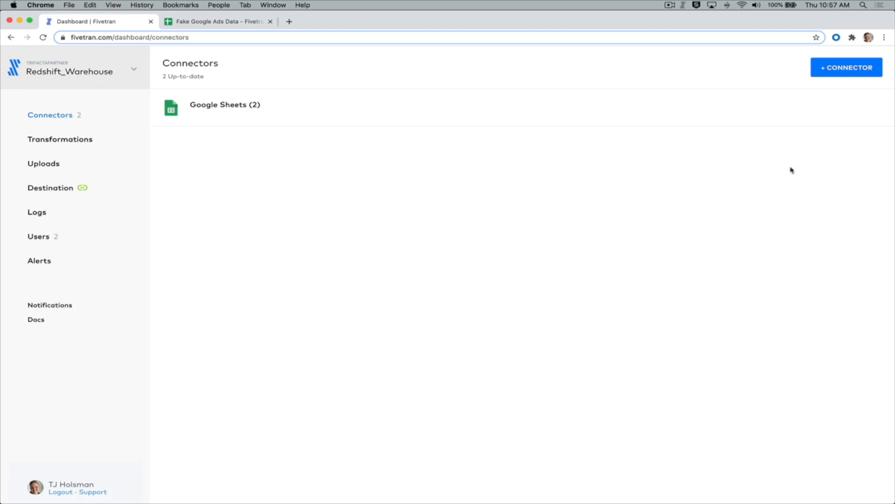
click(839, 68)
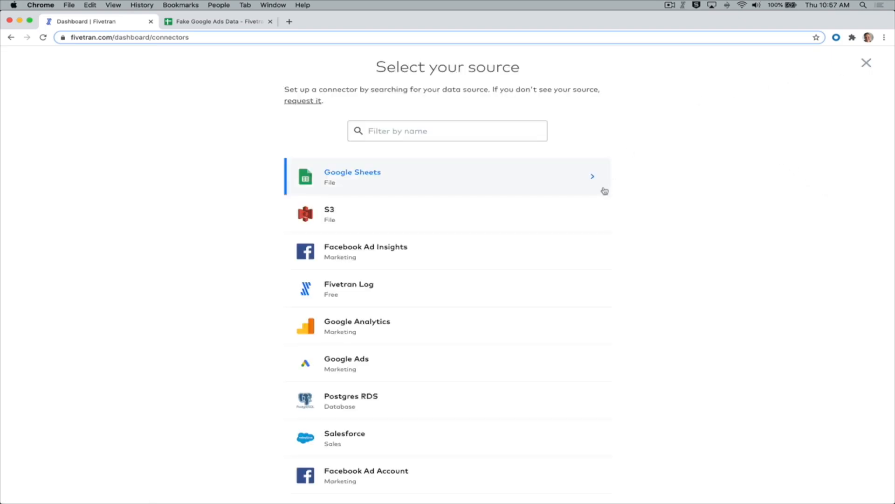
click(343, 179)
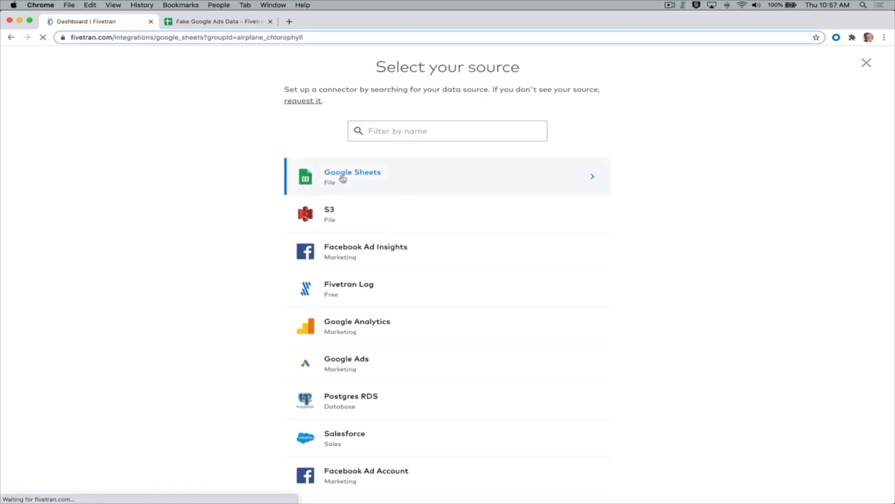
Step: Check the third sheet's name in the spreadsheet and name the new connector's destination table criteria_performance
key(ctrl+Tab)
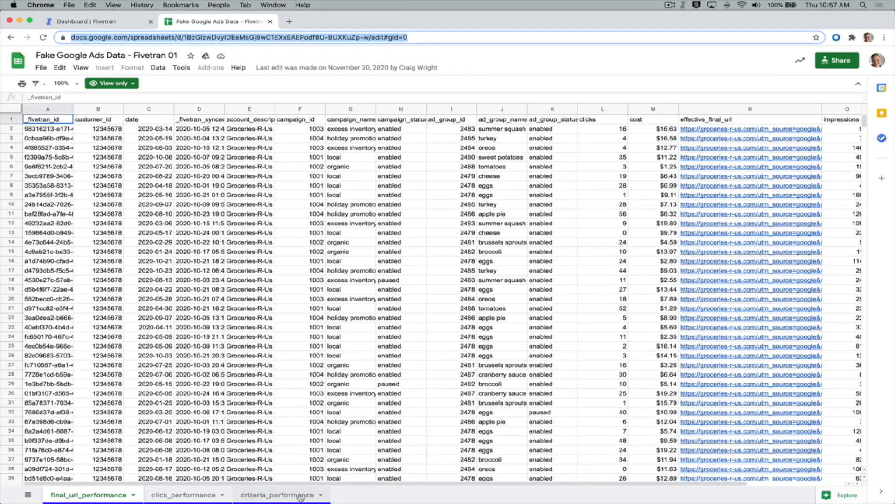
key(ctrl+shift+Tab)
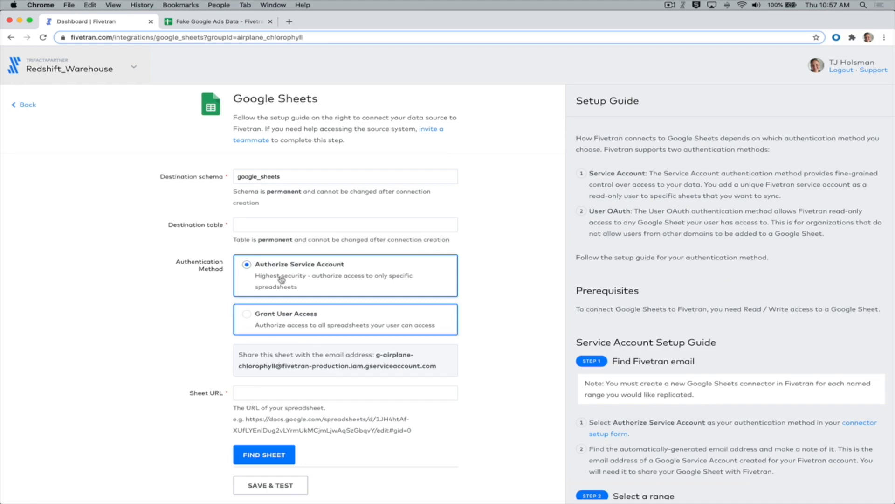
click(290, 225)
text(crlter)
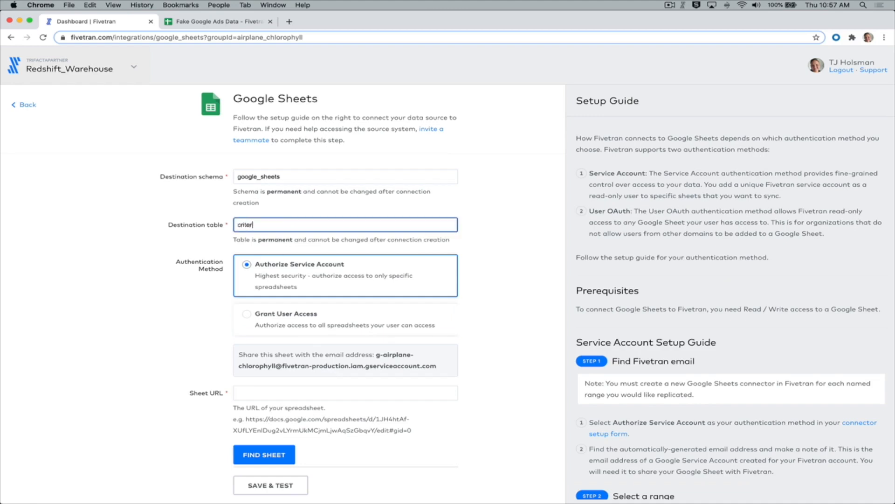
text(ia_performance)
Step: Paste the copied spreadsheet address as the criteria_performance connector's Sheet URL and find the sheet
click(265, 393)
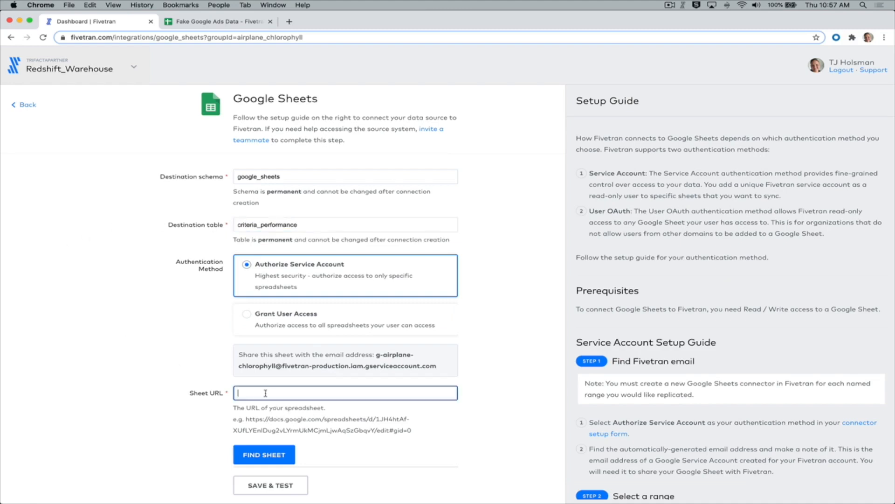
key(super+v)
scroll(172, 396, down, 1)
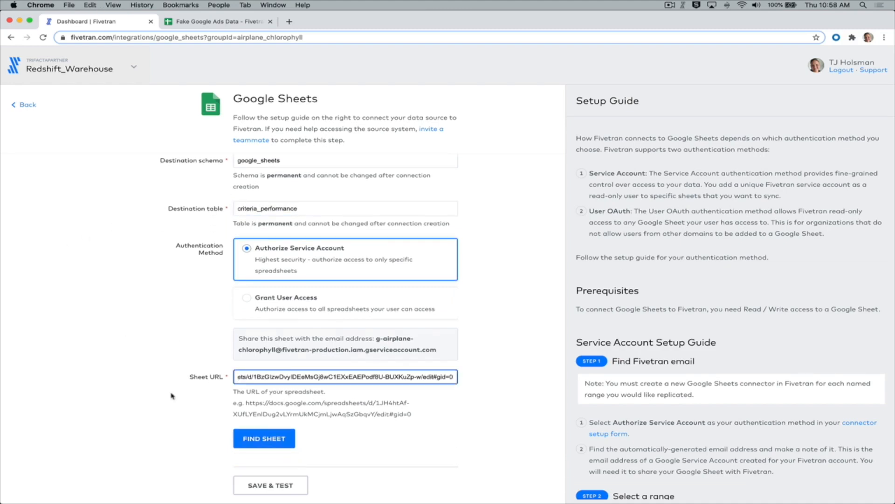
click(264, 443)
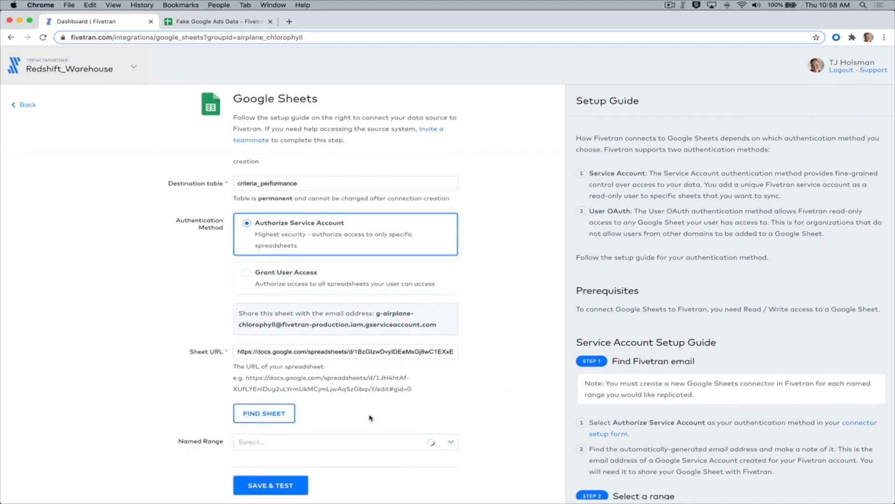
Step: Choose criteria_performance as the named range, save and test the connector, and open it
click(448, 443)
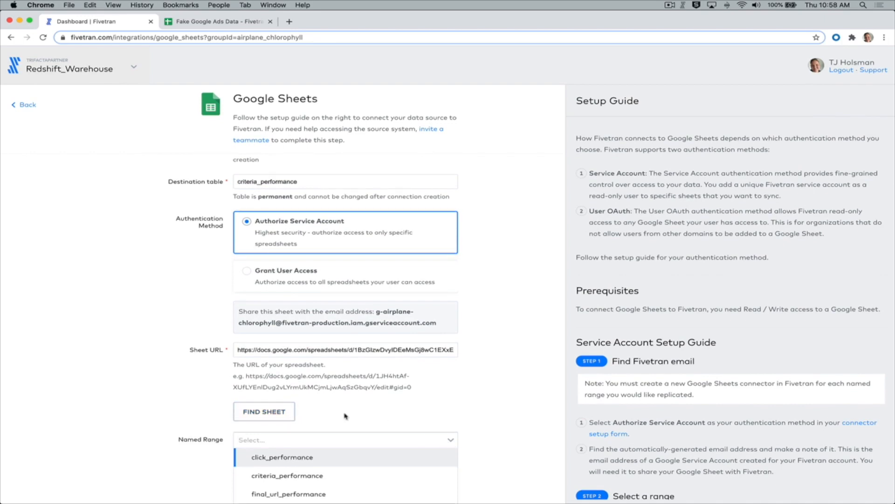
click(310, 476)
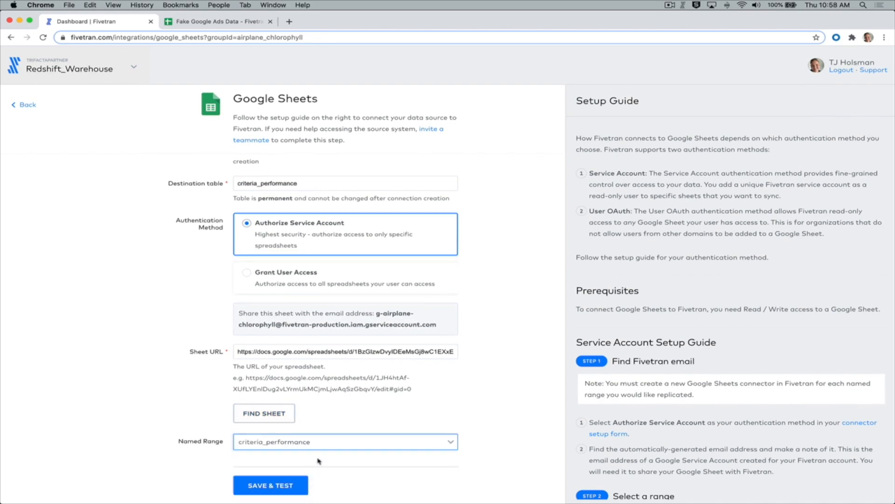
click(266, 486)
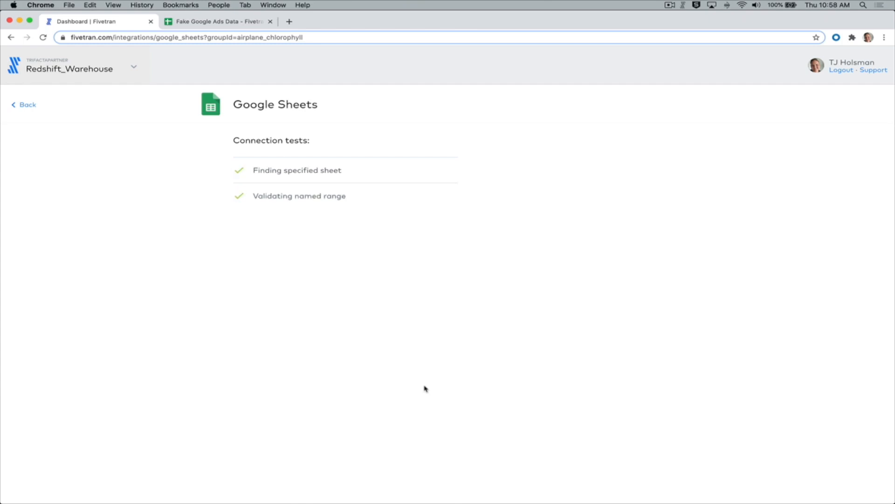
click(419, 486)
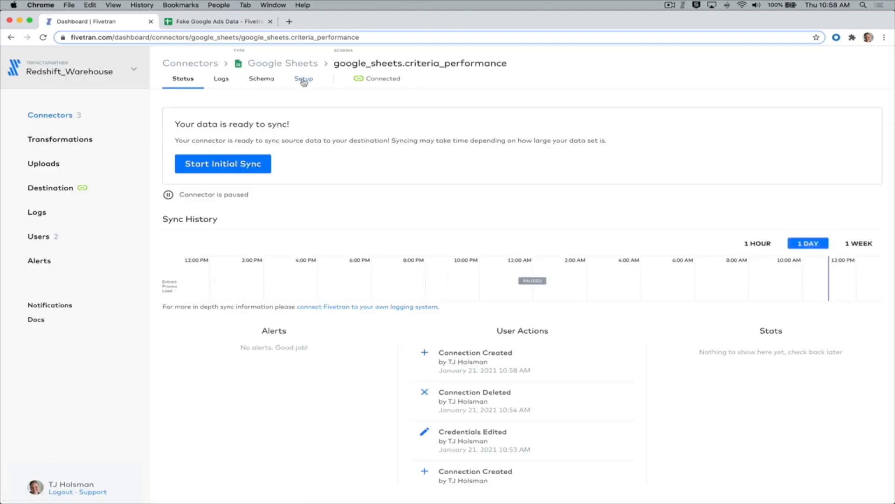
Step: Set the criteria_performance connector's sync frequency to 3 hours and start its initial sync
click(303, 78)
click(462, 264)
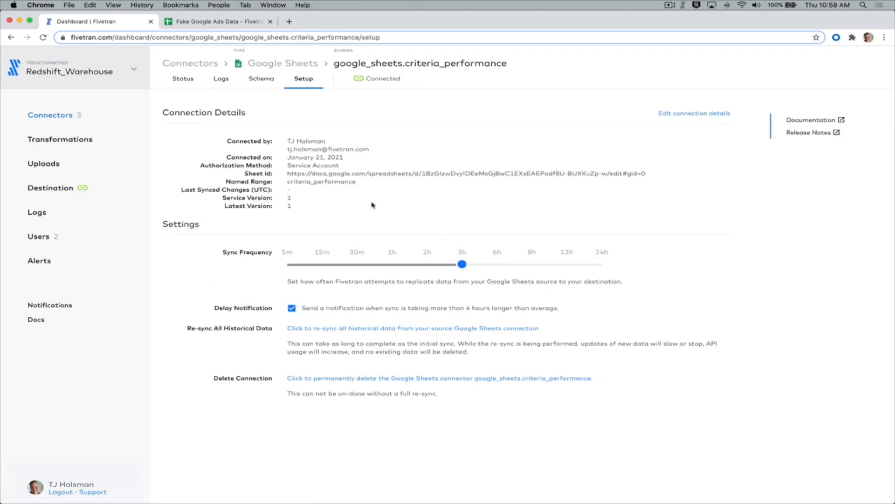
click(178, 80)
click(240, 163)
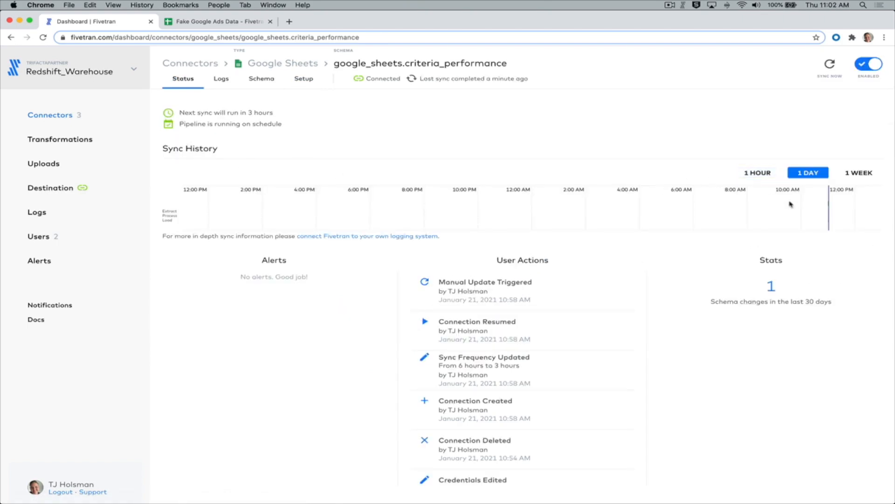
Step: Examine the criteria_performance connector's sync history over 1 hour, inspect its latest sync's details, and open its logs
click(755, 176)
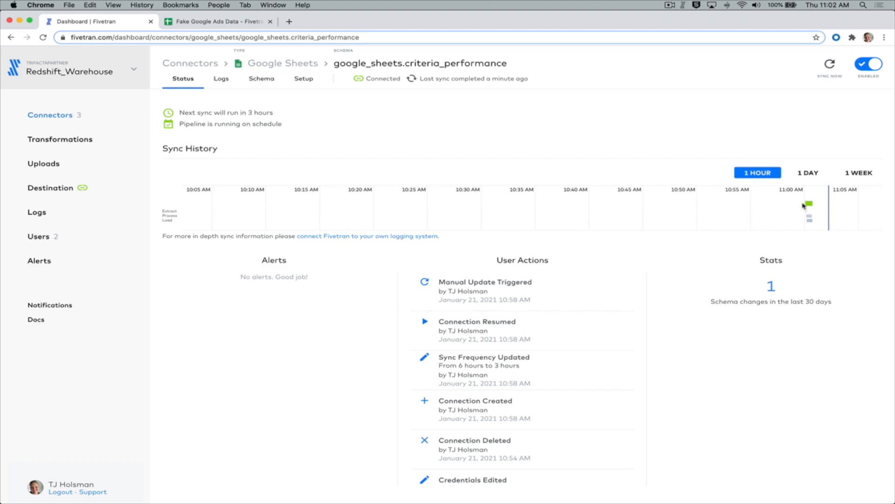
mouse_move(810, 207)
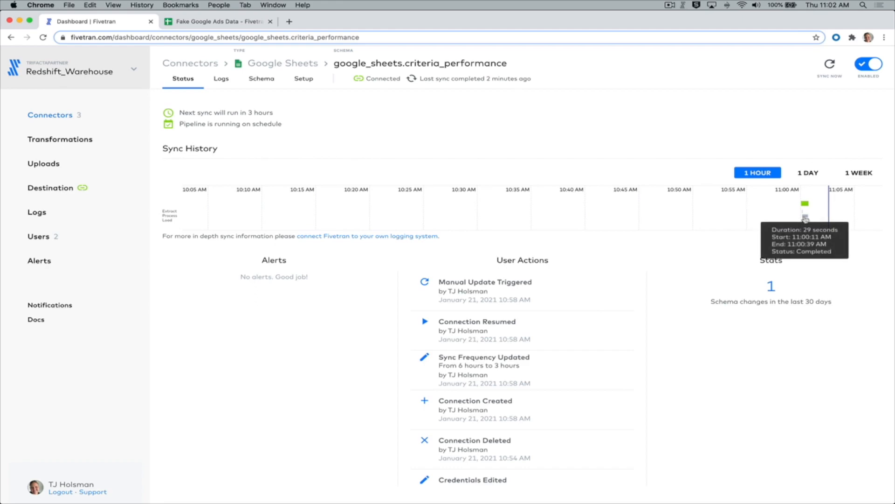
click(221, 78)
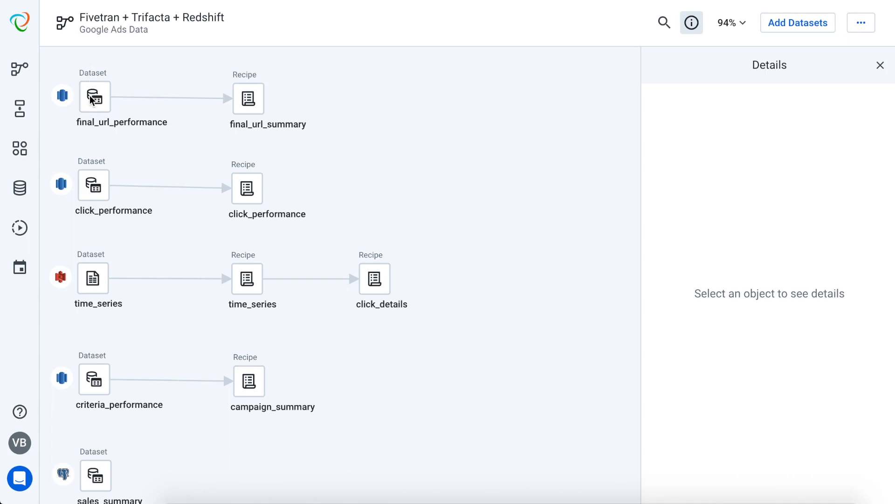
Step: Switch to Trifacta, open the final_url_summary recipe of the Google Ads flow for editing, and show its columns as a list
click(247, 100)
click(247, 102)
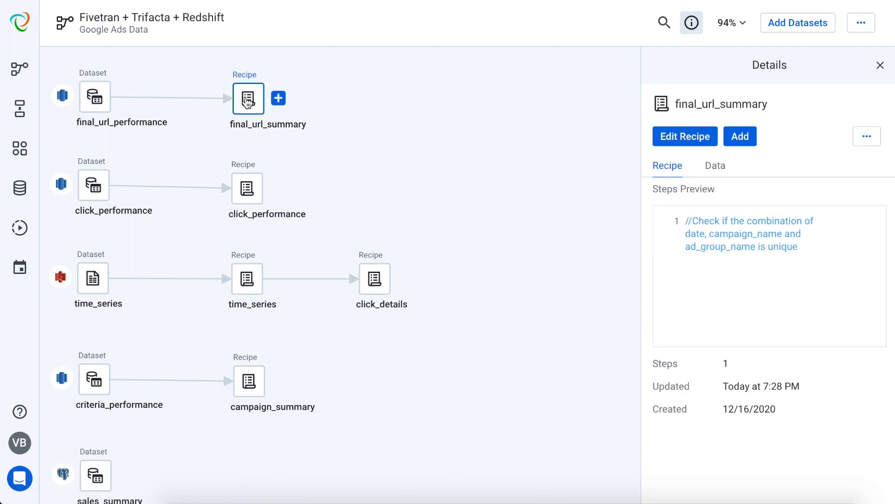
click(681, 139)
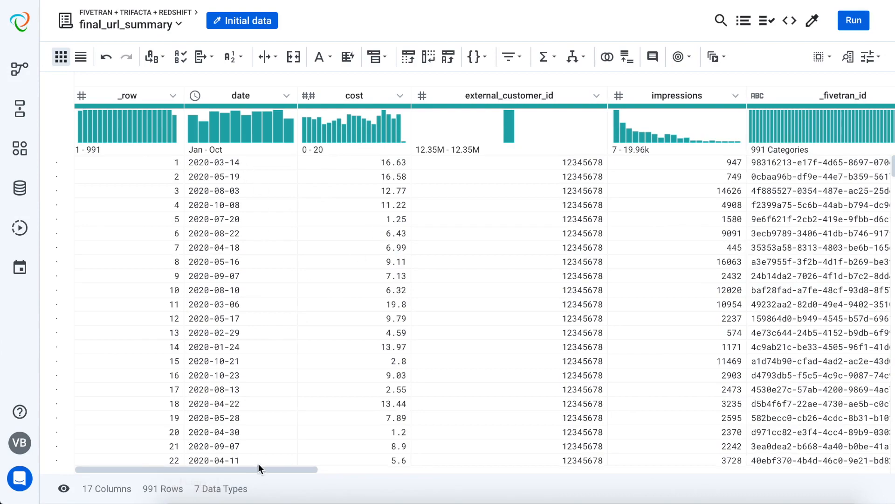
drag(258, 469, 144, 471)
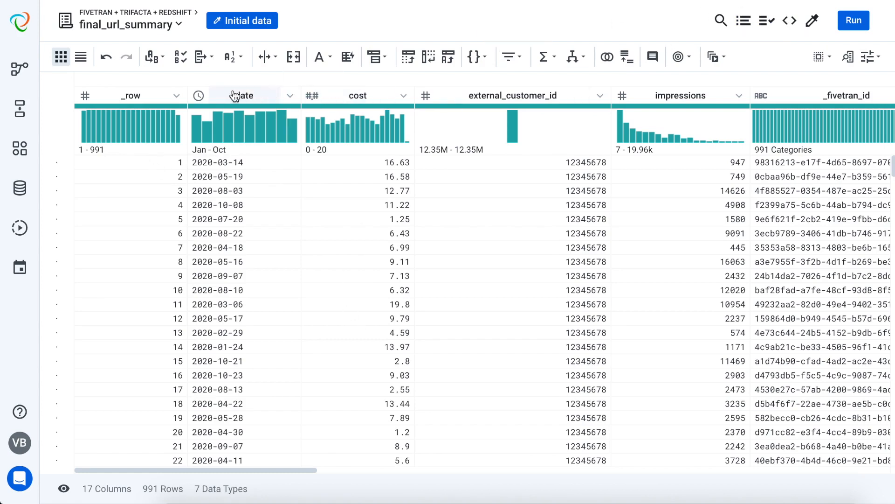
click(82, 58)
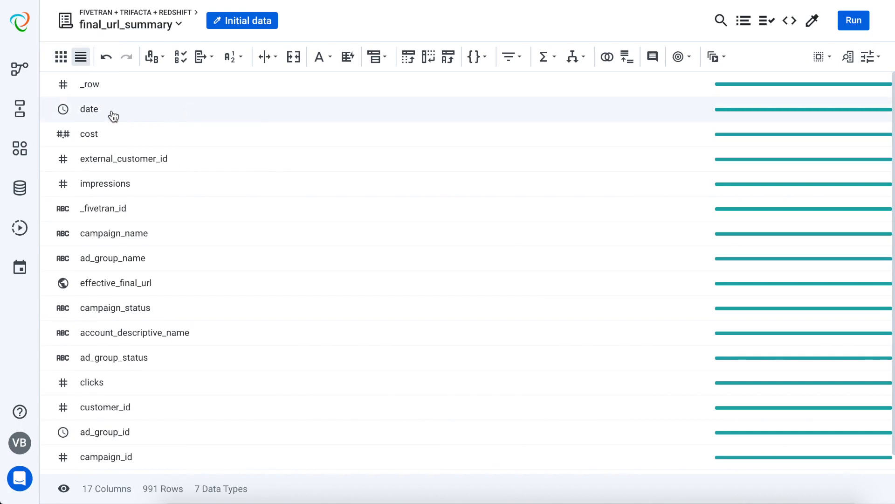
Step: Merge the date, campaign_name and ad_group_name columns, separated by a space, into a new column named combination
click(113, 116)
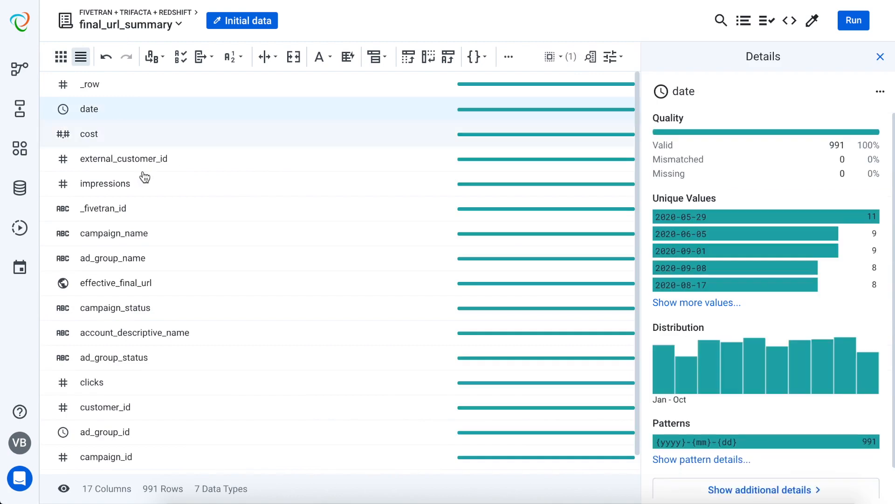
super+click(140, 231)
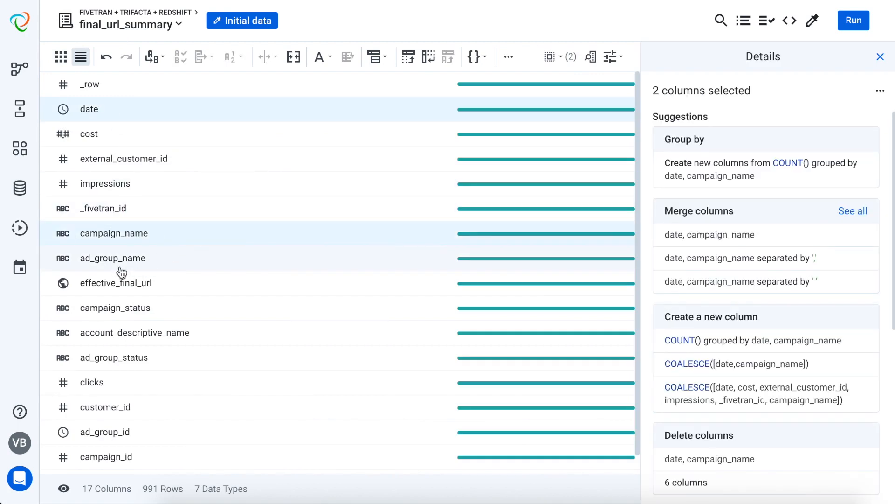
super+click(125, 259)
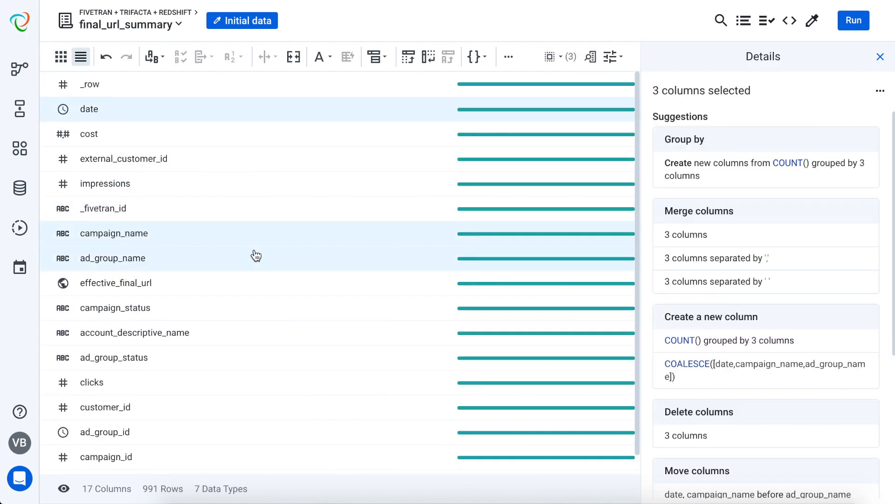
mouse_move(756, 288)
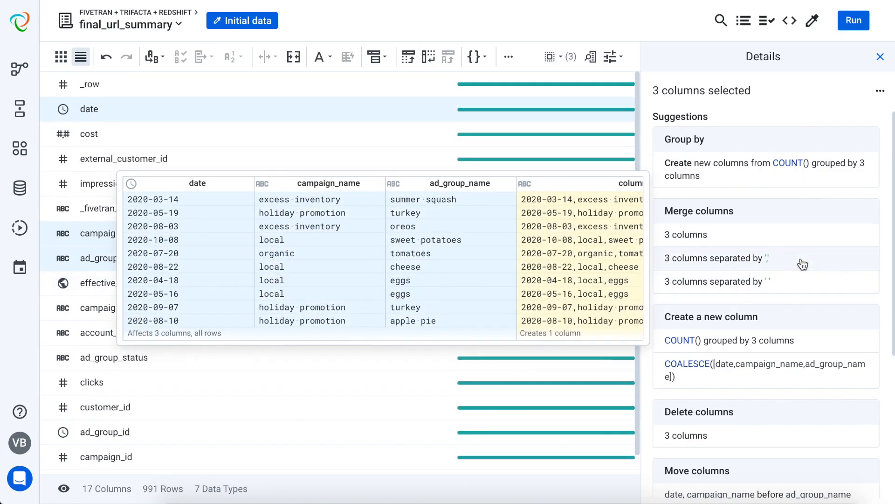
click(788, 287)
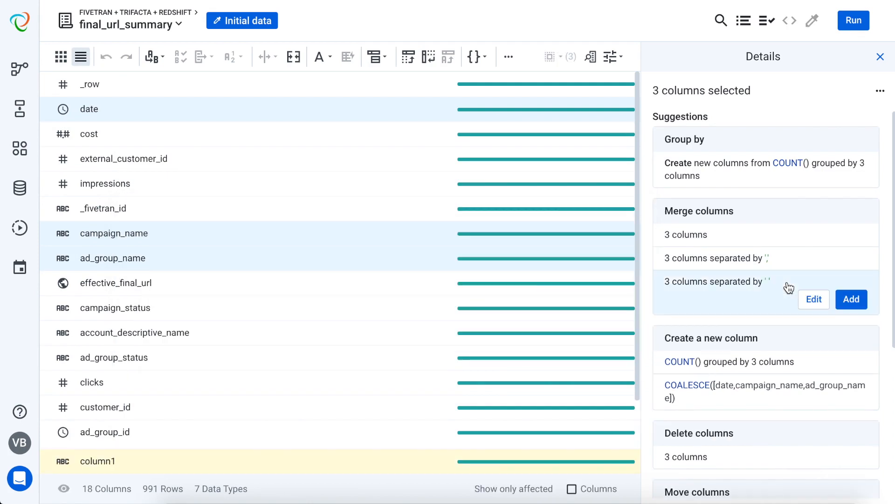
click(820, 301)
drag(707, 285, 645, 283)
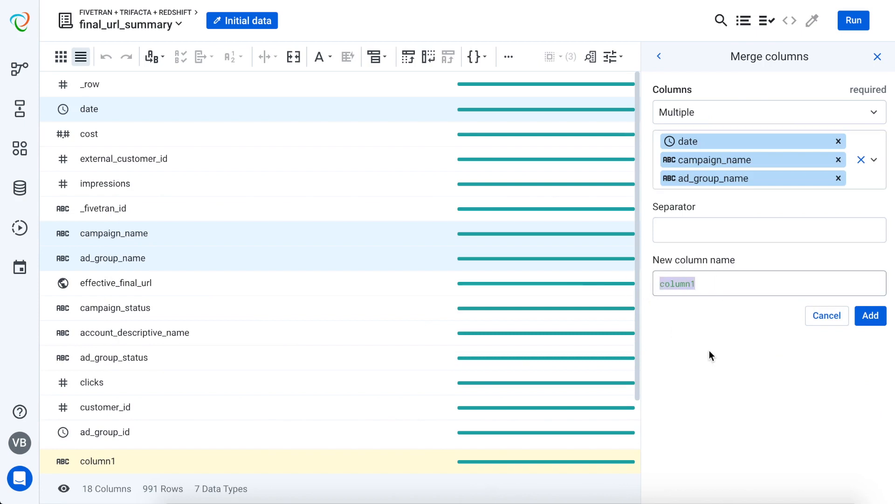
text(combin)
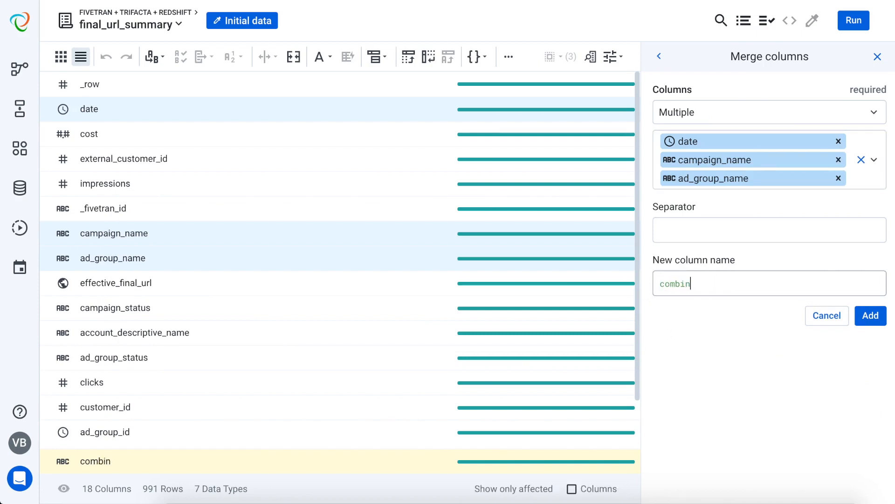
text(ation)
click(873, 319)
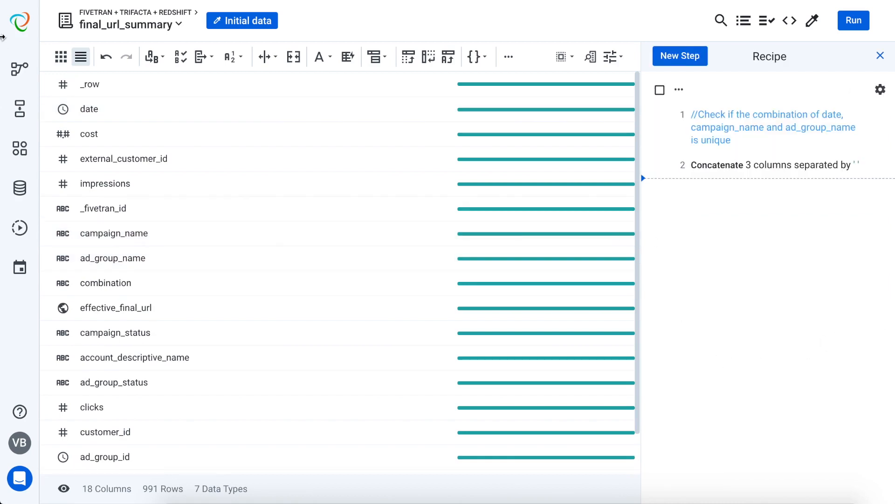
Step: Show the data as a grid and add a Unique data quality rule on the combination column, without allowing missing values
click(60, 58)
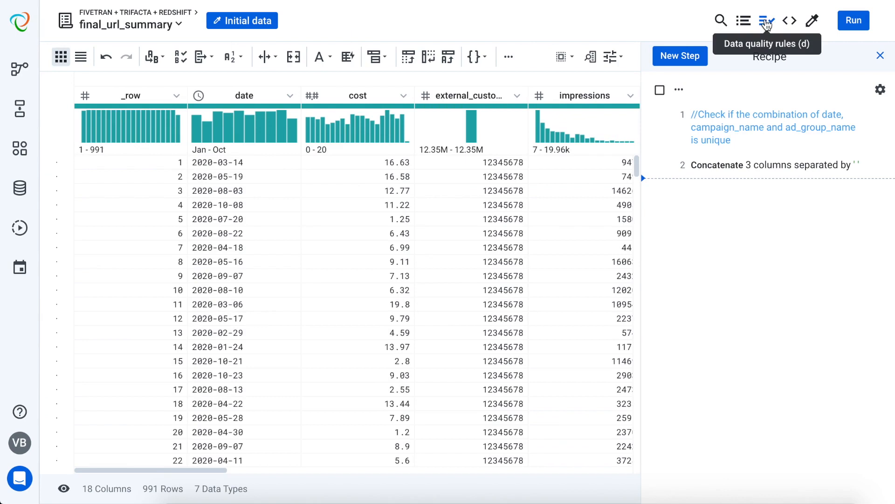
click(767, 21)
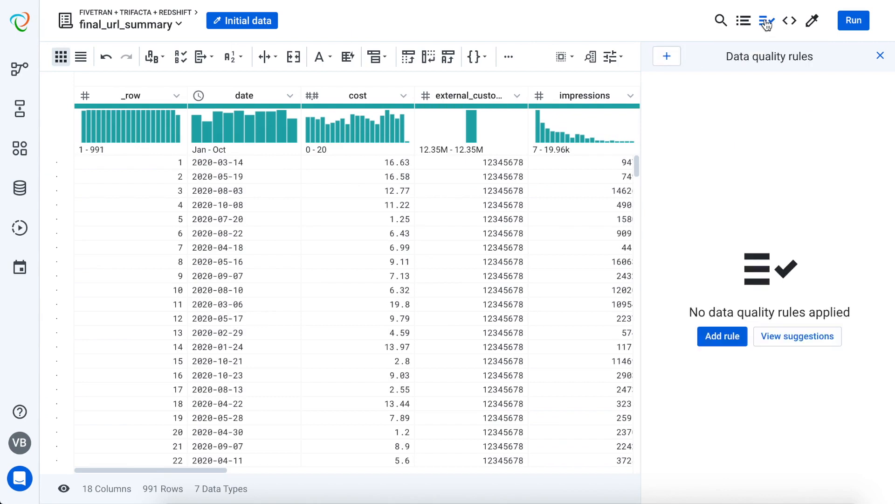
click(715, 339)
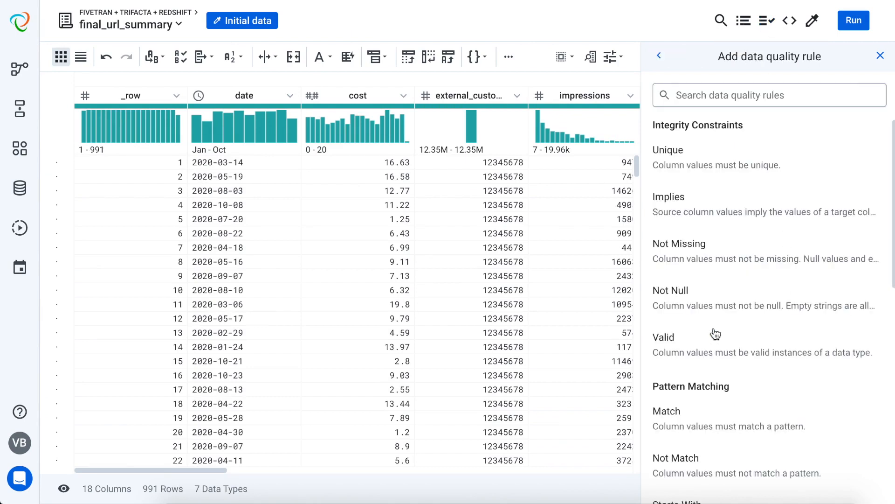
click(710, 162)
click(705, 148)
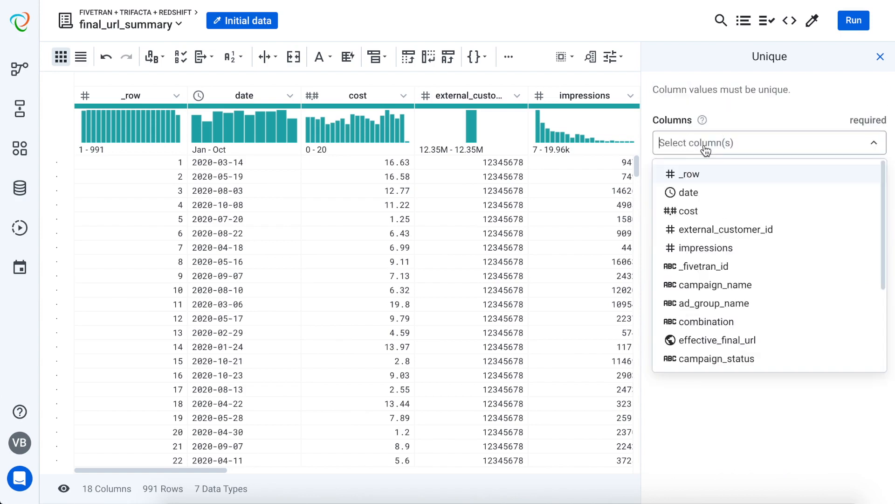
text(co)
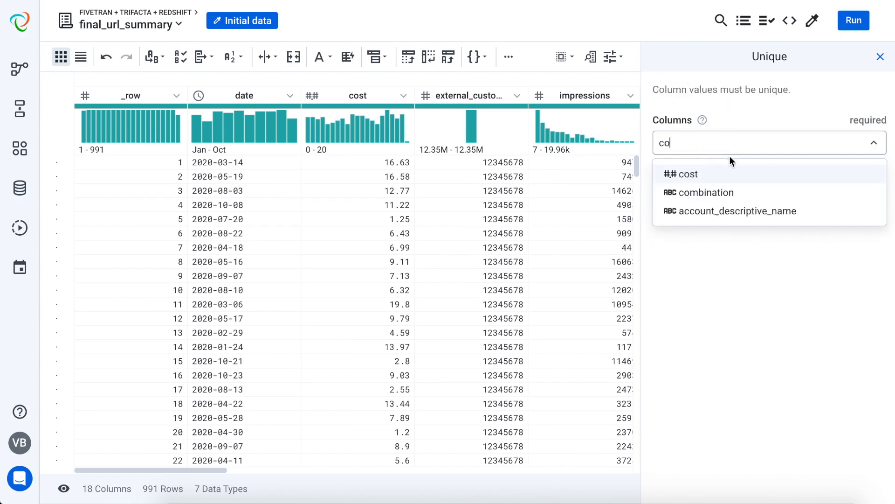
click(740, 196)
click(724, 427)
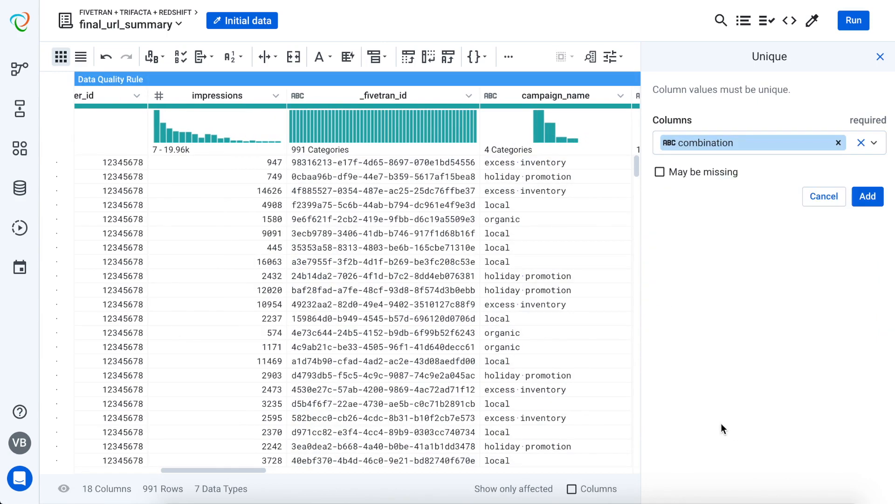
click(868, 196)
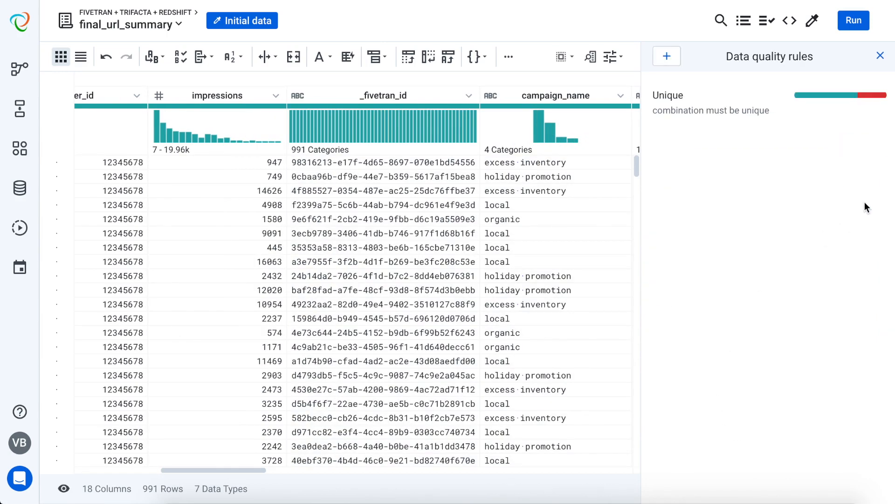
Step: Check the Unique rule's passing and failing shares, and show the rows whose combination values fail it
mouse_move(841, 101)
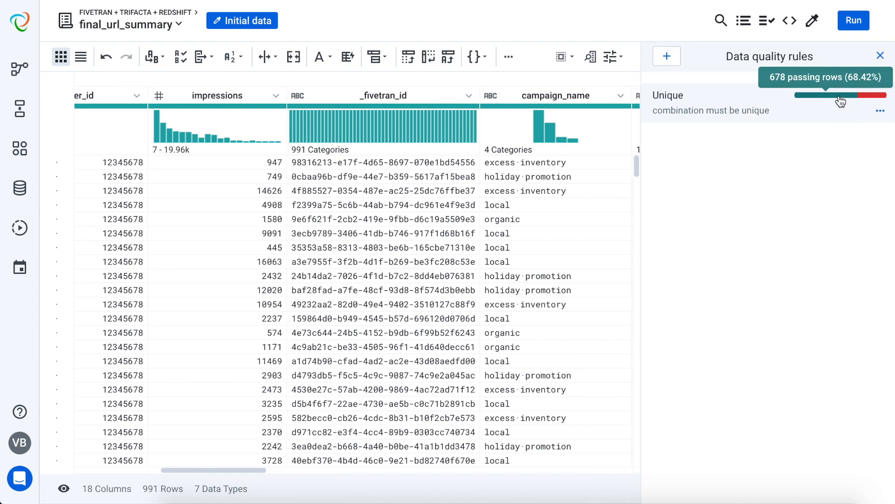
mouse_move(868, 101)
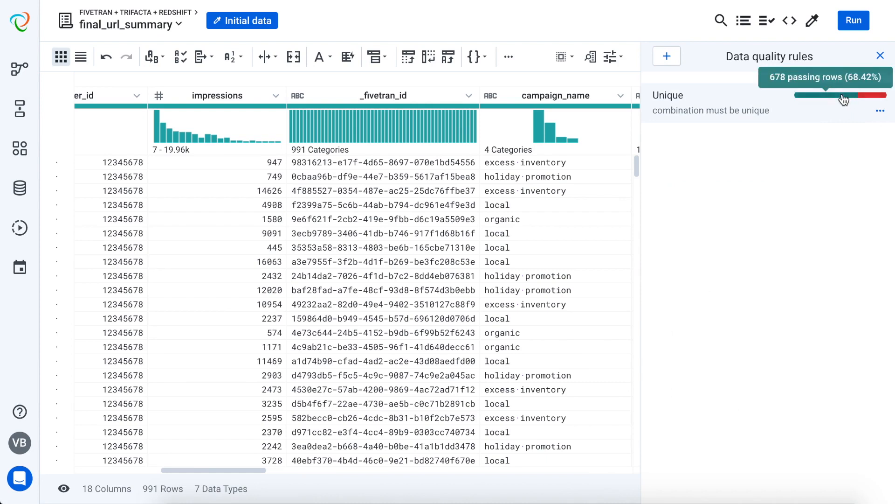
click(868, 100)
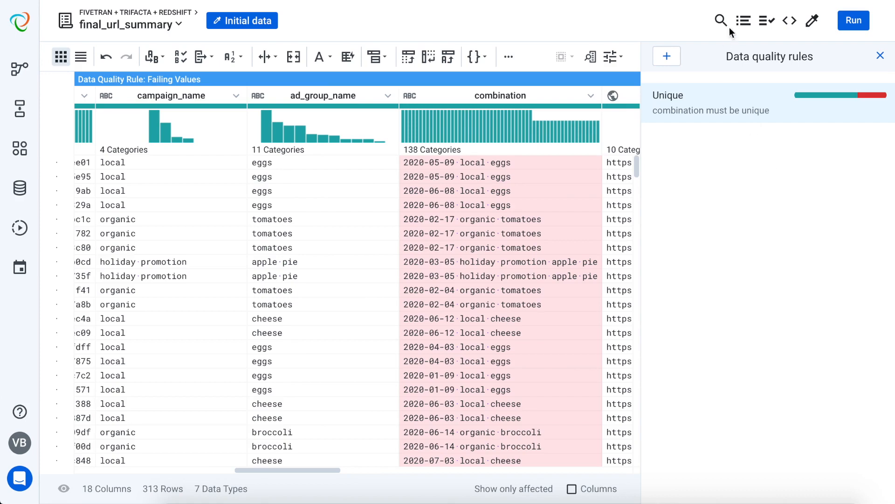
Step: Return to the recipe and start a Pivot with combination, date, campaign_name and ad_group_name as row labels
click(743, 21)
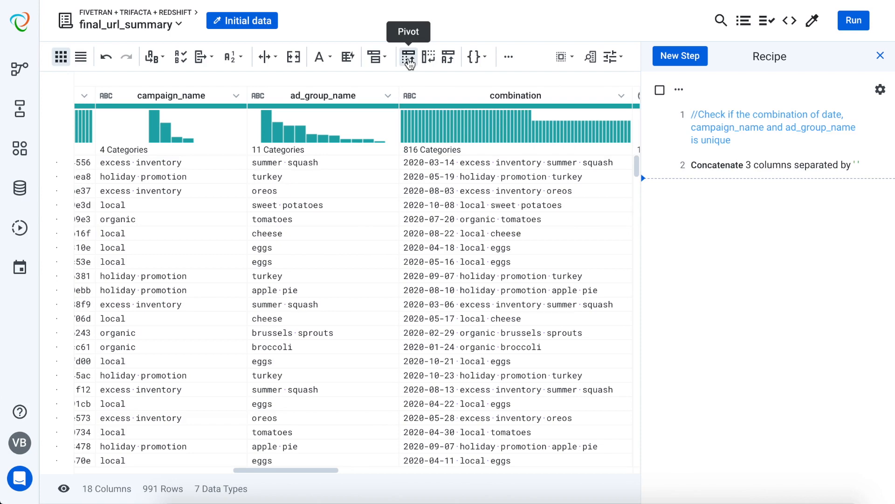
click(409, 63)
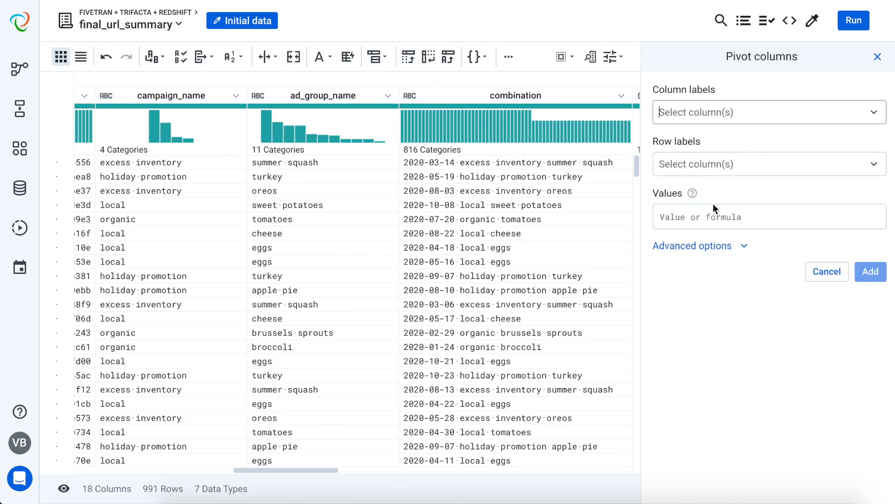
click(680, 172)
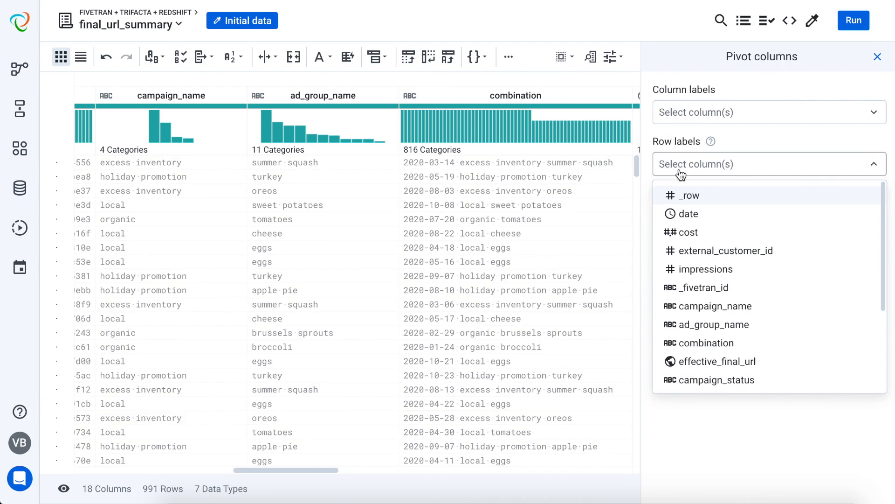
text(com)
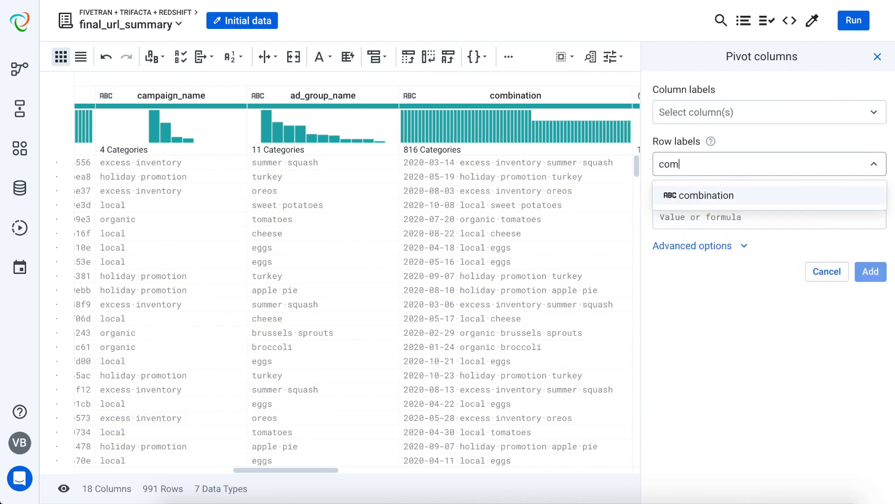
key(Return)
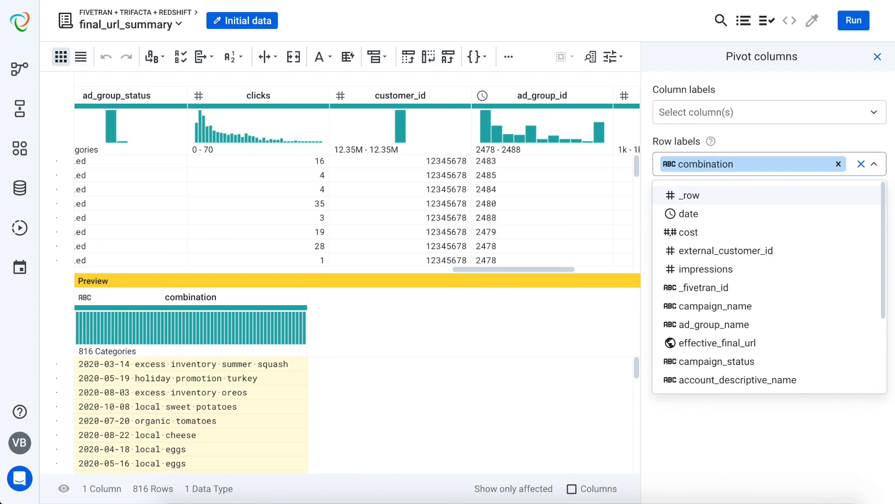
text(date)
key(Return)
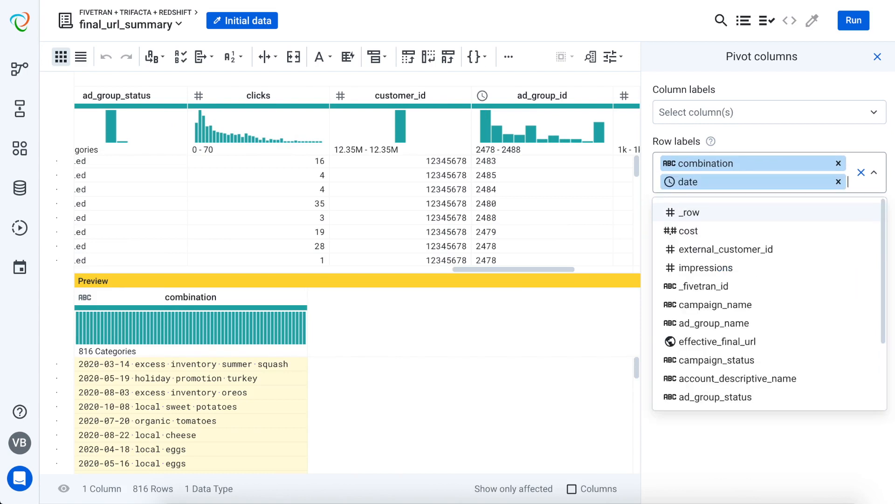
click(690, 305)
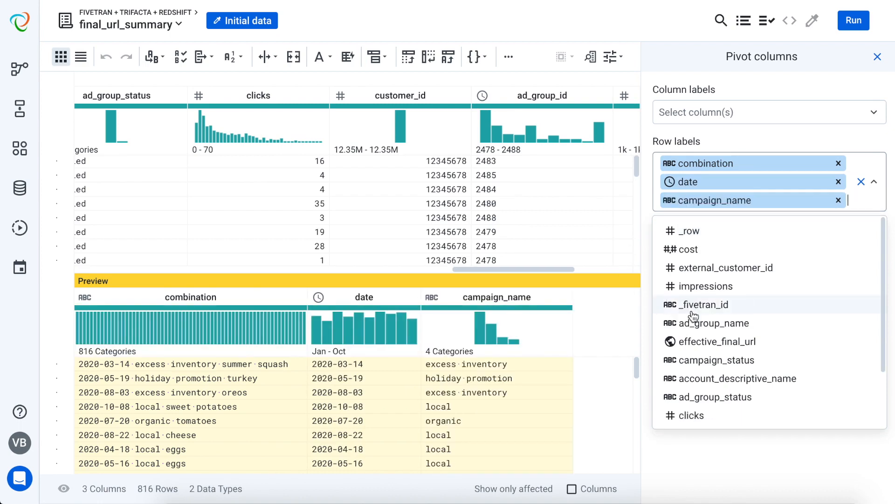
click(695, 324)
click(731, 469)
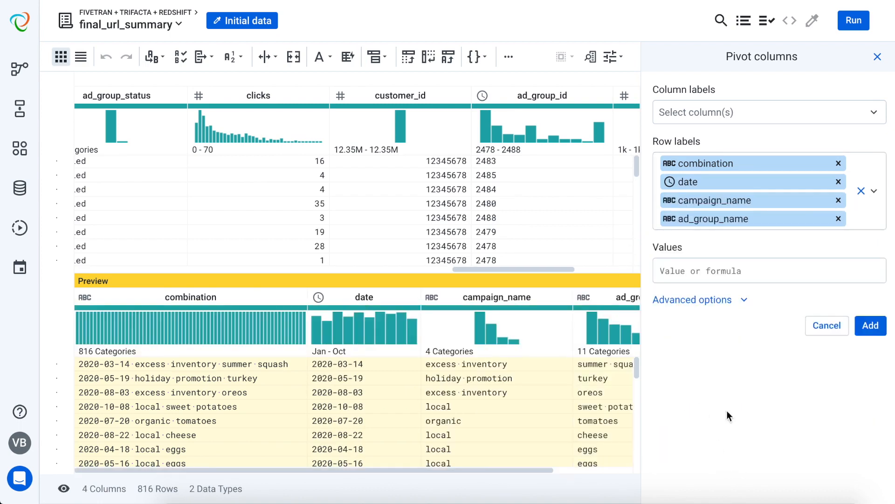
Step: Add sum(cost) and sum(impressions) as the pivot's values
click(679, 268)
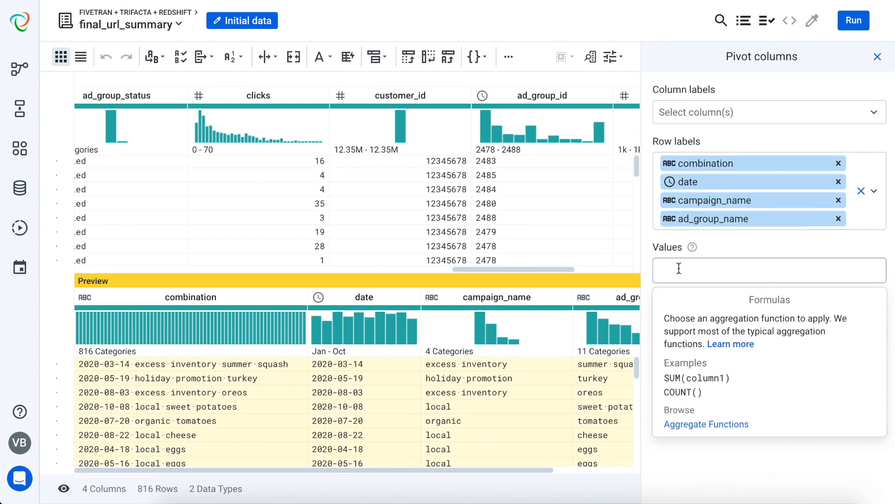
text(sum()
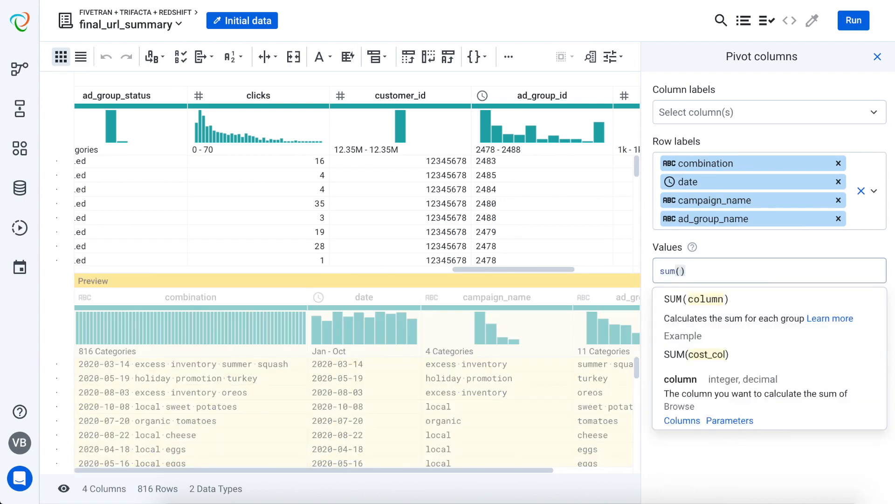
text(cost)
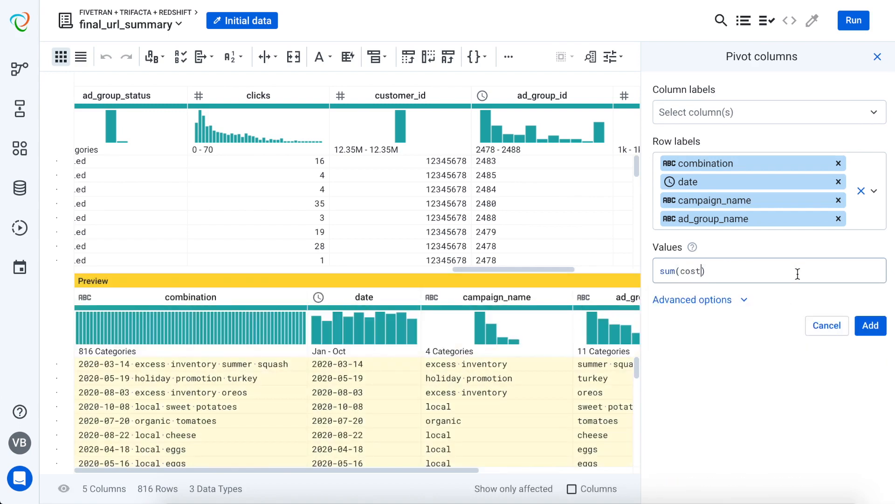
text())
key(Return)
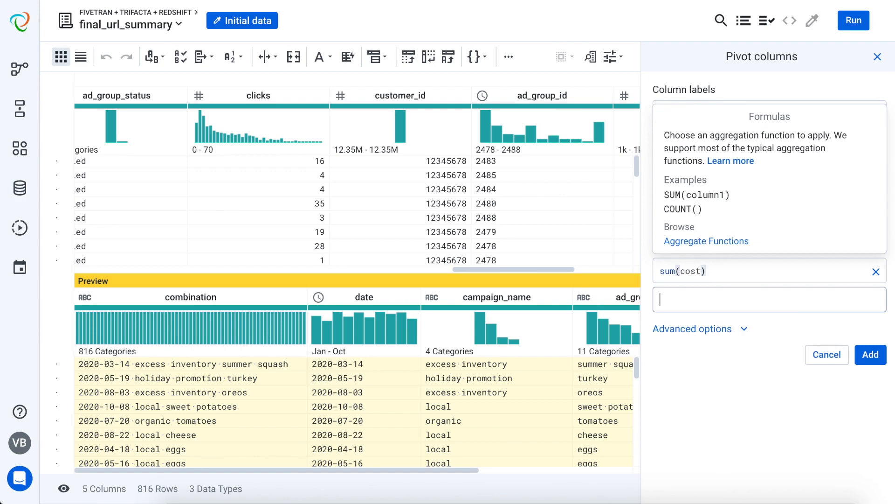
text(sum(imp)
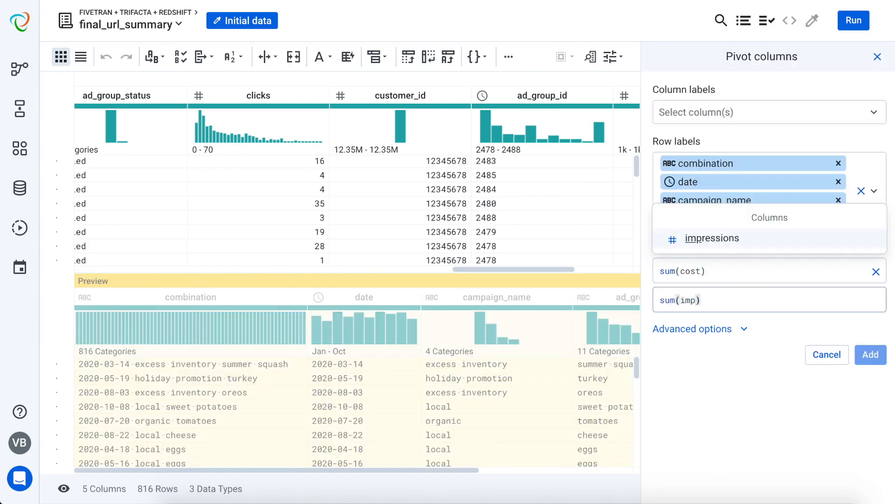
click(707, 238)
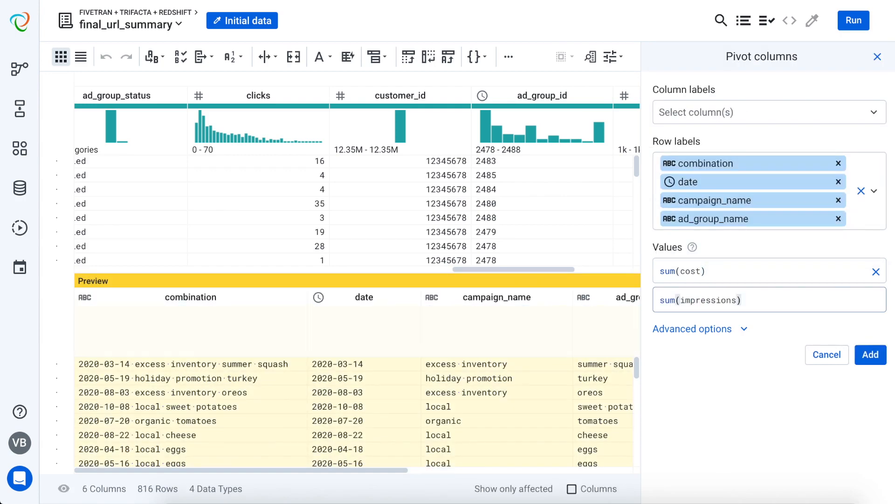
key(Return)
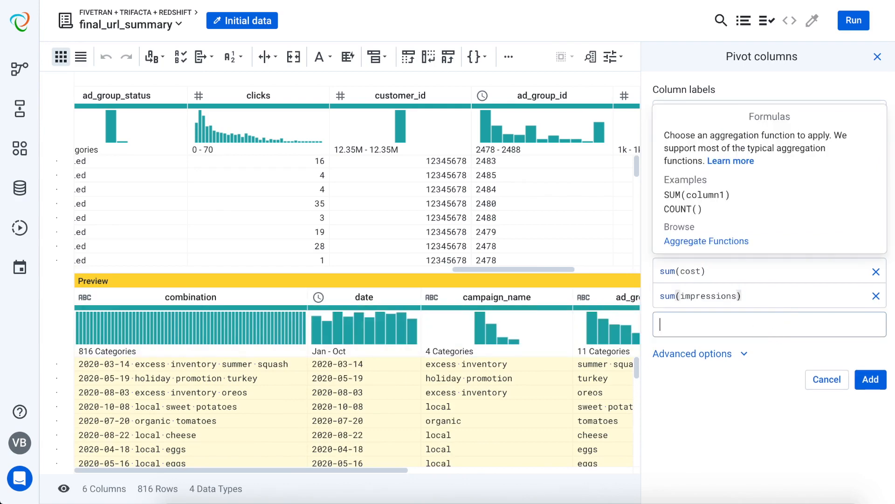
Step: Add sum(clicks) as the pivot's third value and add the pivot step to the recipe
text(sump)
key(BackSpace)
key(BackSpace)
key(BackSpace)
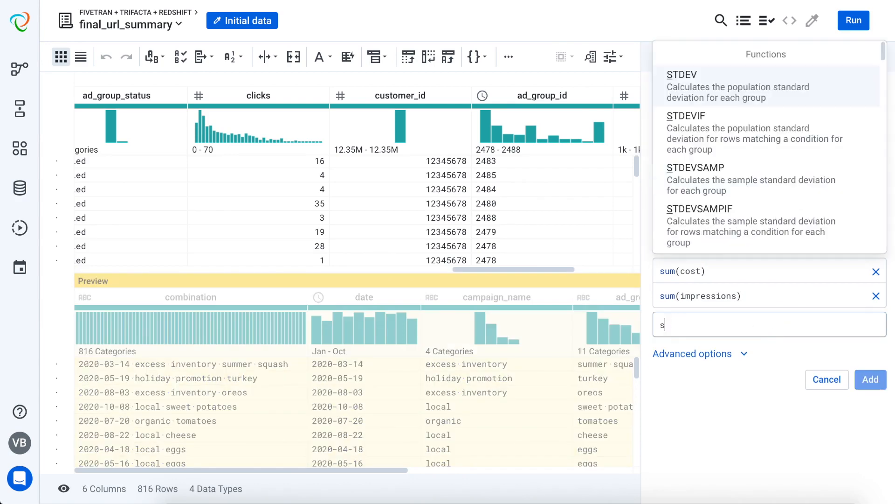
text(um(cli)
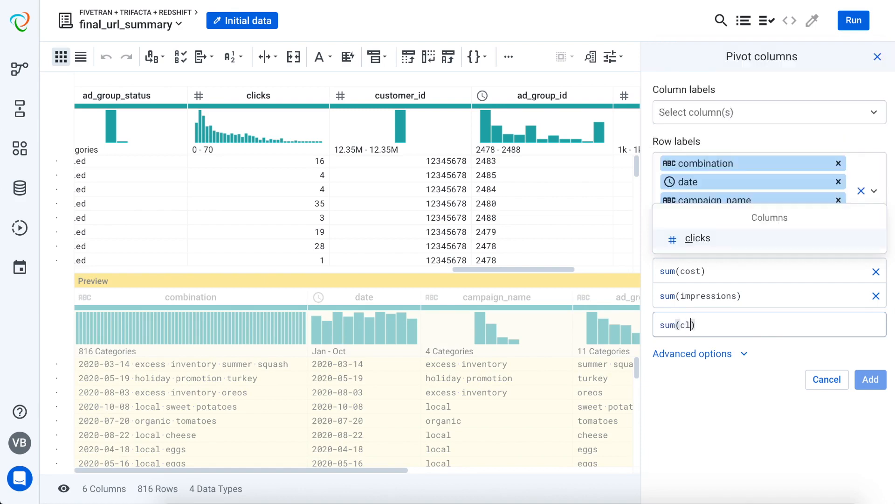
text(cks)
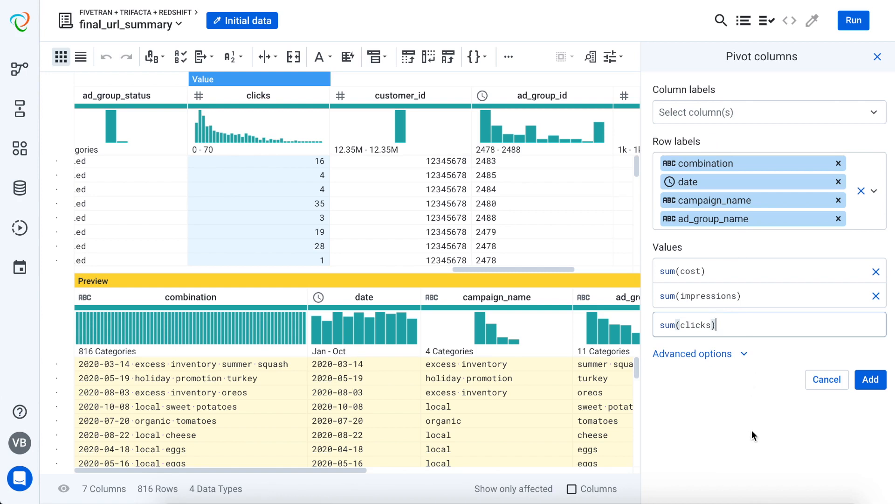
drag(310, 465, 243, 476)
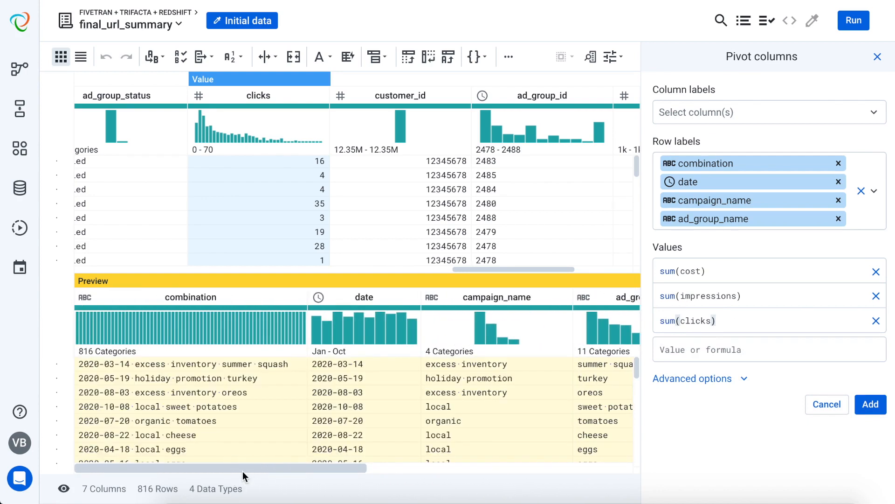
click(871, 405)
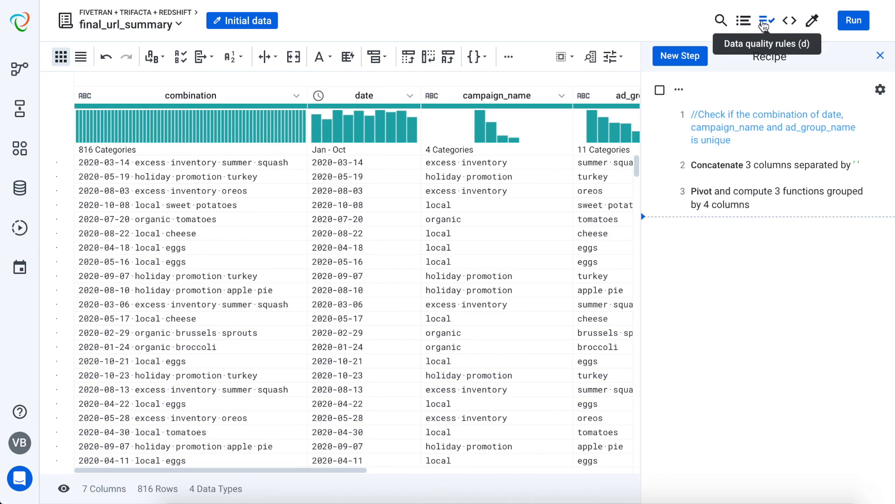
Step: Check the Unique rule's result for the combination column after the pivot, and return to the flow
click(764, 23)
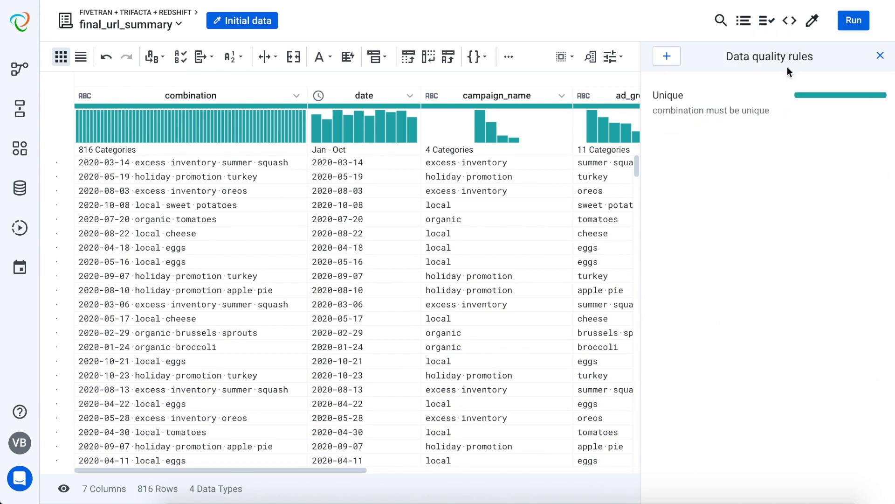
mouse_move(843, 97)
click(124, 14)
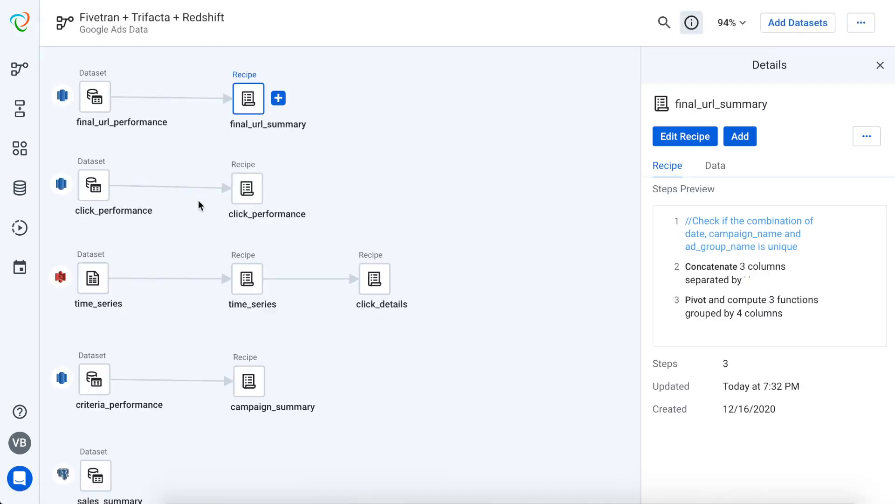
Step: Open the time_series recipe for editing and start inserting the TimeSeries macro
click(247, 279)
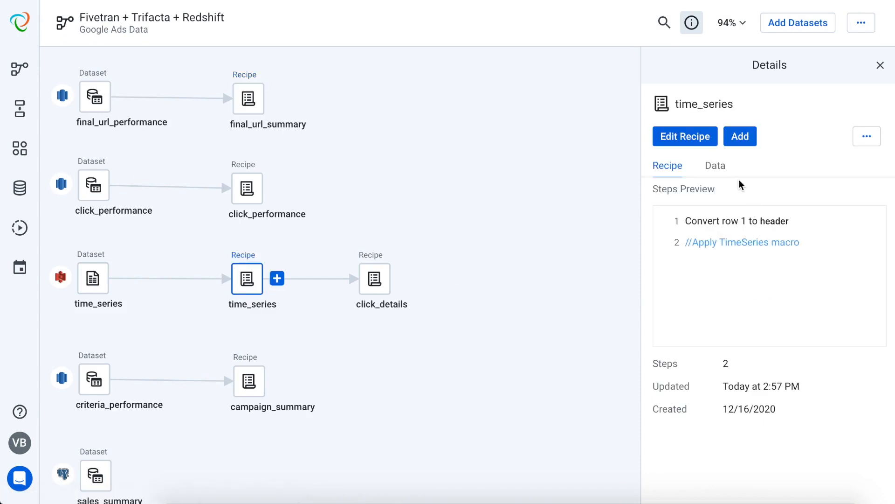
click(689, 137)
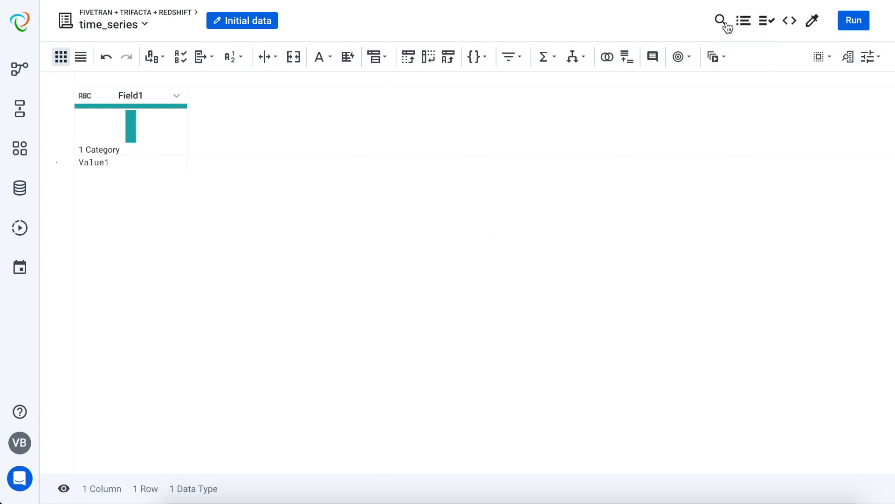
click(720, 60)
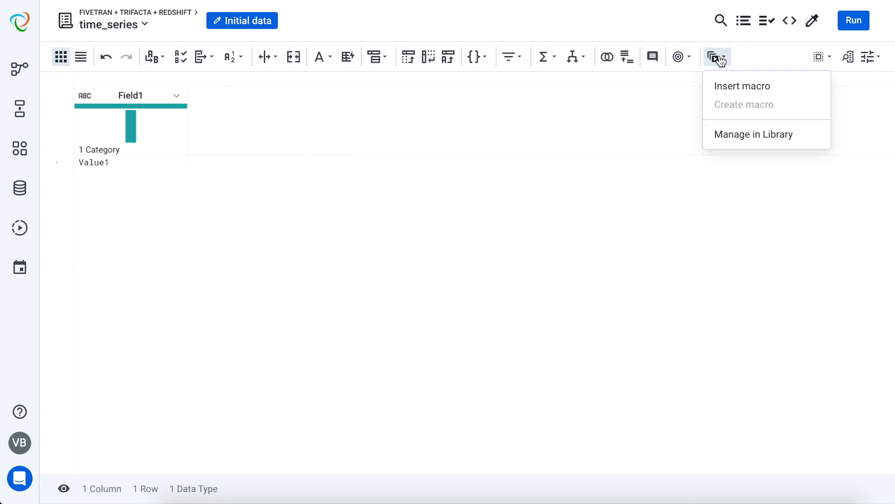
click(733, 86)
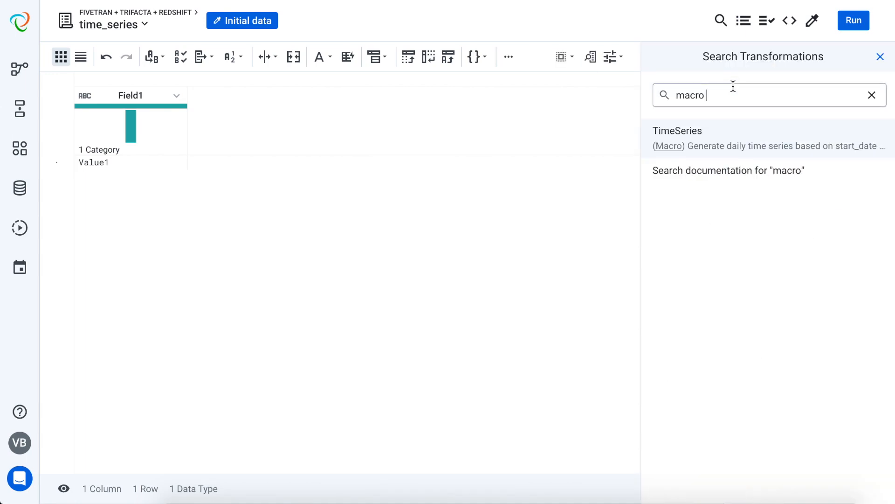
click(694, 136)
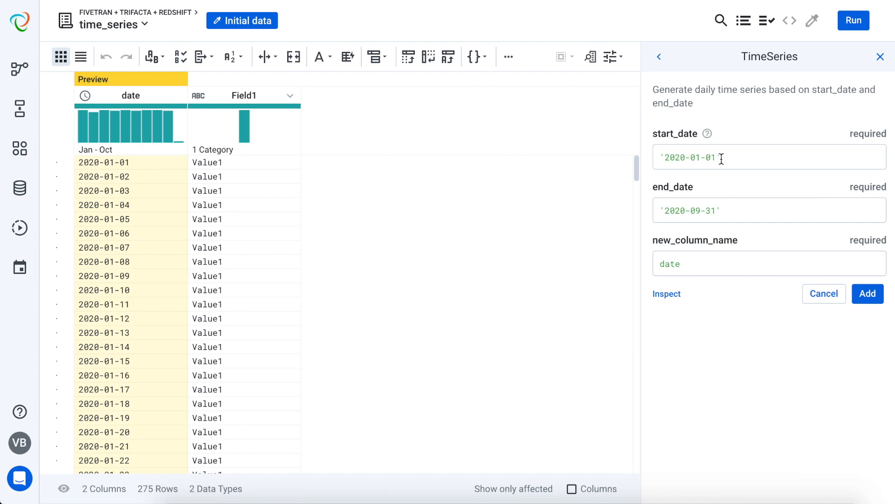
Step: Set the macro's end_date to '2020-09-30' and add it to the recipe
click(716, 208)
key(BackSpace)
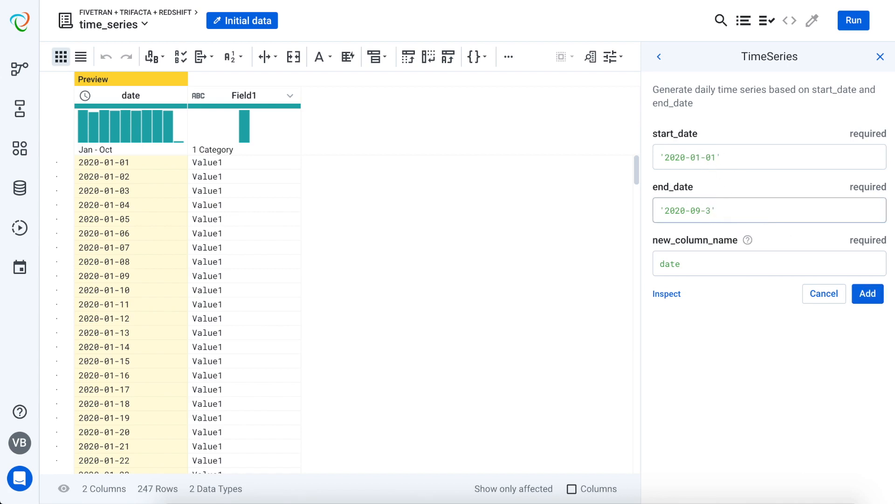
text(0)
click(867, 295)
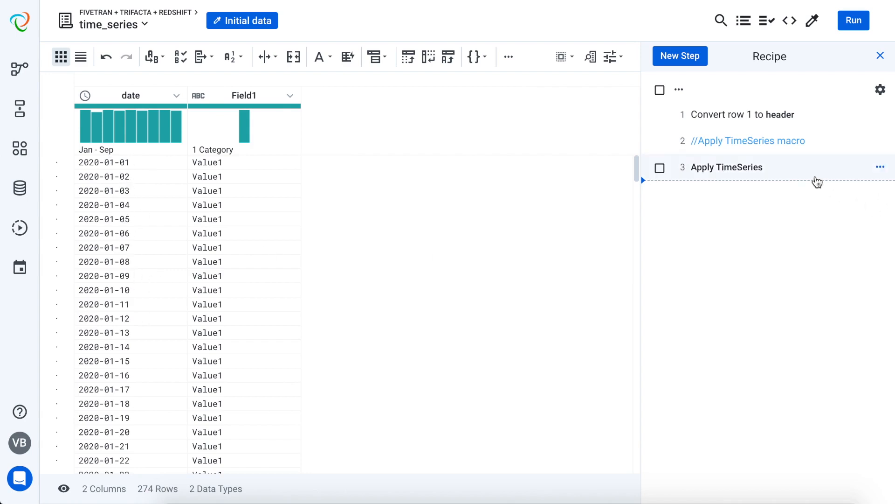
Step: Inspect the steps contained in the applied TimeSeries macro, and close the inspection
click(880, 167)
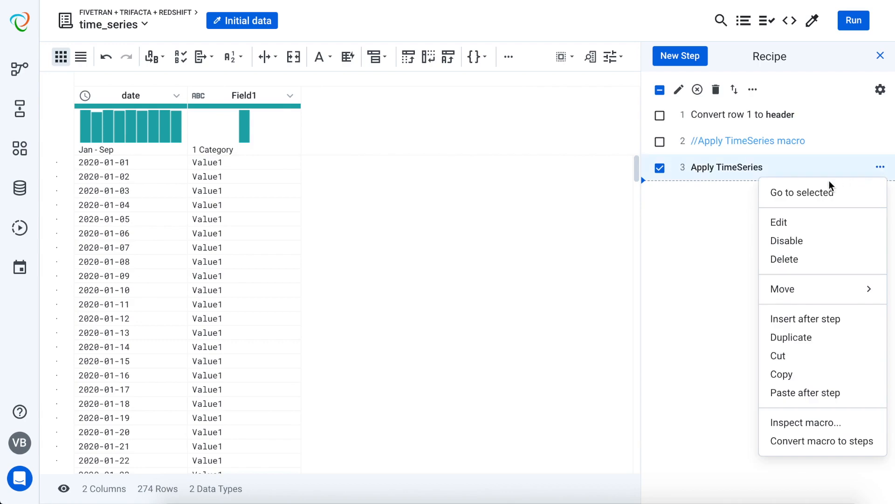
click(797, 425)
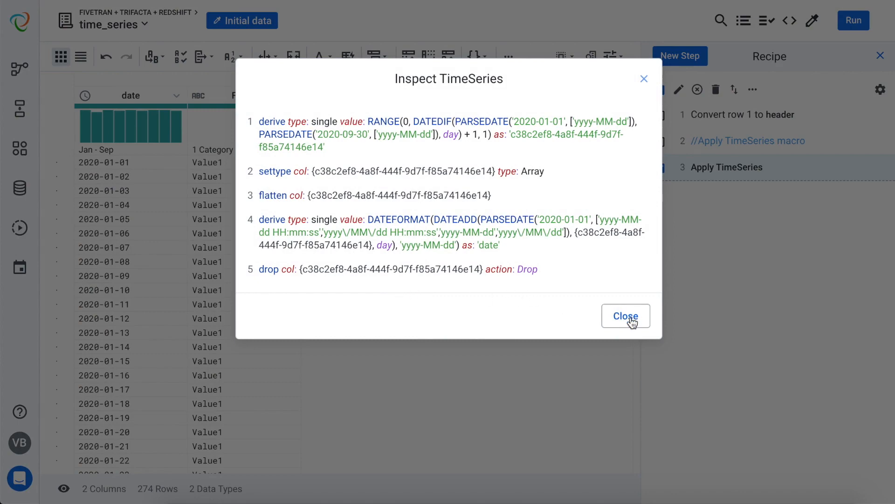
click(626, 316)
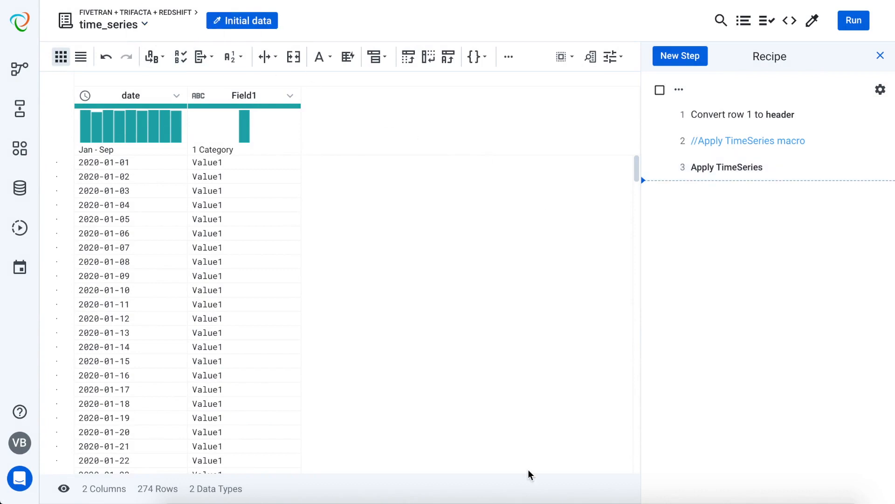
Step: Delete the Field1 column using its suggested transformation
click(249, 98)
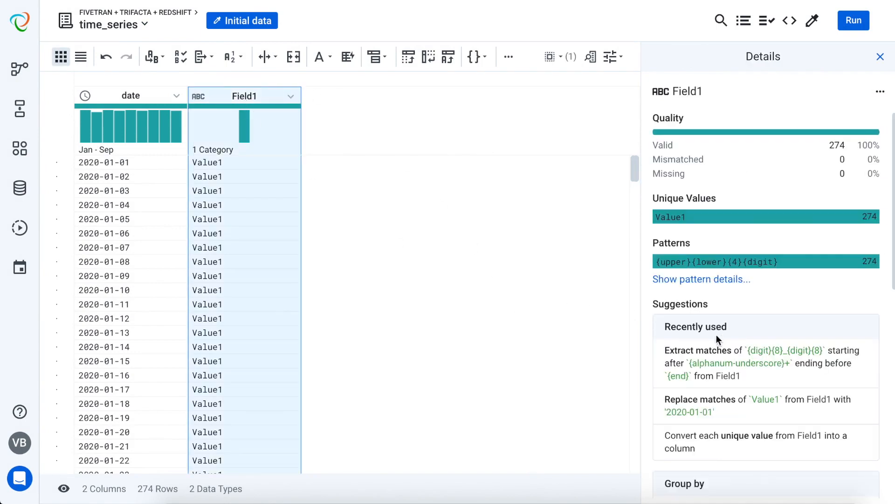
scroll(760, 335, down, 1)
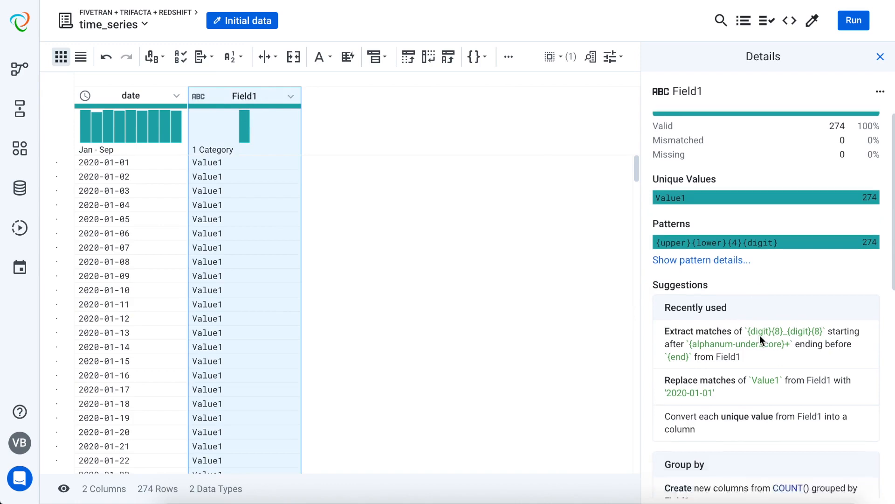
scroll(759, 335, down, 5)
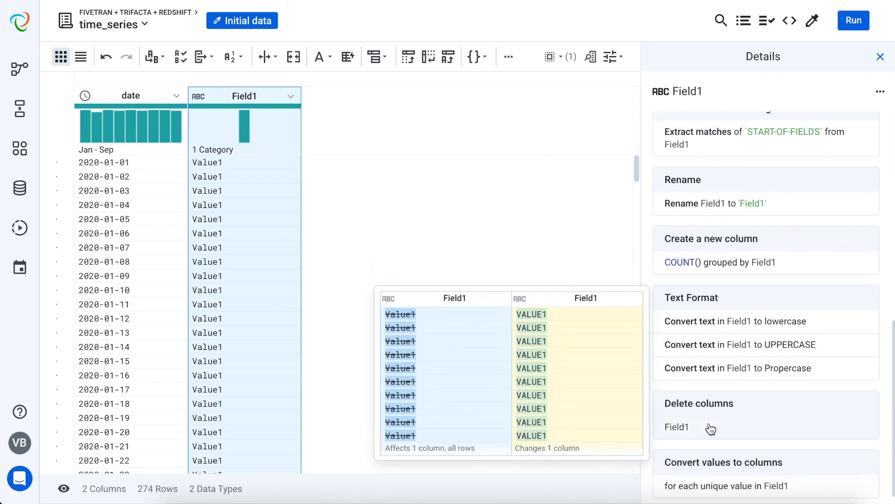
click(748, 430)
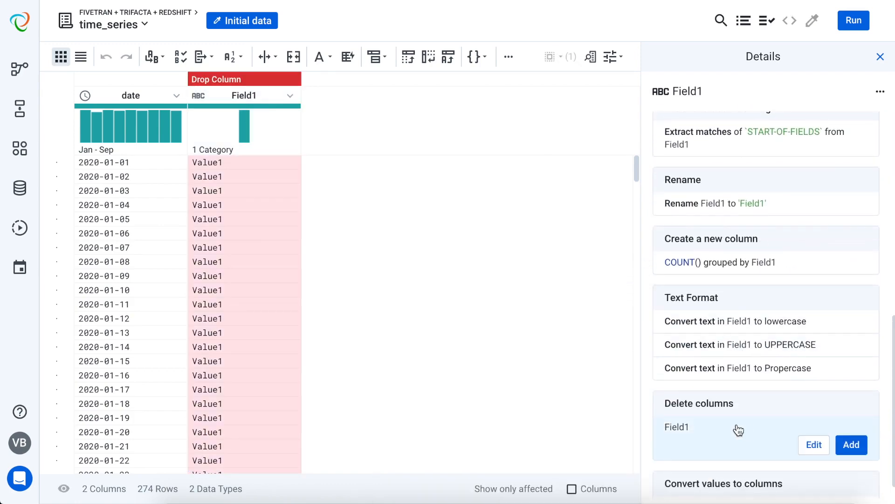
click(852, 446)
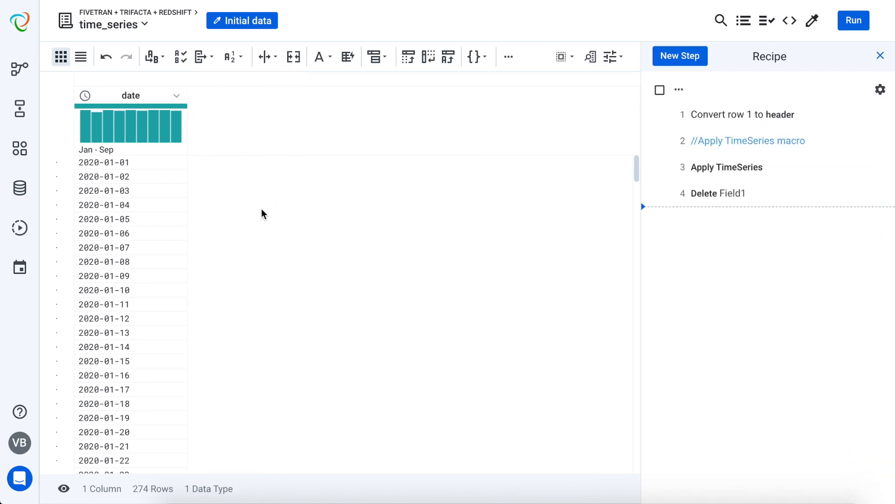
Step: Return to the flow and open the click_details recipe for editing
click(113, 14)
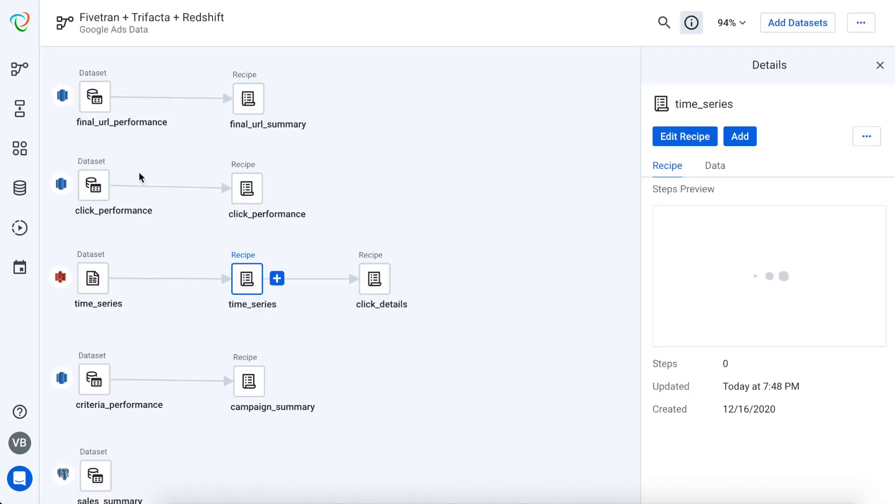
click(376, 281)
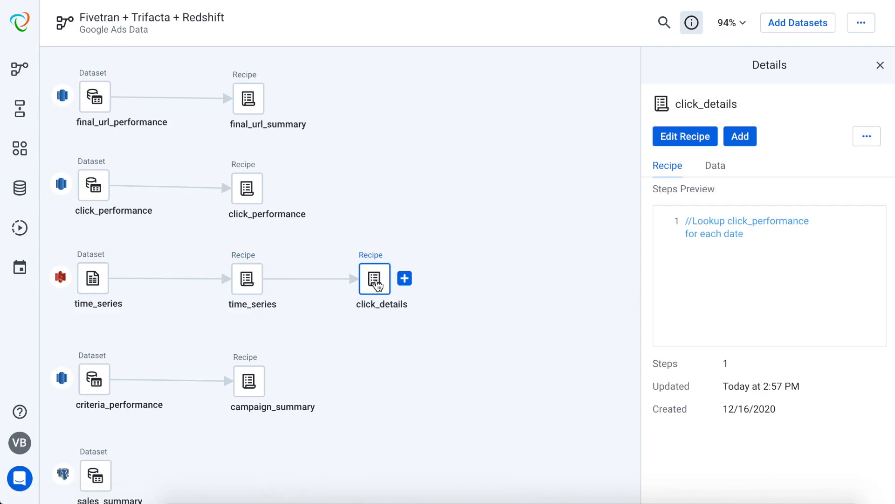
click(686, 139)
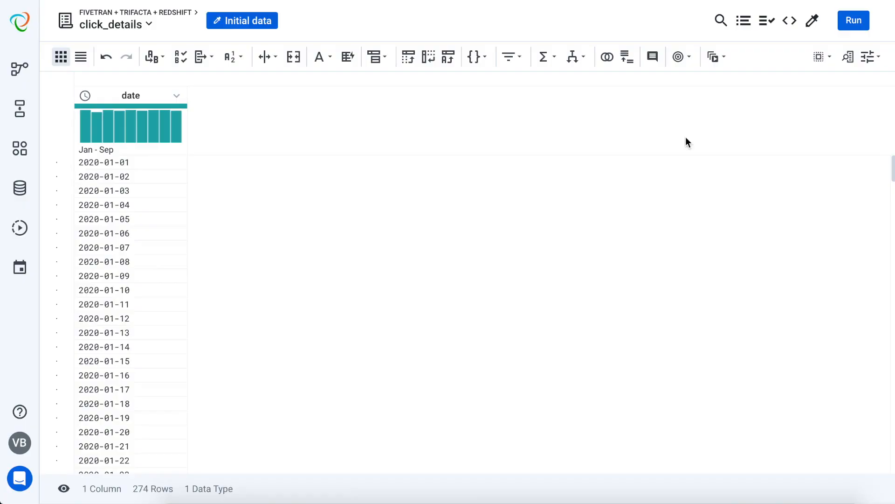
Step: Start a Lookup on the date column and select the click_performance recipe as the lookup data
click(178, 98)
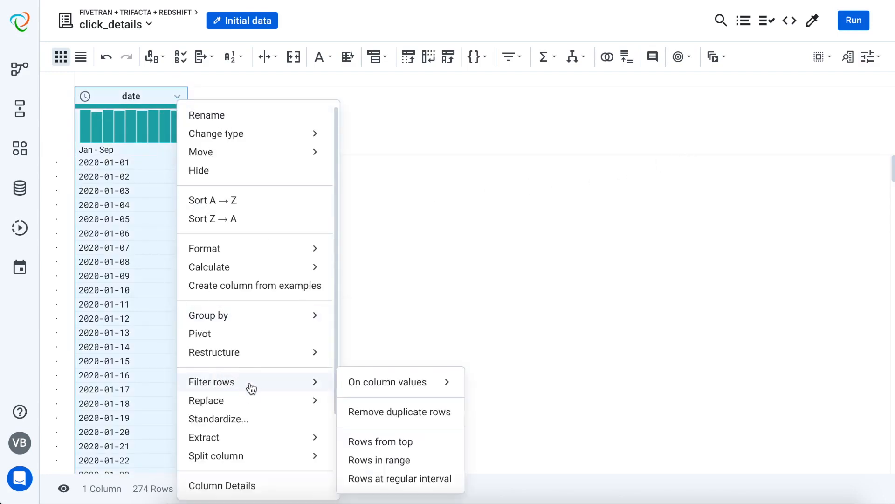
mouse_move(251, 397)
scroll(250, 397, down, 2)
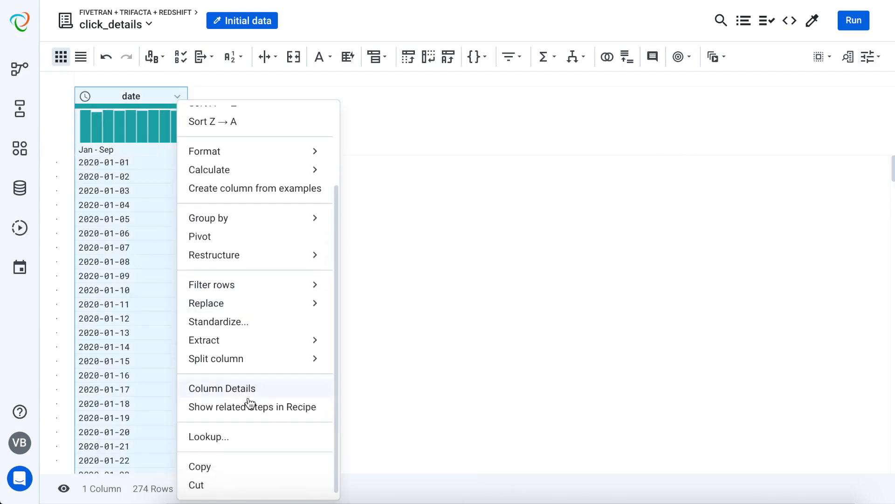
click(209, 437)
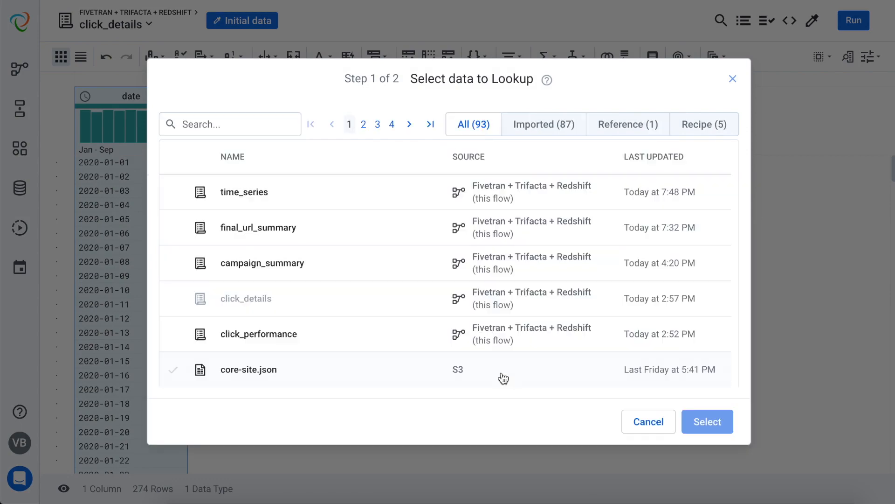
click(252, 335)
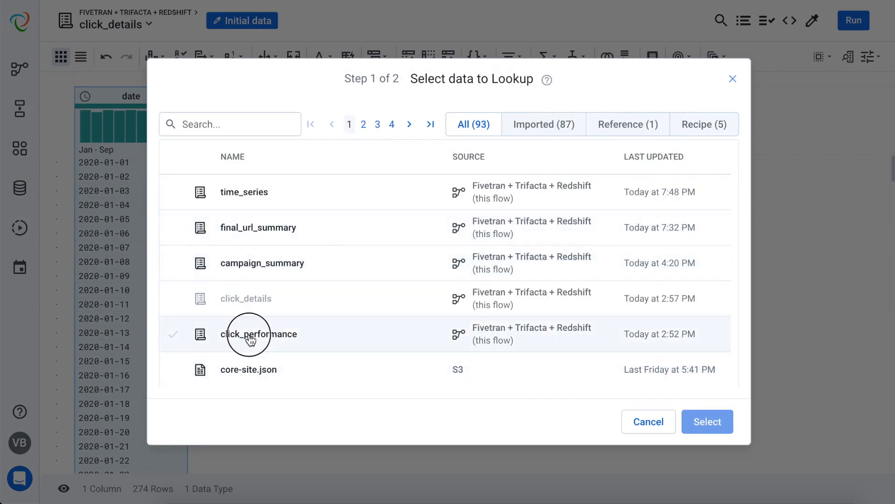
click(714, 423)
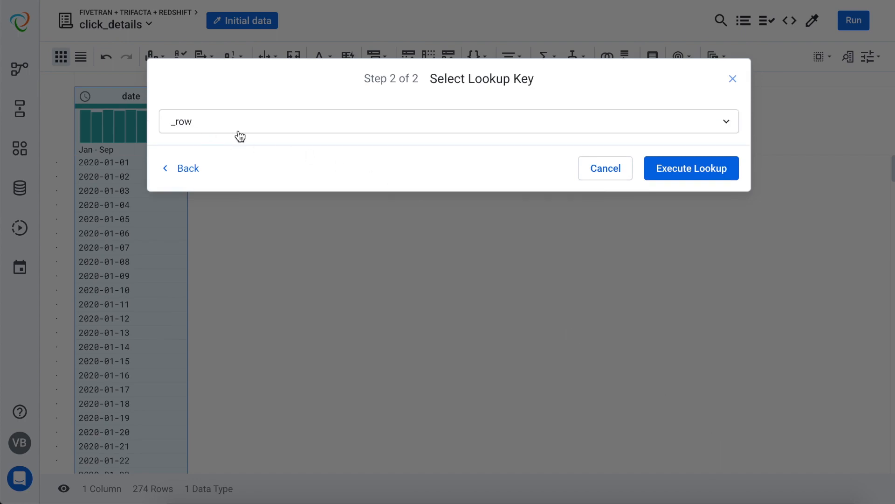
Step: Set the lookup key to date and execute the lookup
click(280, 130)
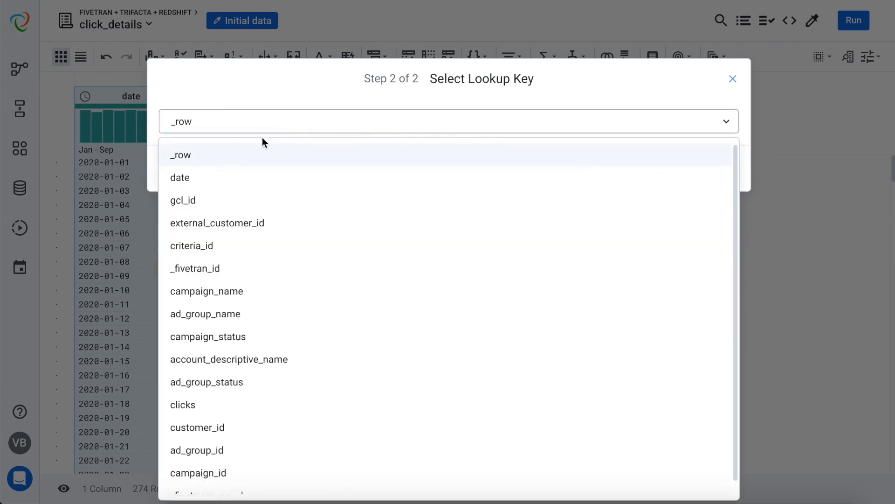
click(202, 183)
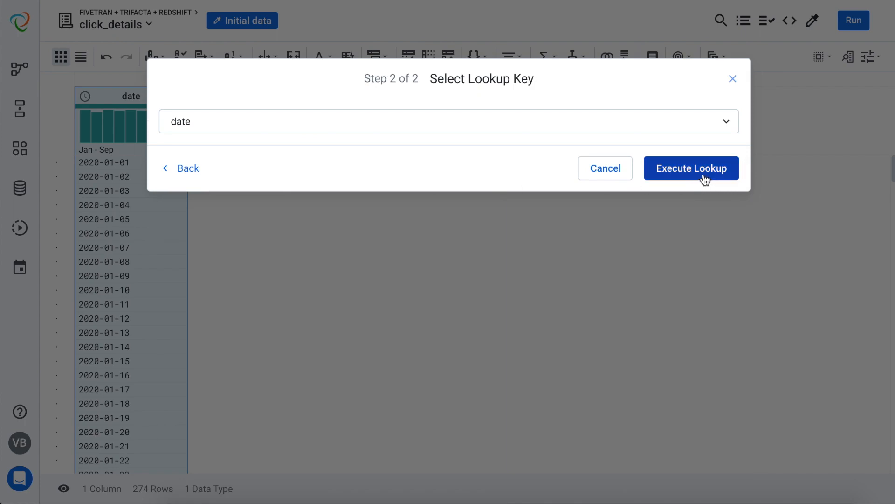
click(684, 176)
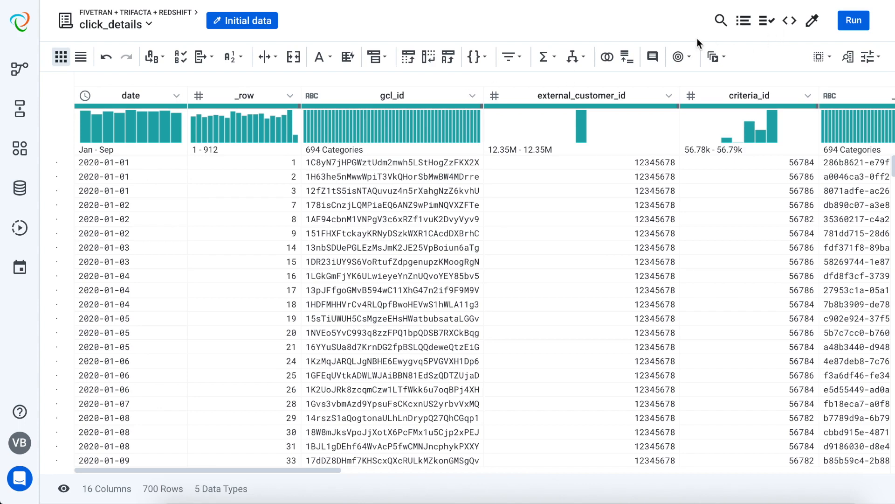
Step: Add a Not Missing data quality rule for the campaign_name column
click(766, 23)
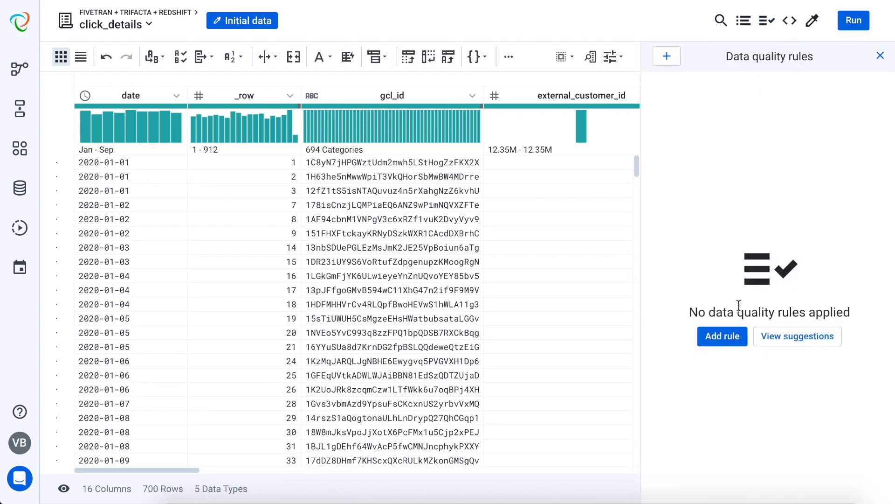
click(719, 346)
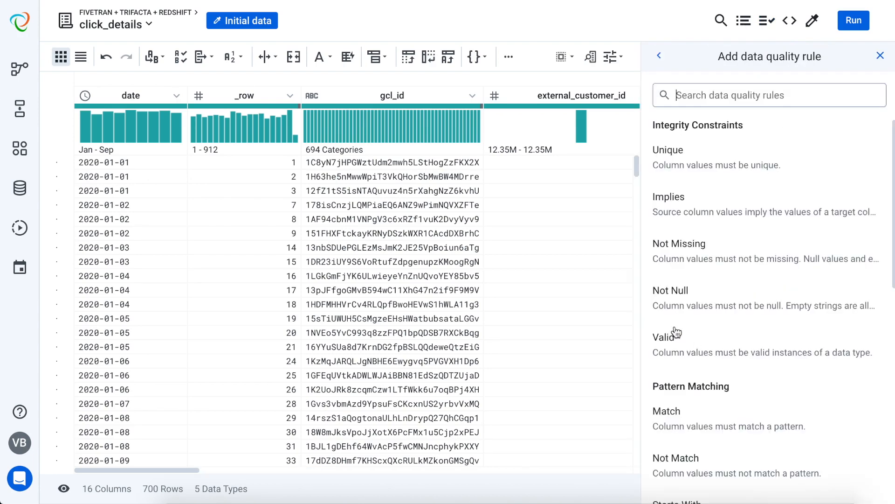
click(711, 251)
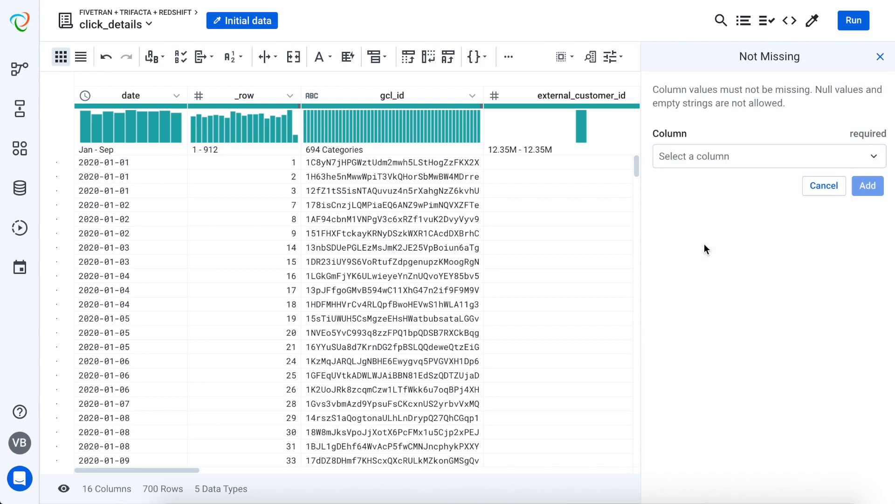
click(689, 158)
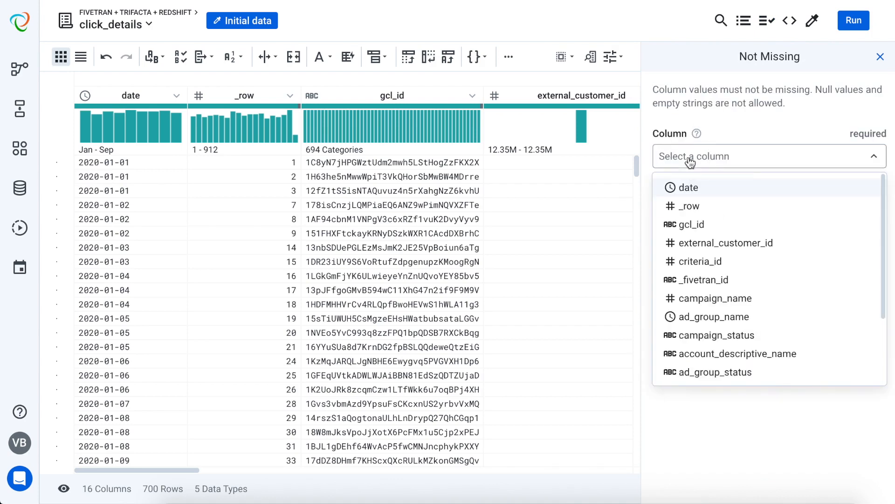
click(716, 299)
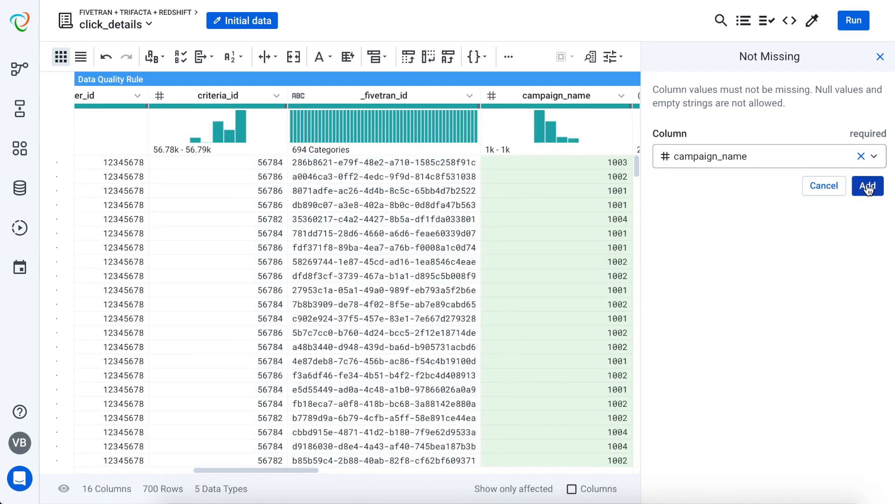
click(869, 186)
Step: Show the rows that fail the Not Missing rule and examine their date values
mouse_move(881, 98)
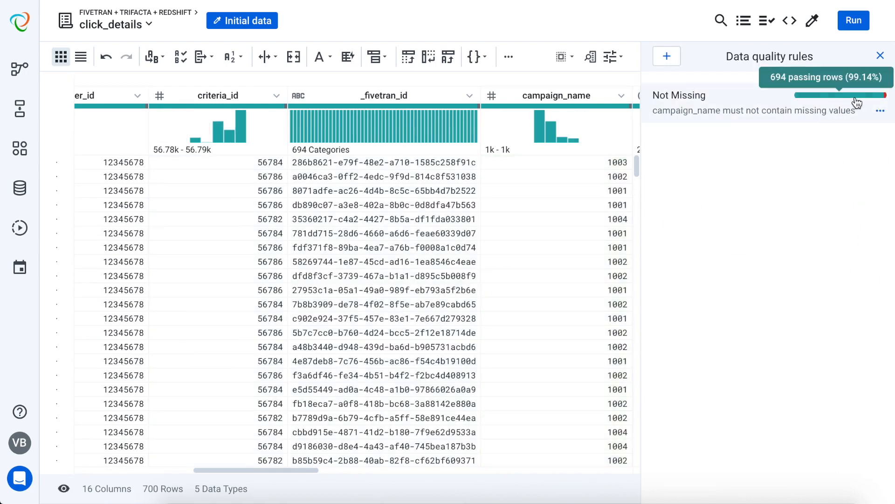
click(886, 100)
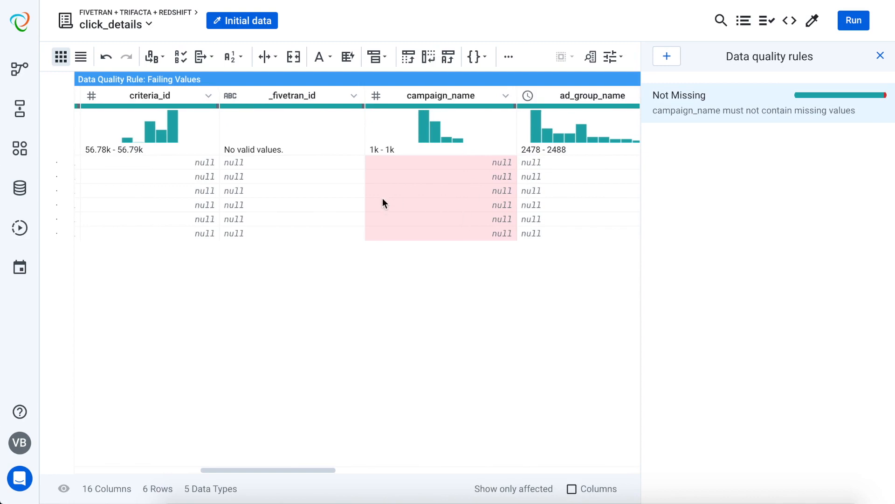
scroll(382, 200, left, 5)
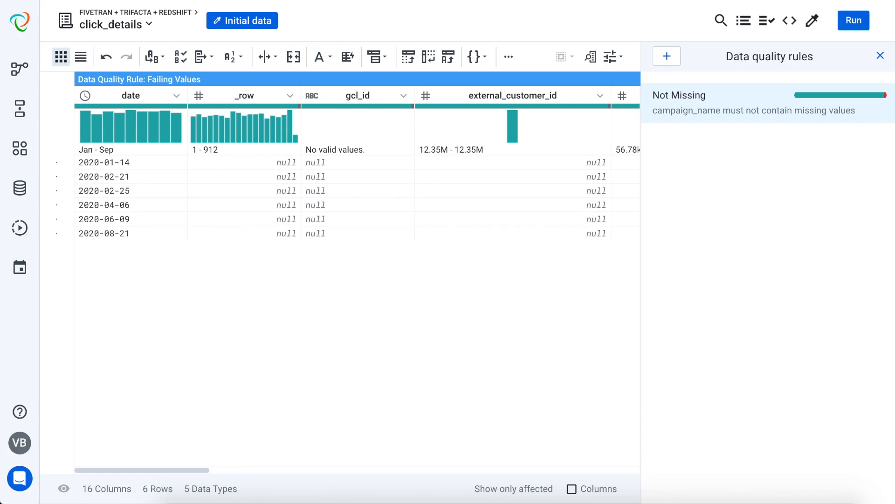
Step: Return to the flow and open the campaign_summary recipe for editing
click(168, 17)
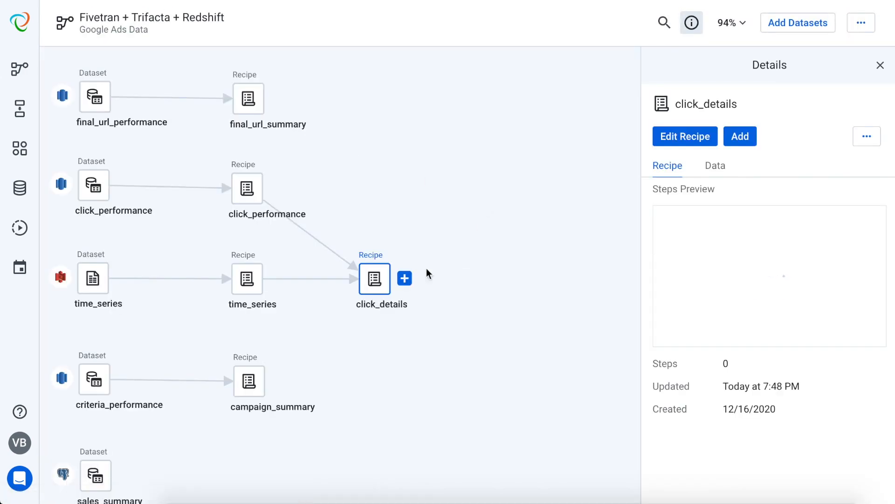
click(247, 386)
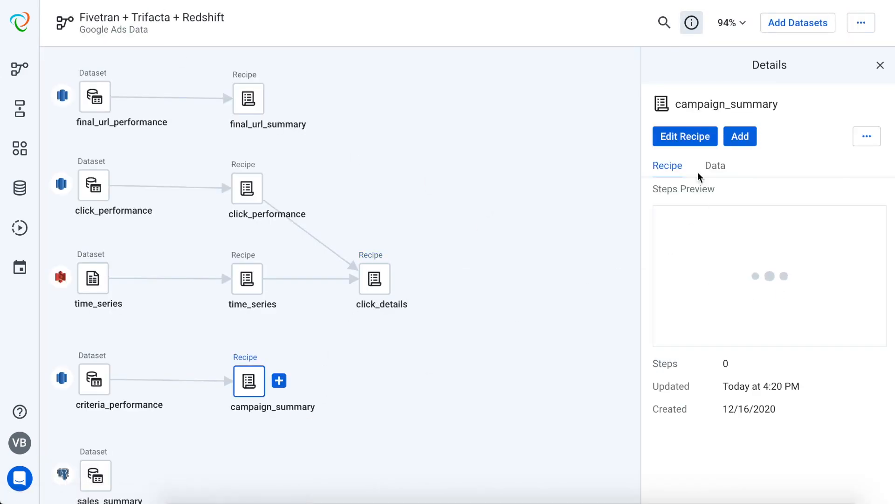
click(690, 142)
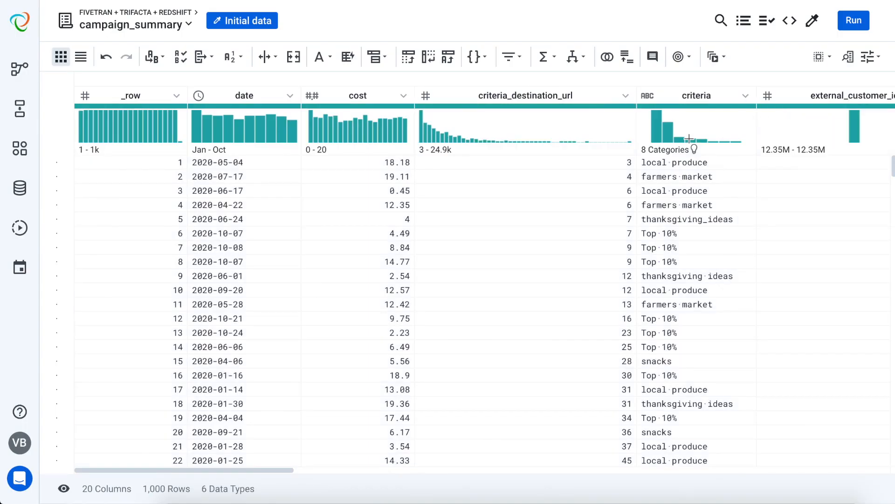
drag(249, 465, 284, 472)
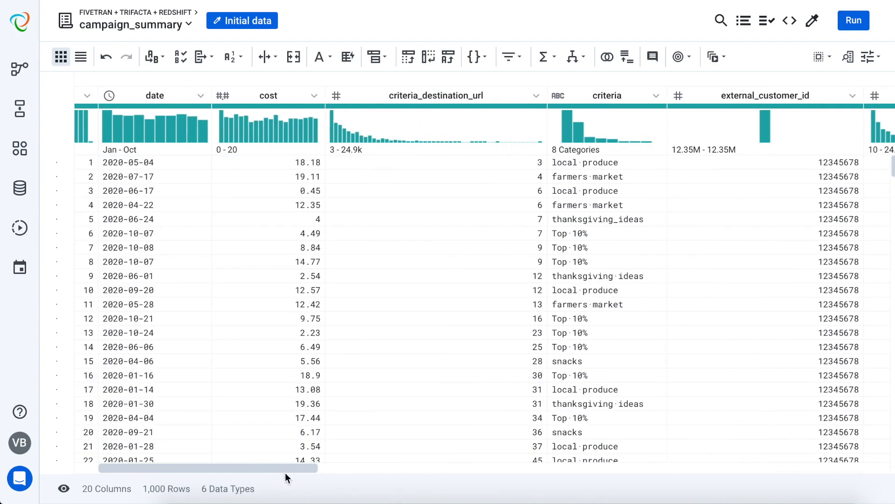
Step: Start a pivot of the campaign data with campaign_name as the row label
click(409, 57)
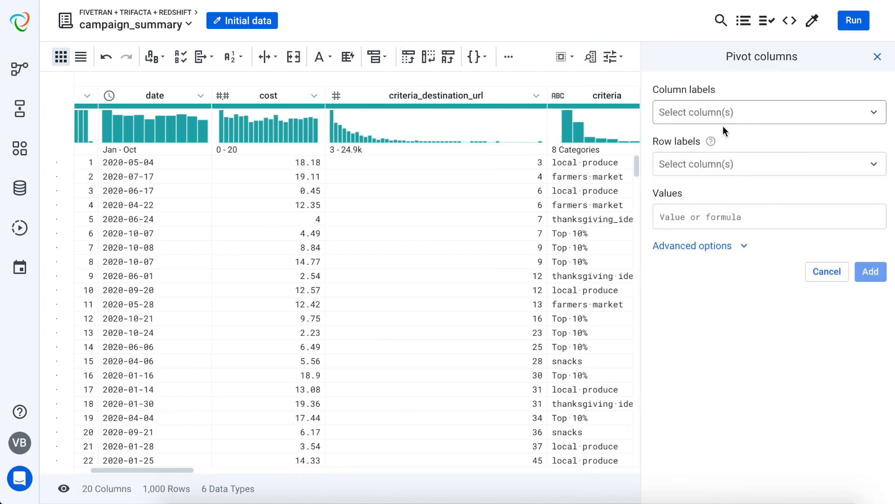
click(667, 169)
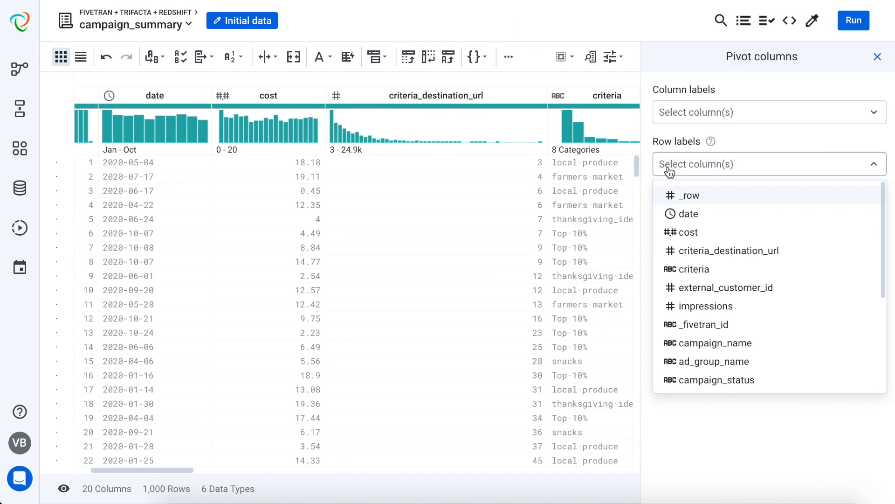
text(campa)
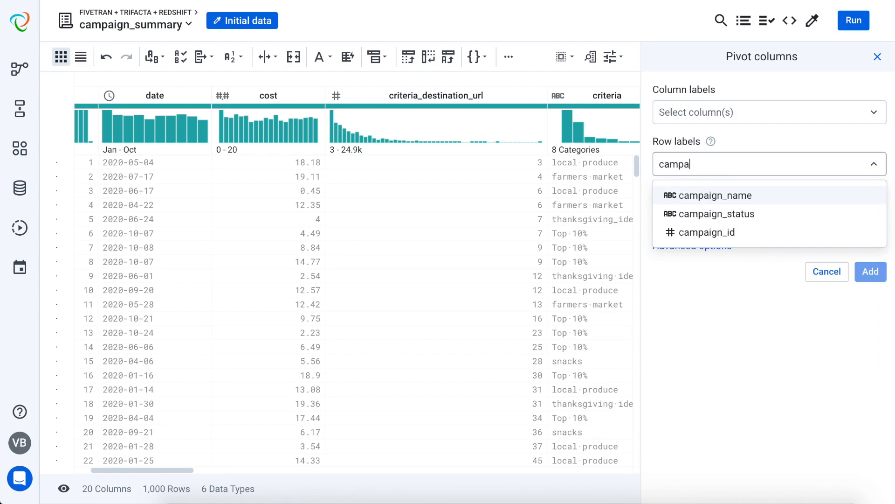
click(683, 197)
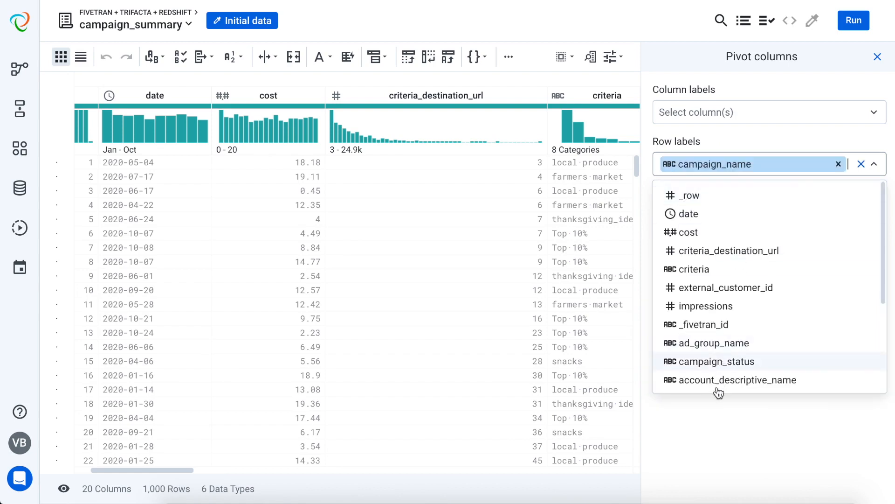
Step: Enter sum(cost) and sum(impressions) as the pivot's values
click(695, 221)
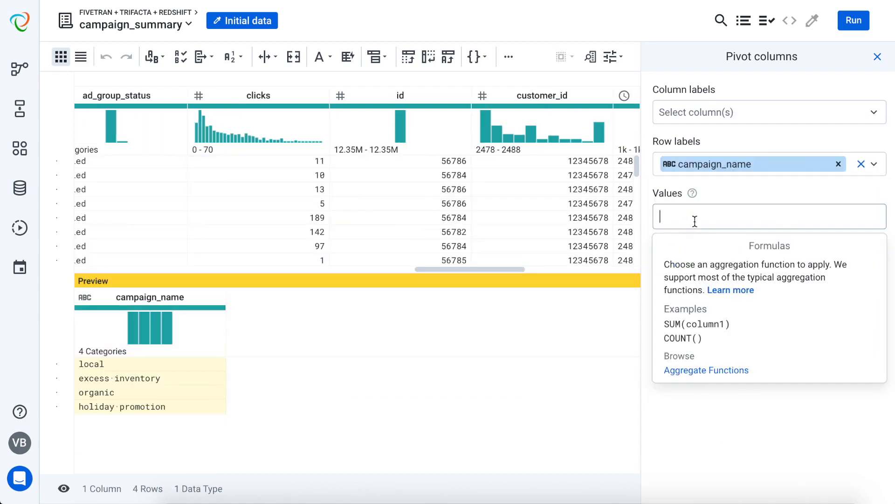
text(sum)
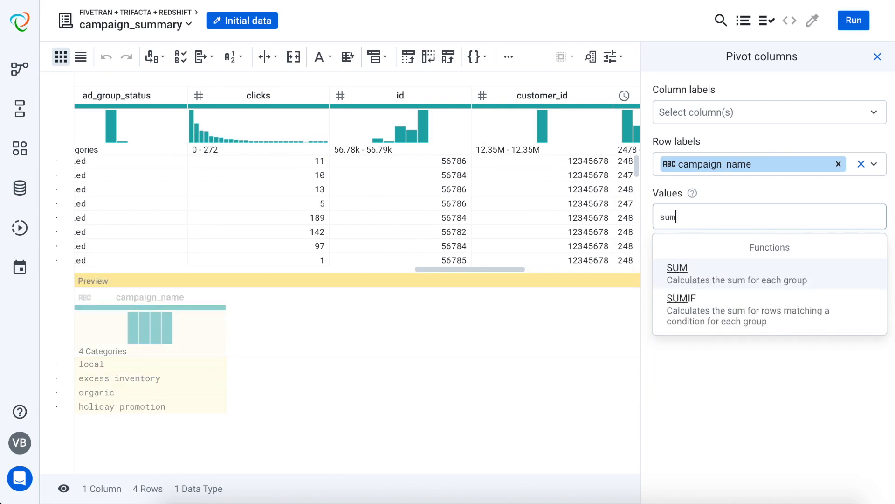
text((cost)
key(Return)
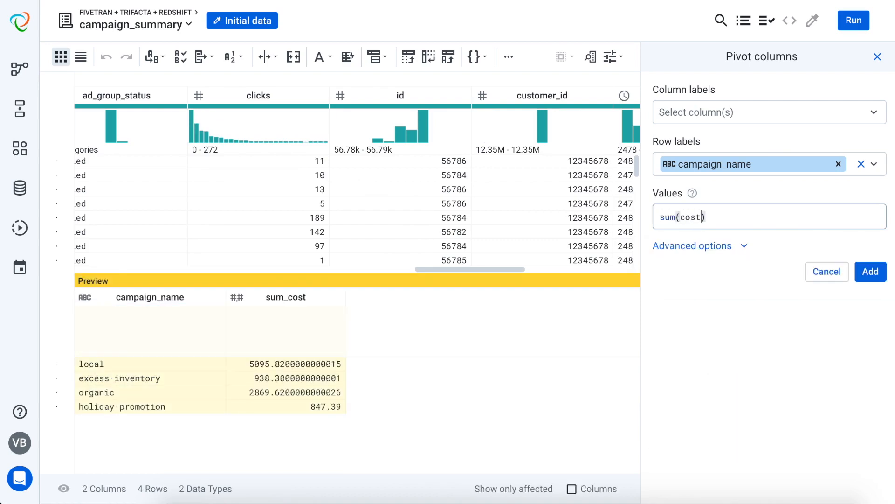
key(Return)
text(sum(imp)
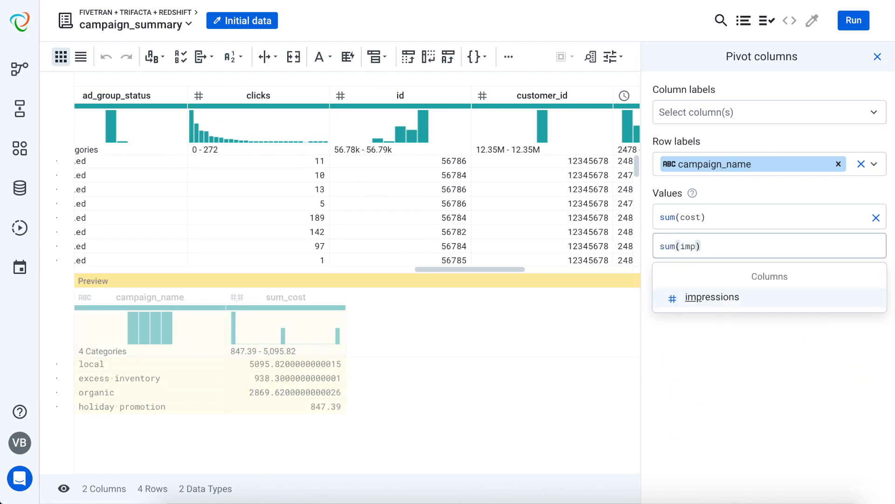
key(Return)
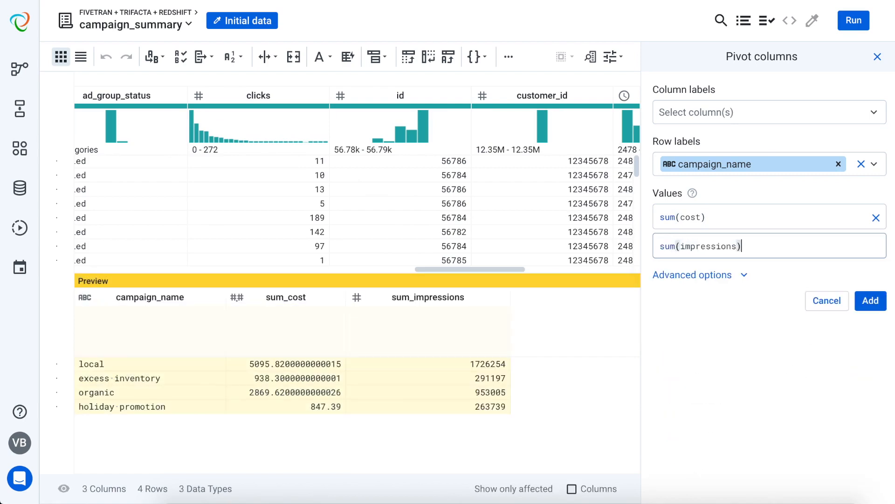
Step: Include sum(clicks) as a third pivot value and add the pivot to the recipe
key(Return)
text(sum)
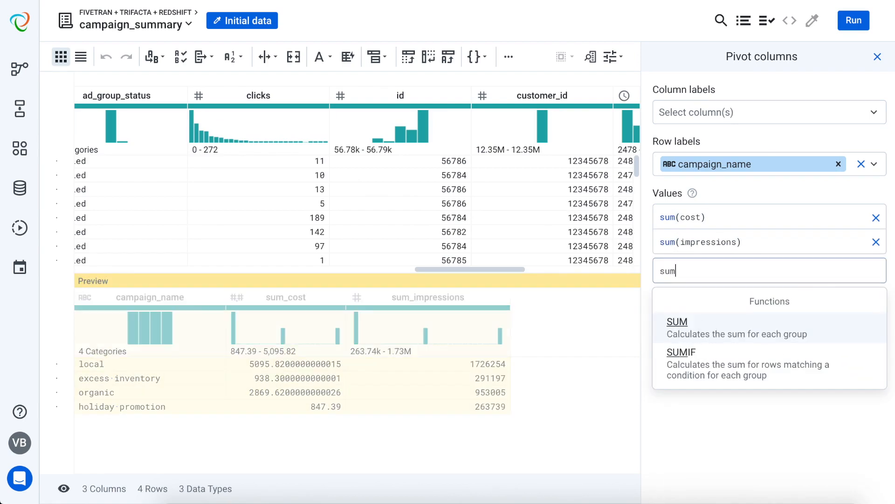
text((clic)
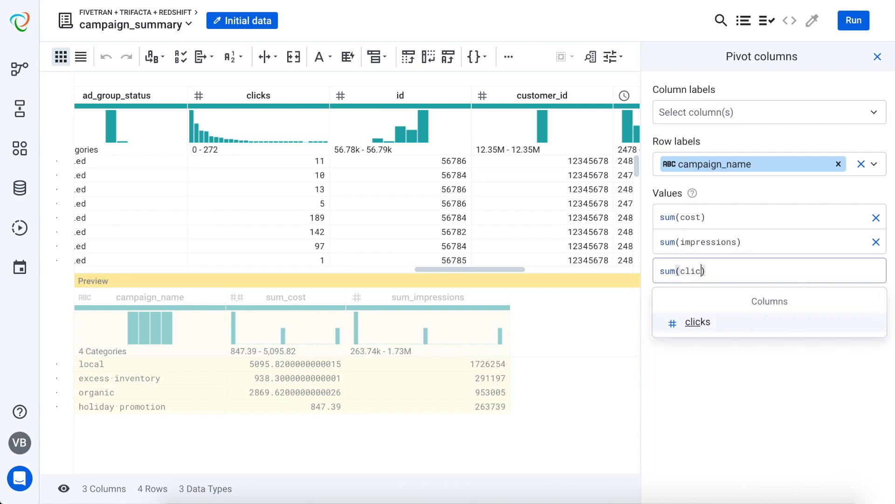
text(ks)
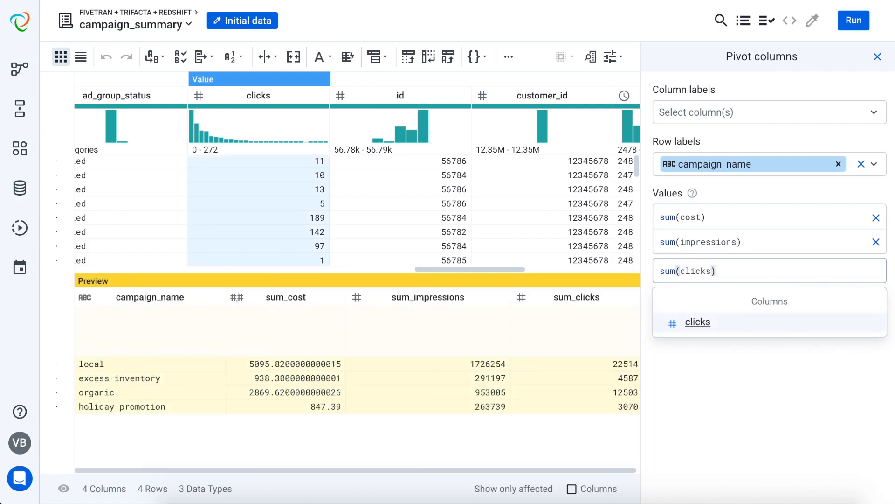
key(Return)
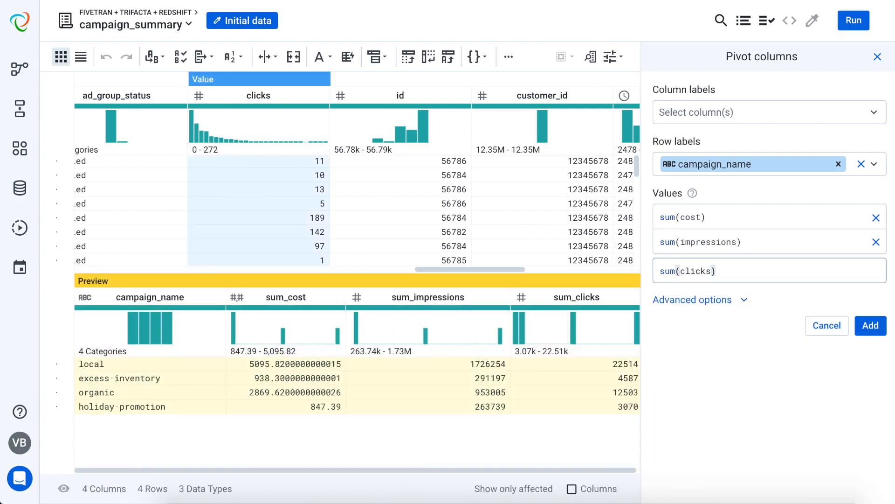
drag(302, 469, 258, 468)
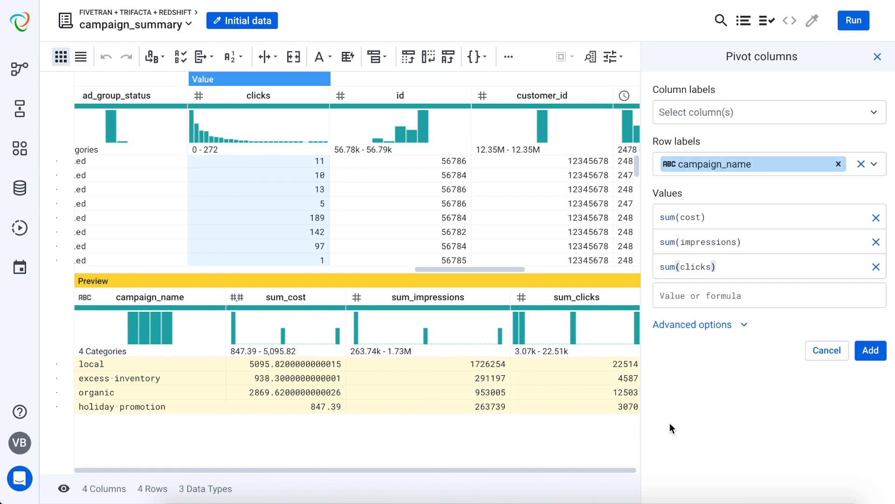
click(873, 353)
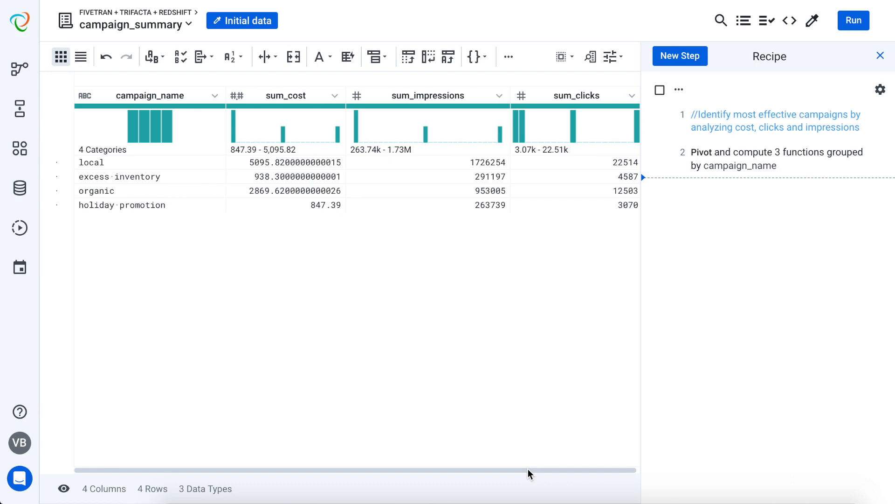
Step: Start a New formula transformation with the new column named cost_per_click
click(678, 59)
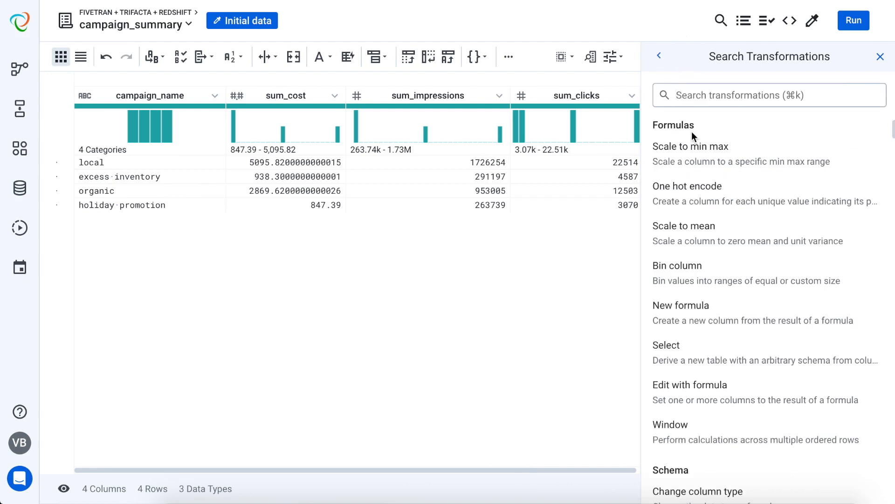
text(new)
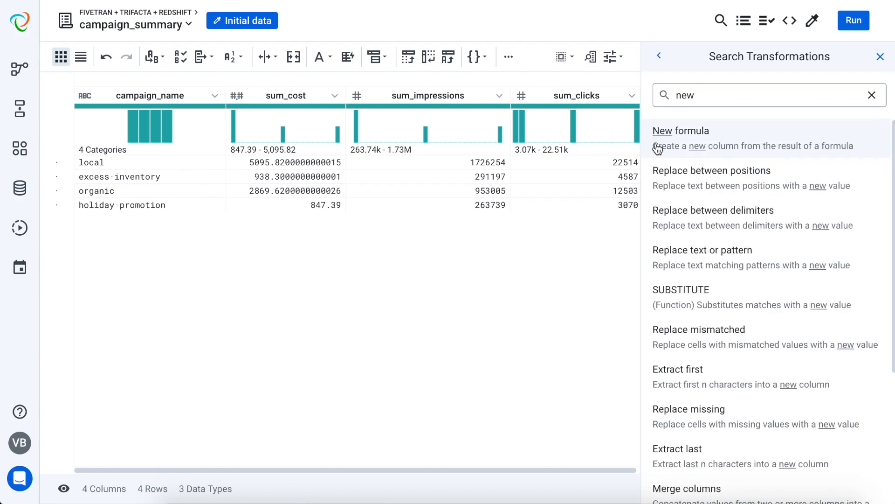
click(696, 135)
click(685, 238)
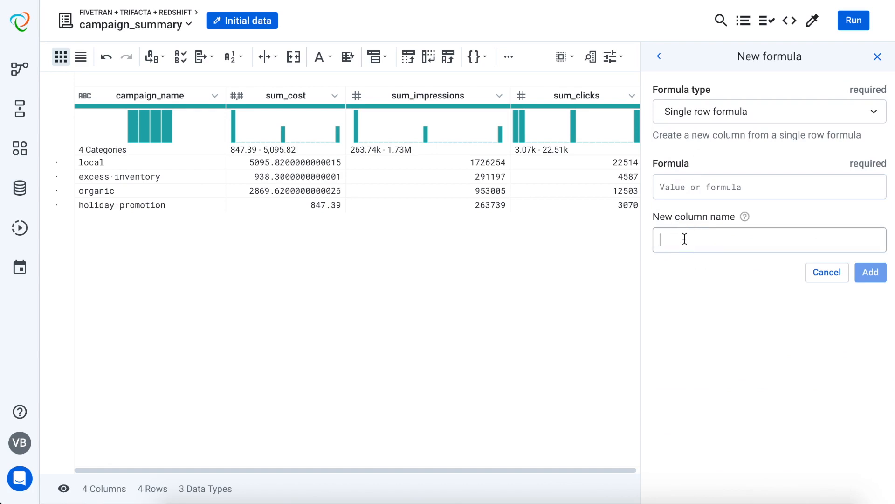
text(co)
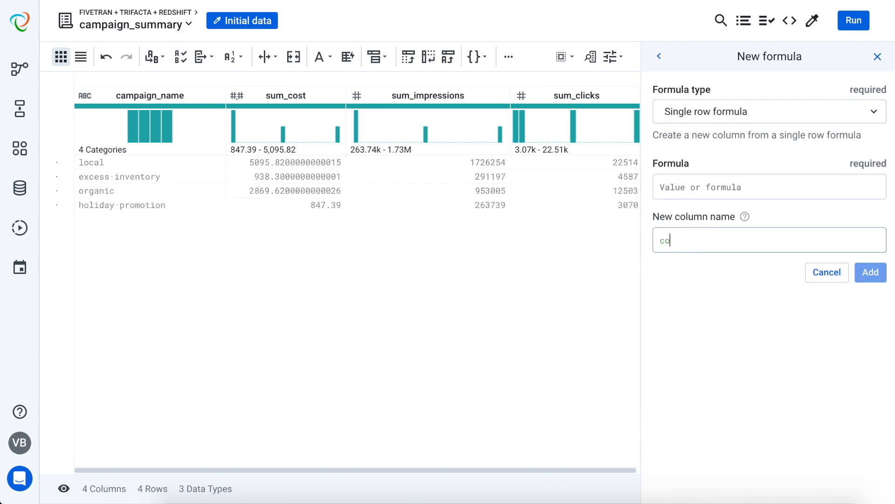
text(st_per )
text(click)
Step: Set the cost_per_click formula to sum_cost / sum_clicks and add the column to the recipe
click(755, 181)
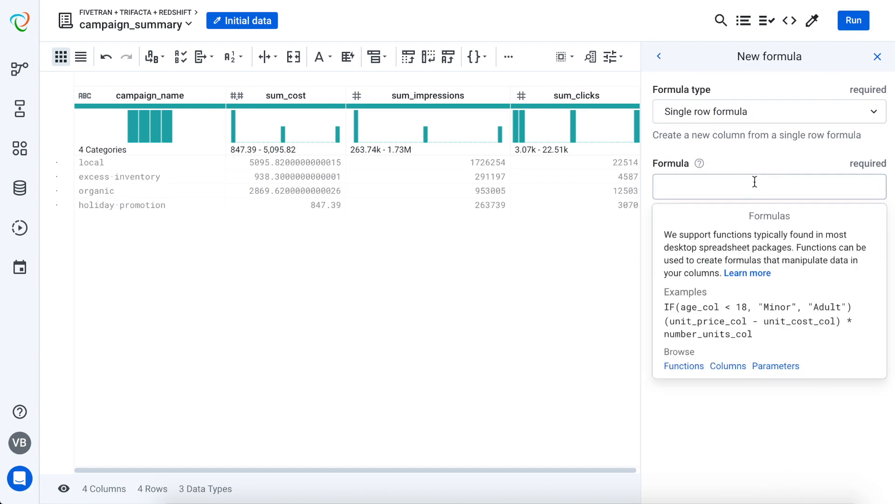
text(sum)
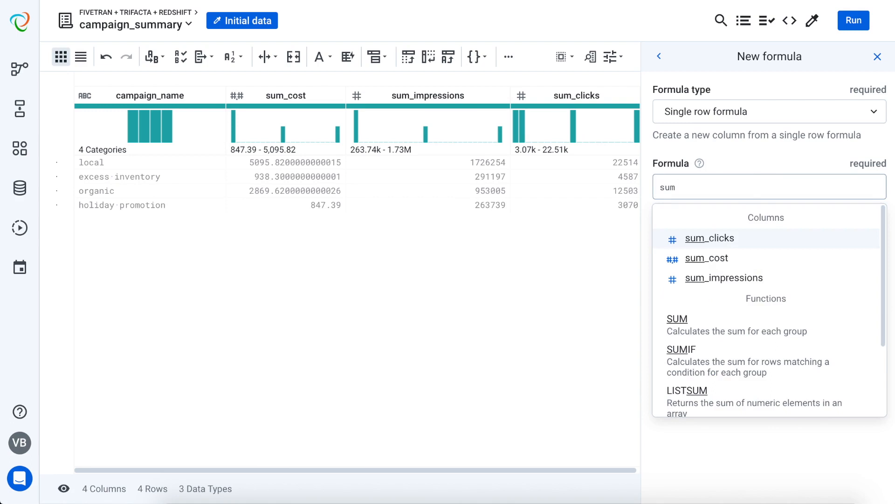
click(750, 256)
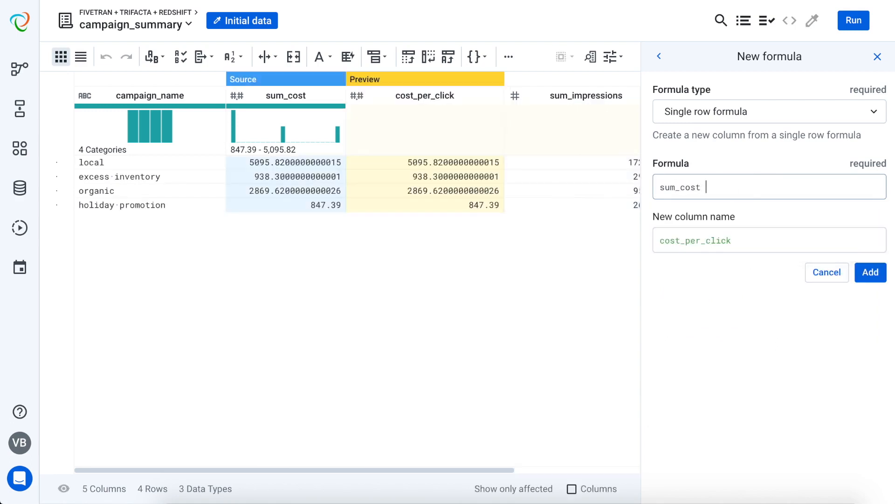
text(/ sum)
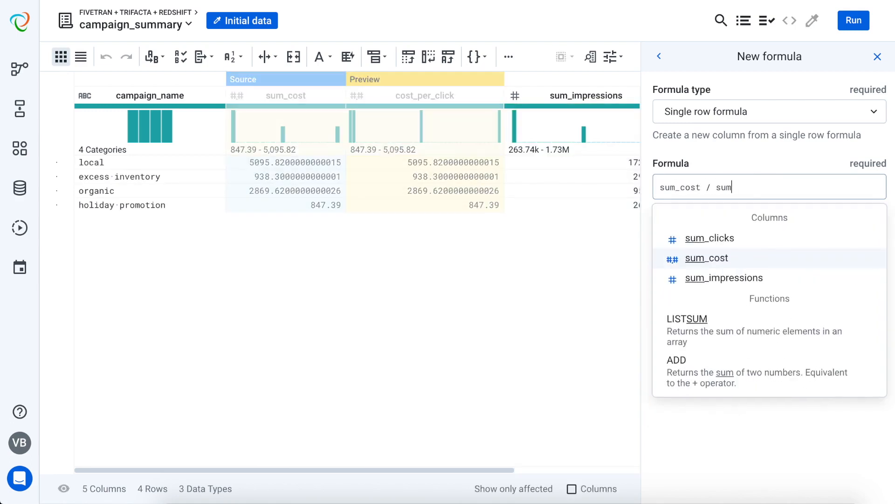
click(723, 238)
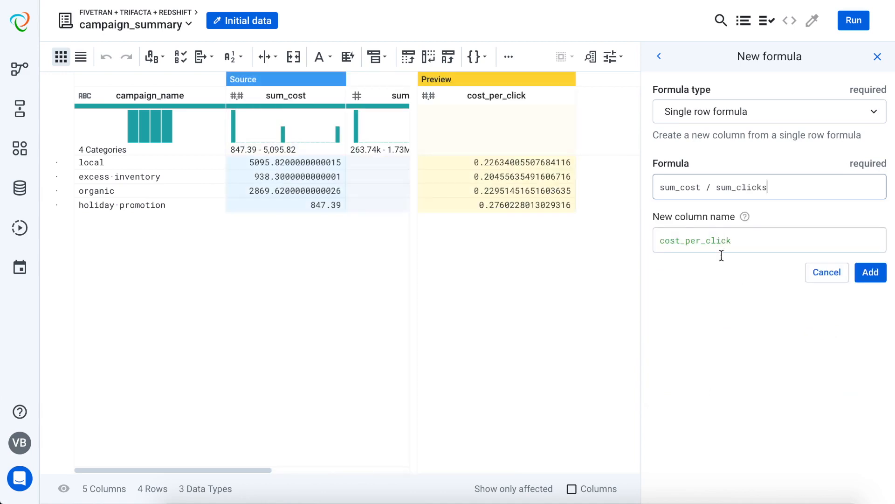
click(878, 275)
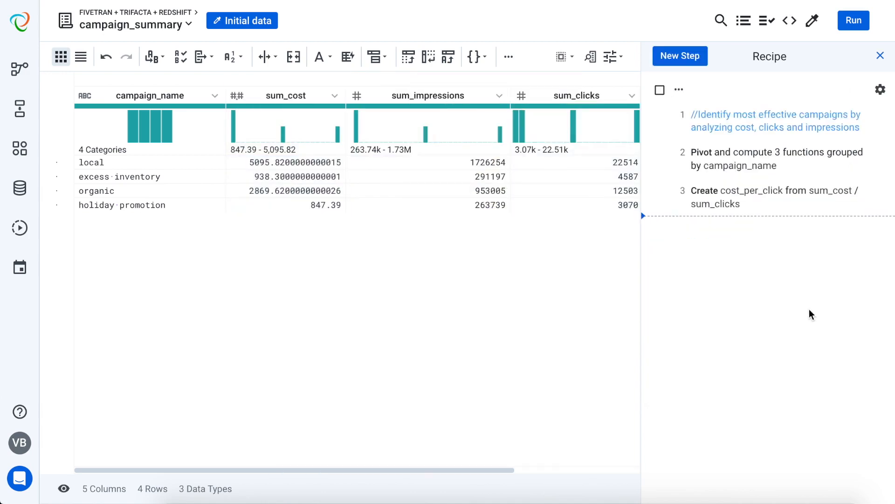
Step: Start another New formula transformation with the new column named impressions_per_click
click(681, 59)
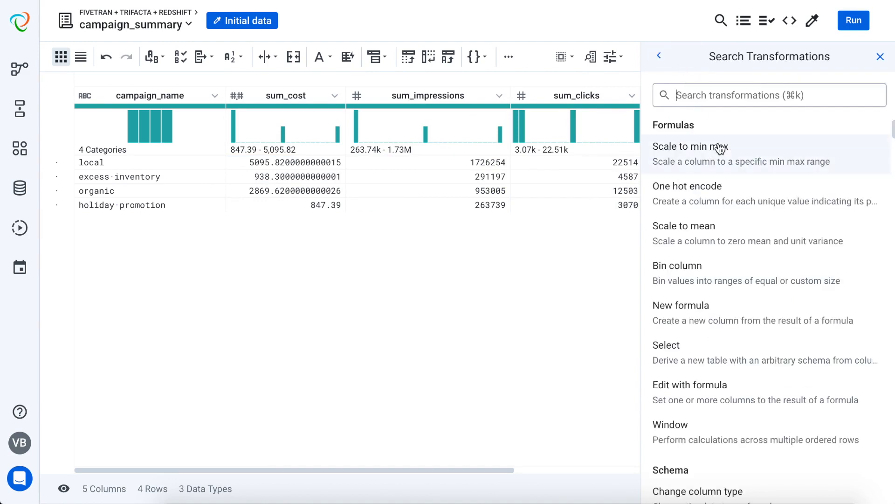
text(new)
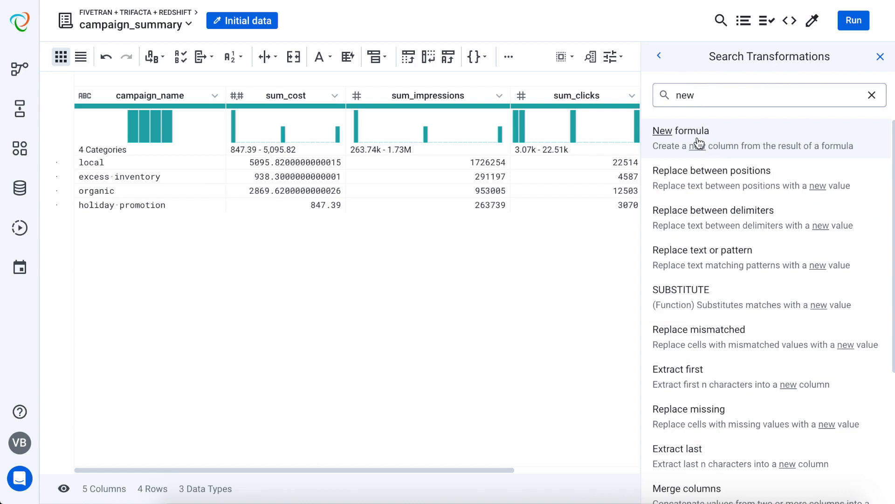
click(745, 141)
click(707, 240)
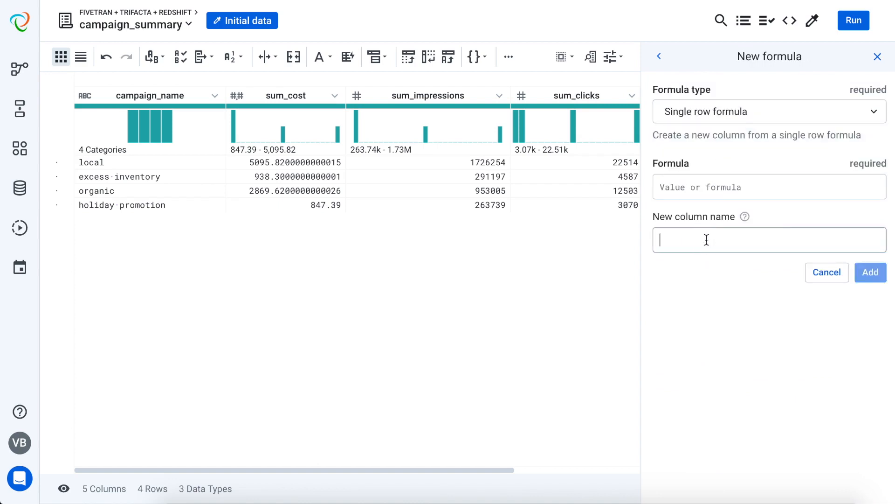
text(imp)
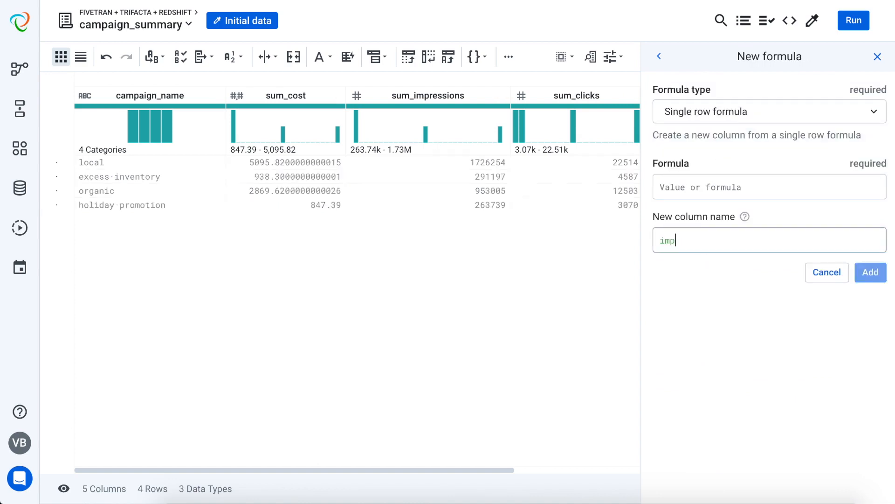
text(ressions_per_click)
Step: Set the impressions_per_click formula to sum_impressions / sum_clicks and add the column to the recipe
click(862, 188)
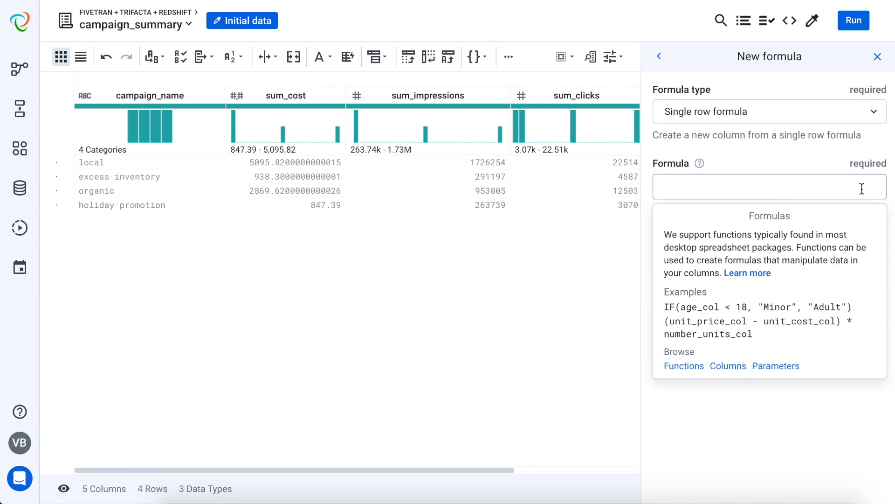
text(sum)
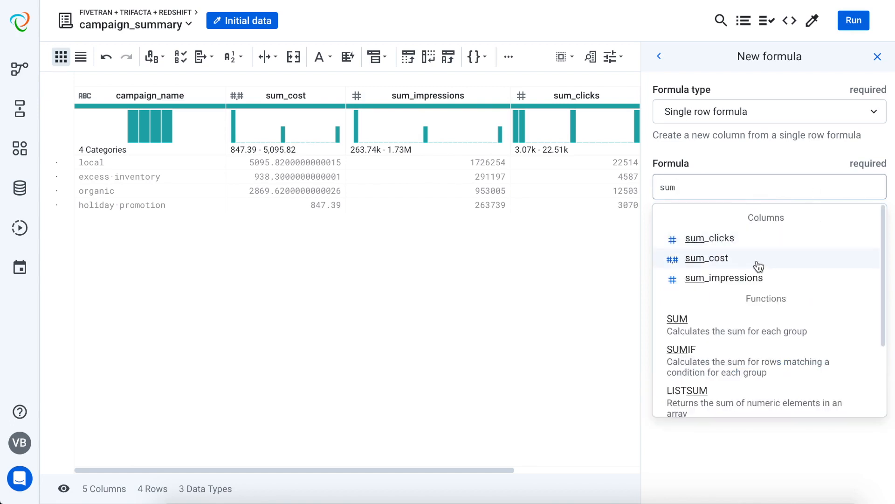
click(751, 278)
text(/)
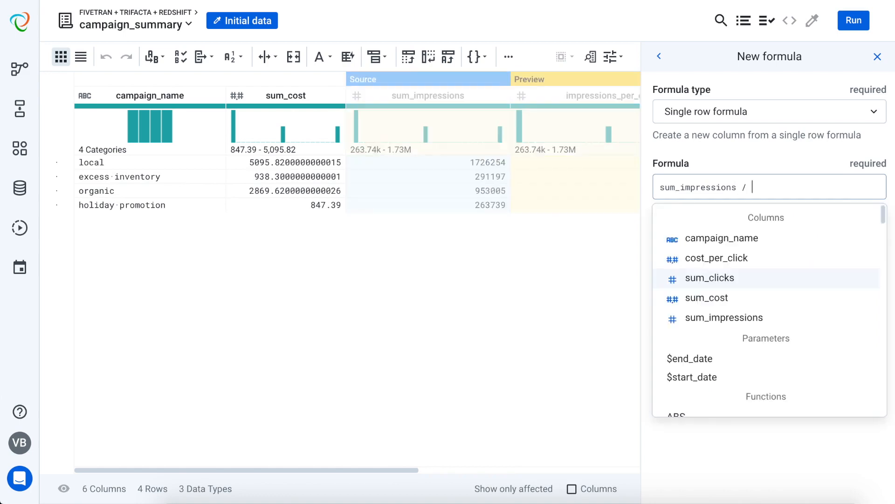
click(727, 281)
click(789, 328)
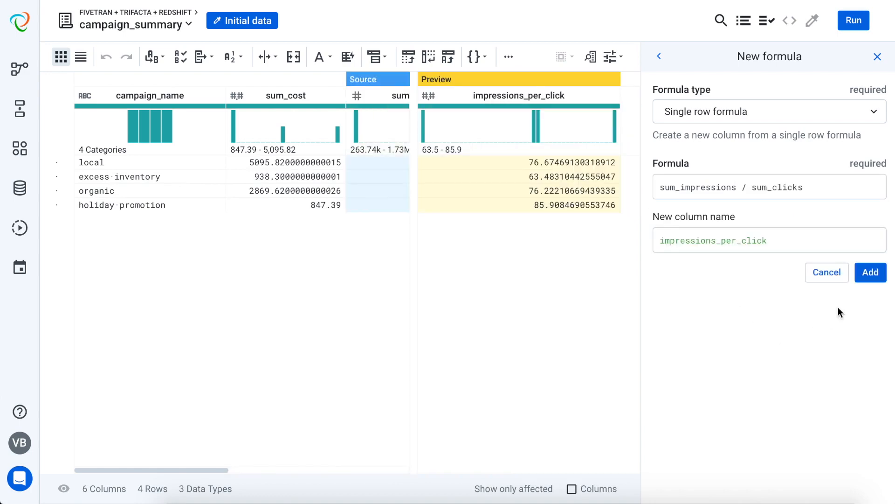
click(860, 279)
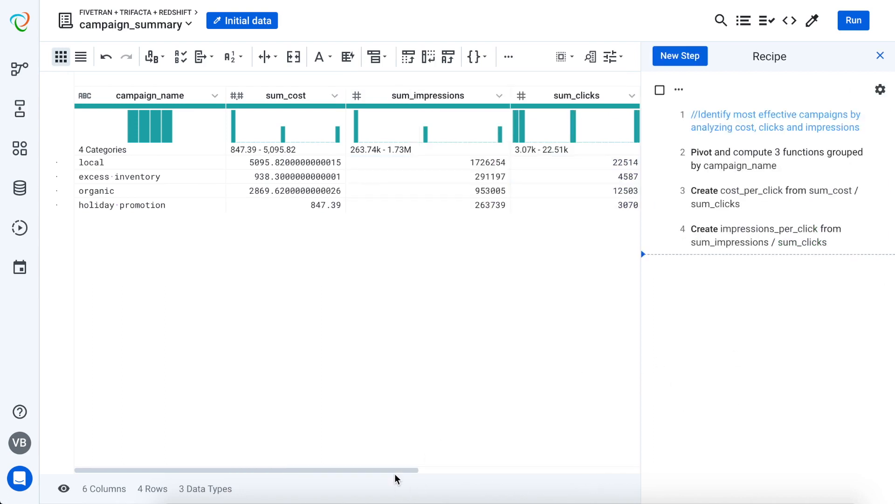
Step: Look up the campaign_name column against the sales_summary dataset, using campaign_name as the lookup key
drag(396, 471, 356, 466)
click(215, 99)
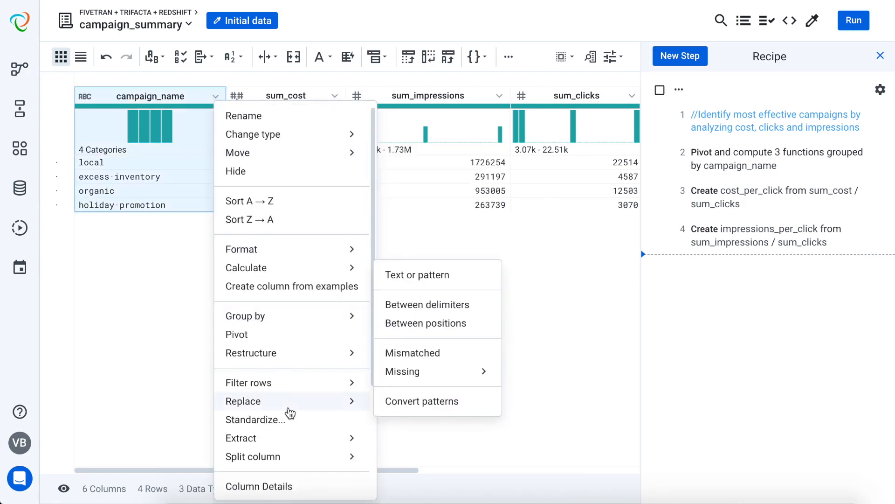
scroll(290, 411, down, 2)
click(270, 438)
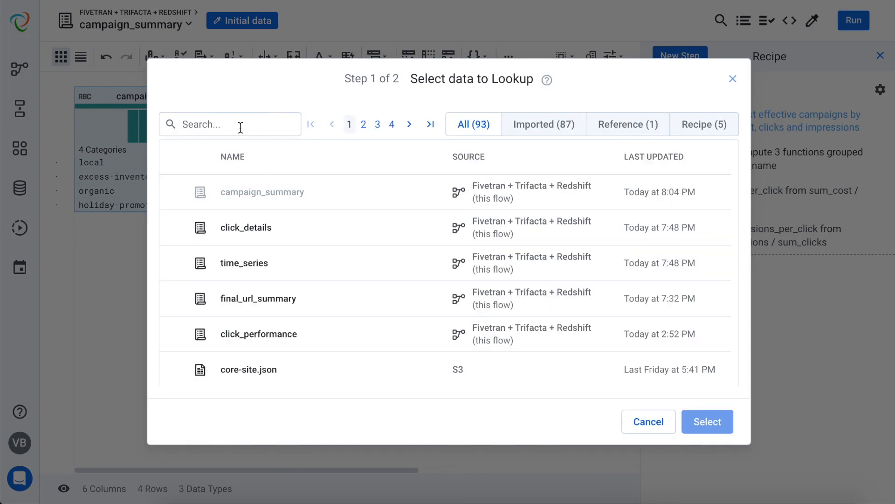
click(241, 124)
text(sales_s)
click(455, 192)
click(714, 247)
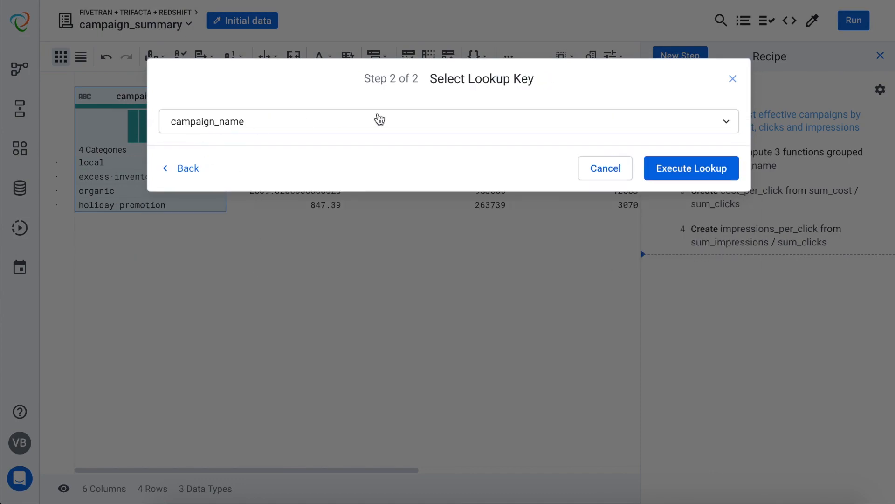
click(700, 176)
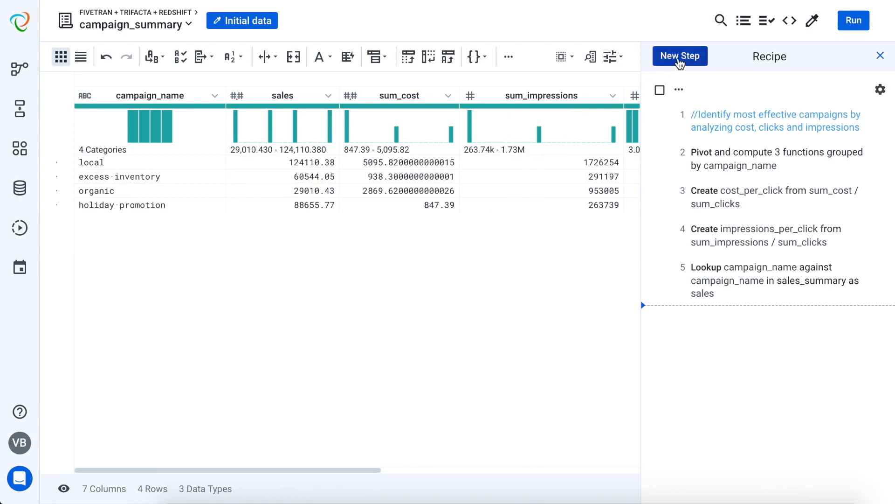
Step: Start a New formula transformation with the new column named sales_per_marketing_dollar
click(679, 61)
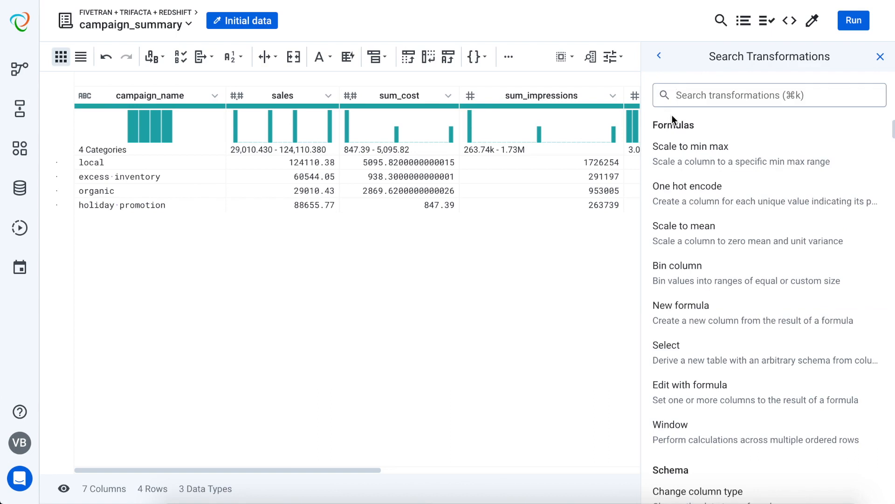
text(new)
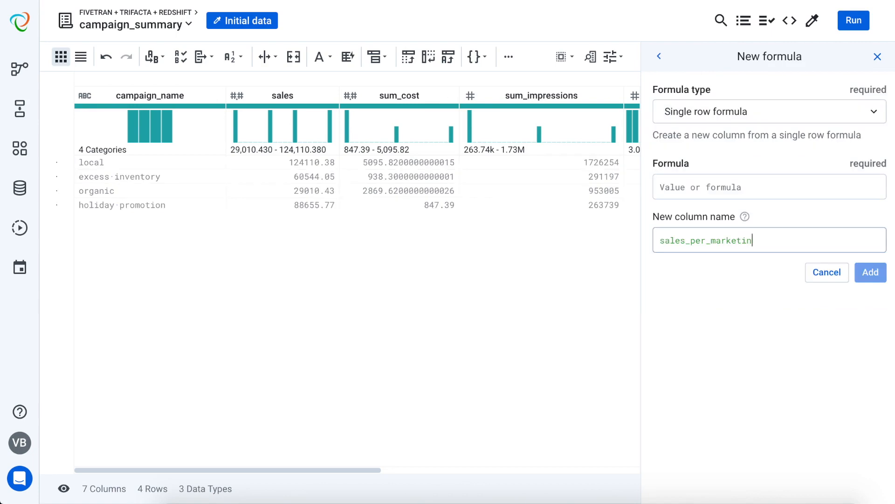
text(ng__)
key(BackSpace)
key(BackSpace)
key(BackSpace)
key(BackSpace)
text(g_dolla)
Step: Set the sales_per_marketing_dollar formula to sales / sum_cost and add the column to the recipe
click(689, 185)
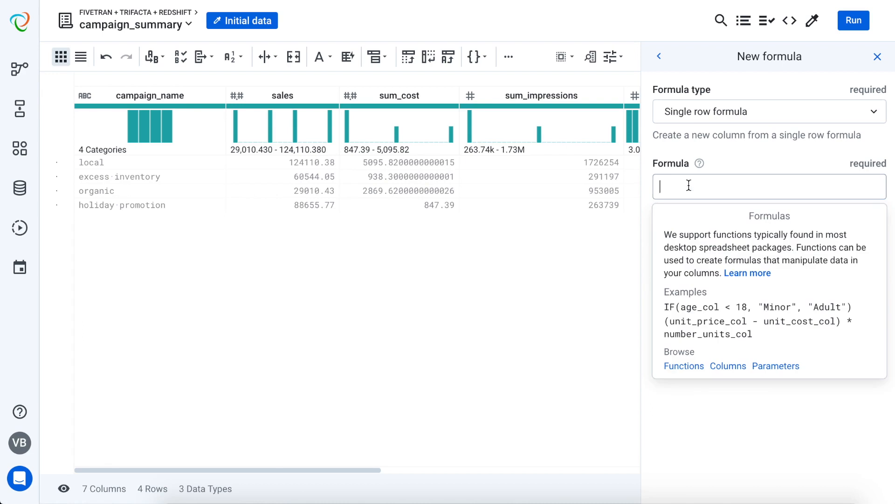
text(sales / )
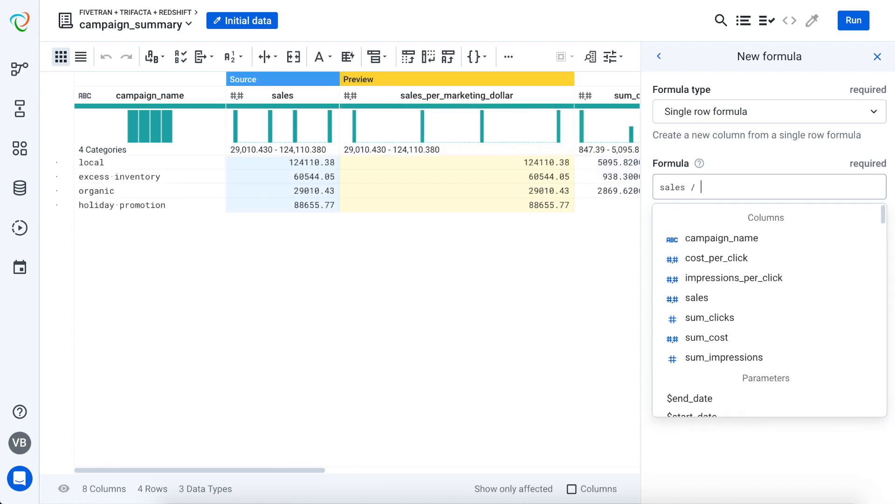
text(sum)
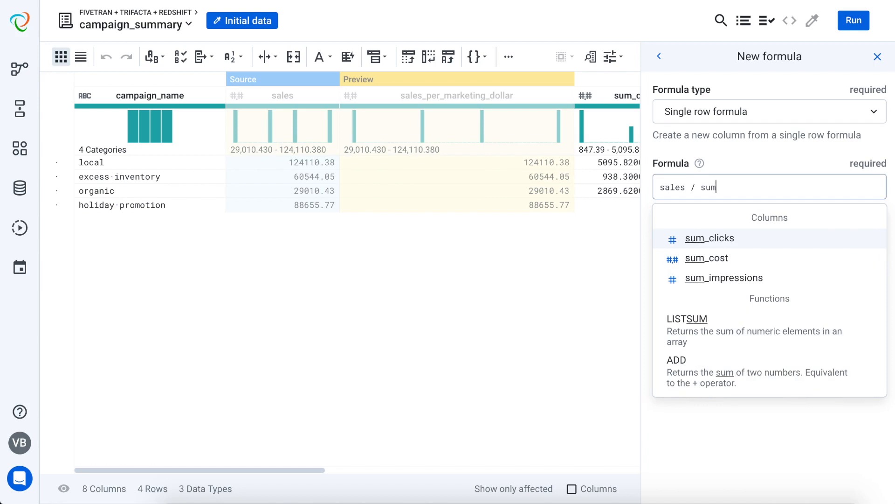
click(713, 257)
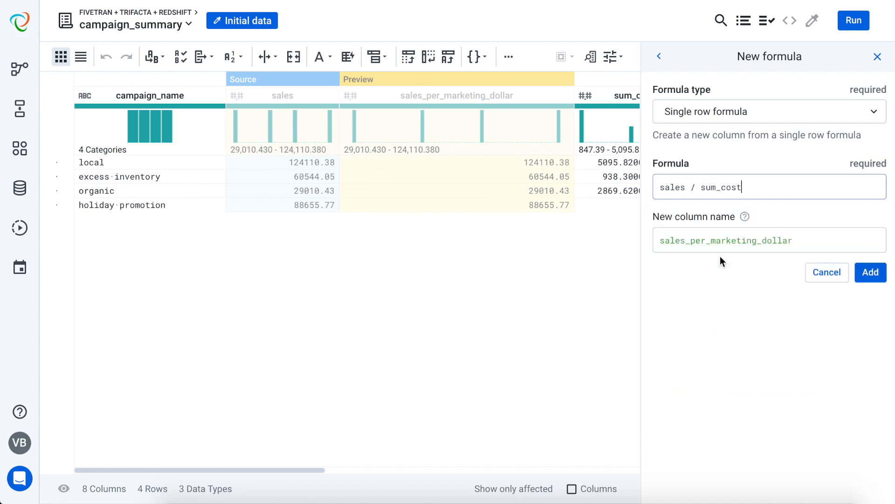
click(868, 273)
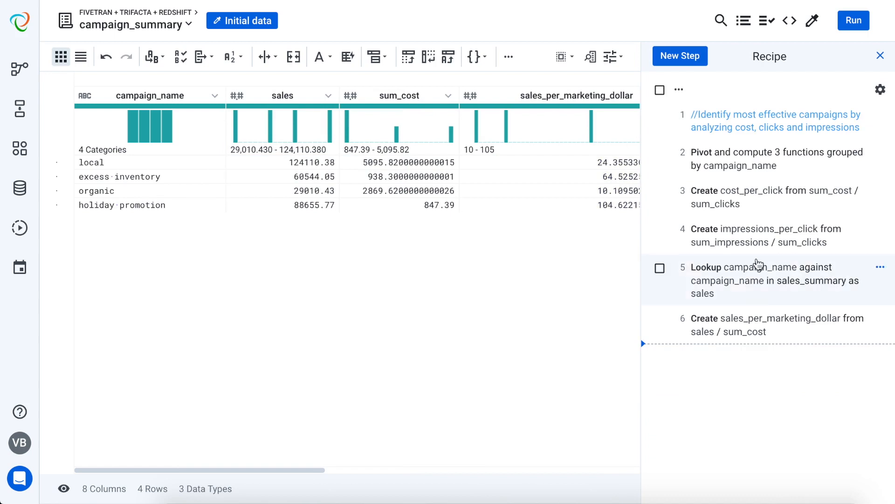
Step: Return to the Fivetran + Trifacta + Redshift flow and create an output to run for the campaign_summary recipe
click(880, 56)
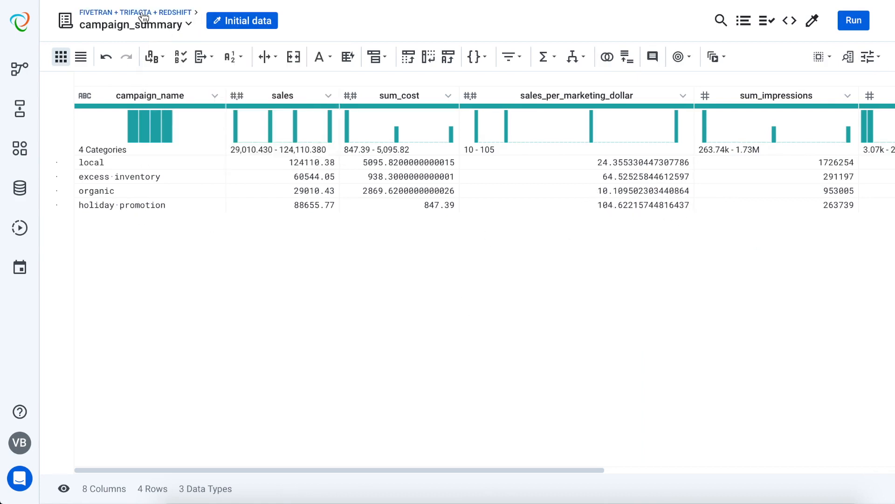
click(128, 12)
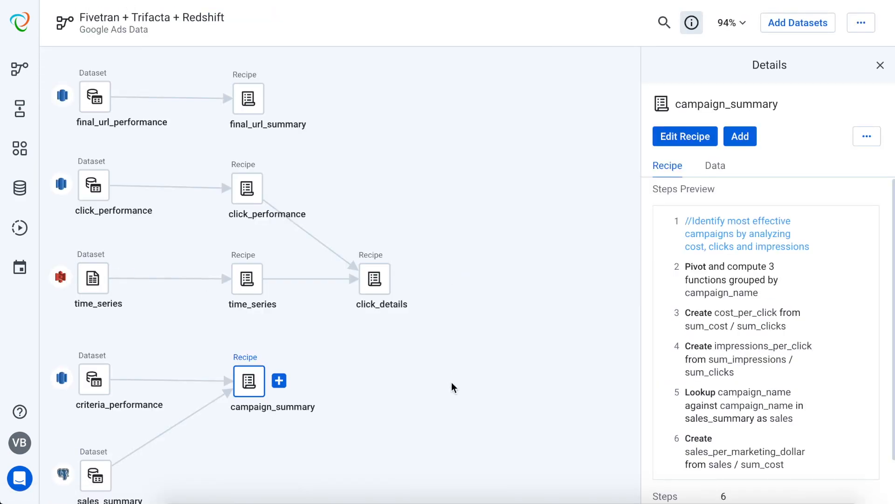
click(279, 382)
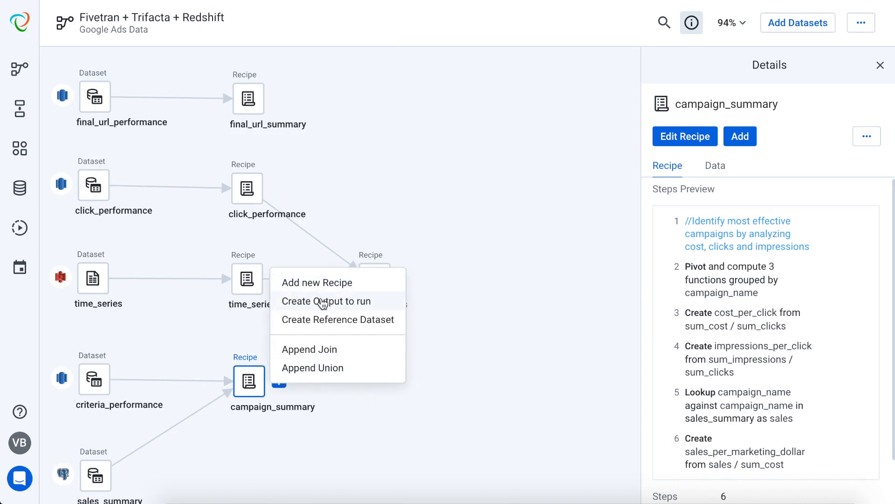
click(350, 305)
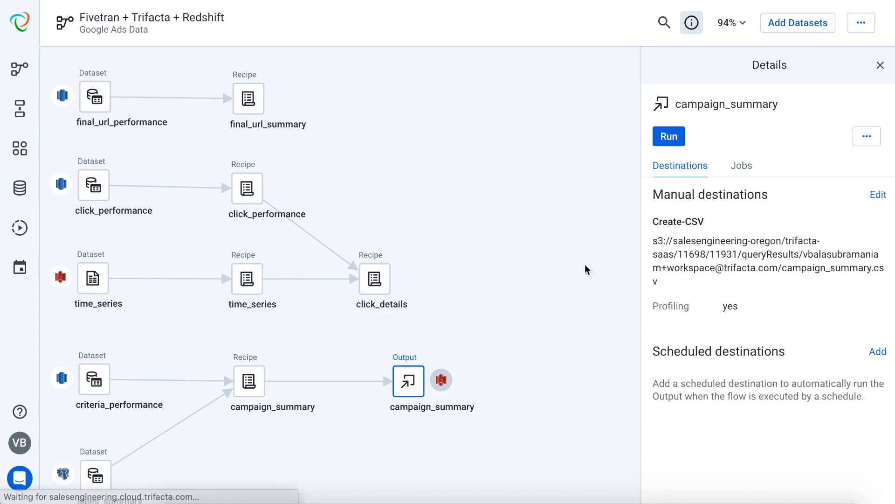
Step: Open the output's manual destination settings for editing and remove the Create-CSV publishing action
click(875, 199)
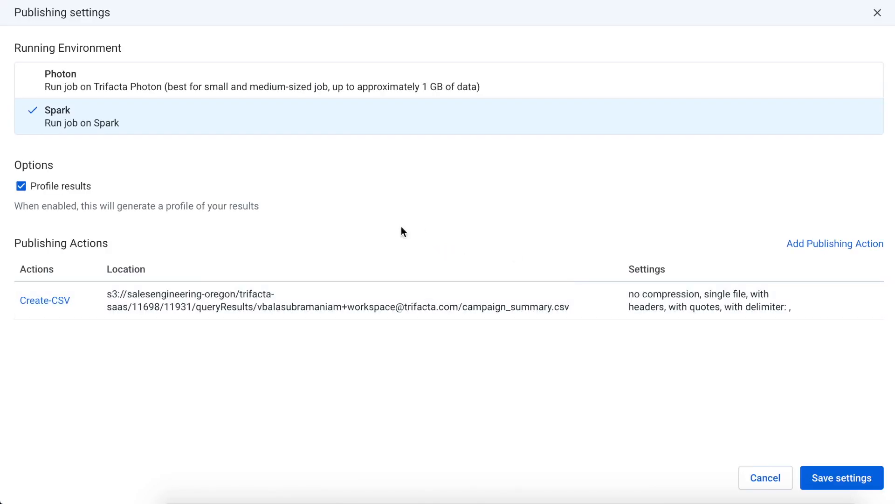
click(870, 304)
click(774, 329)
Step: Add a publishing action to the existing campaign_summary table in trifacta-redshift's google_ads_demo schema, set to Drop the table every run
click(833, 242)
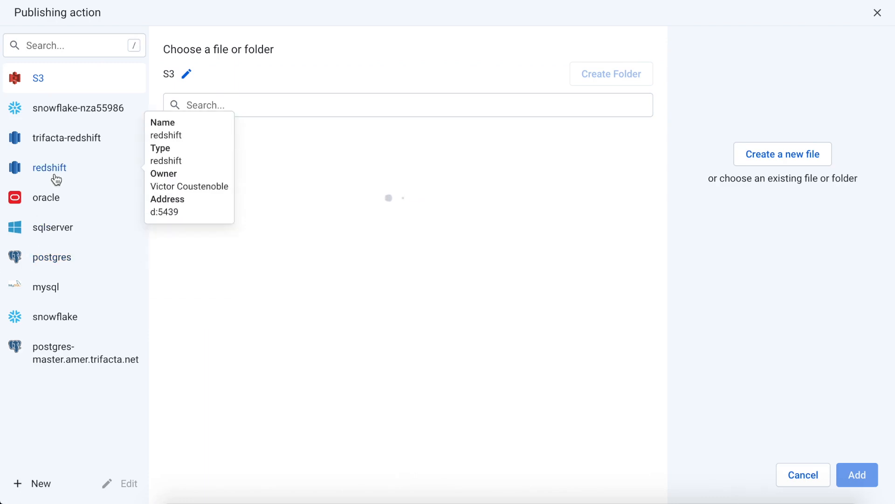
click(69, 143)
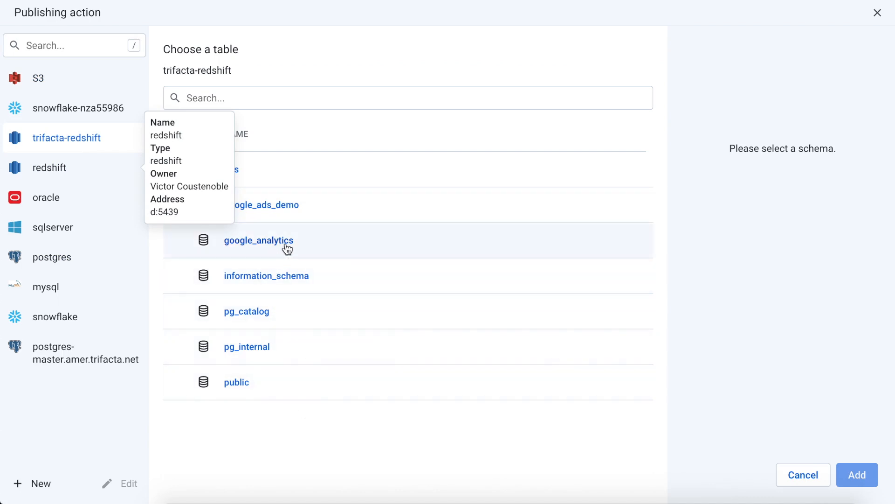
click(289, 211)
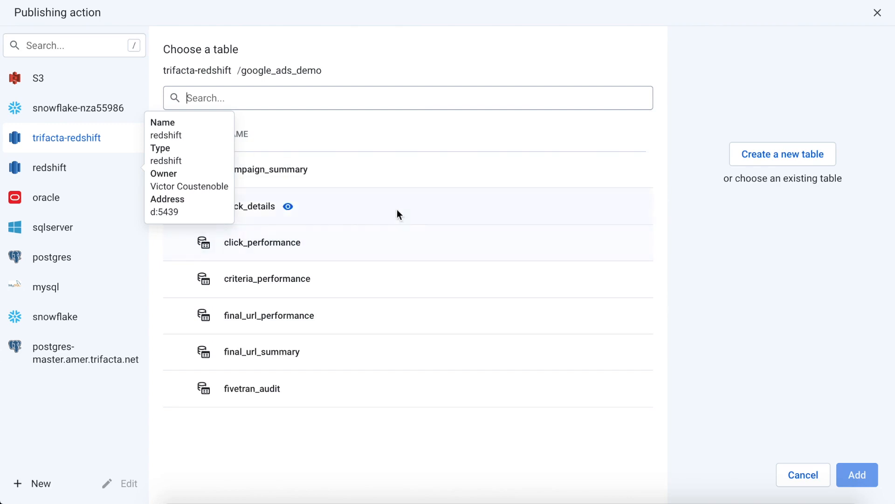
click(275, 168)
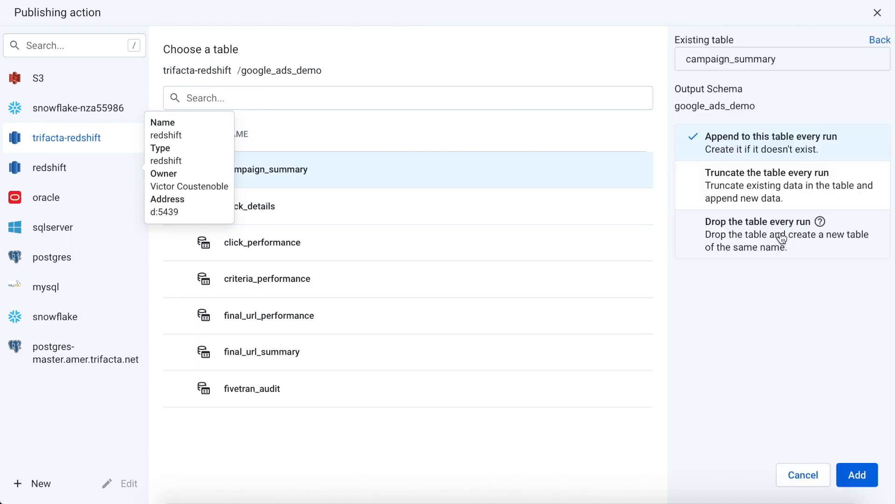
click(766, 239)
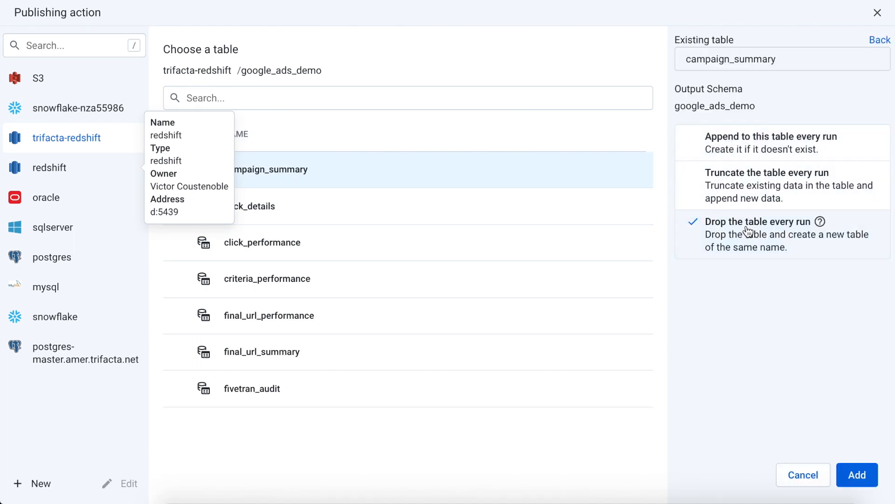
click(861, 481)
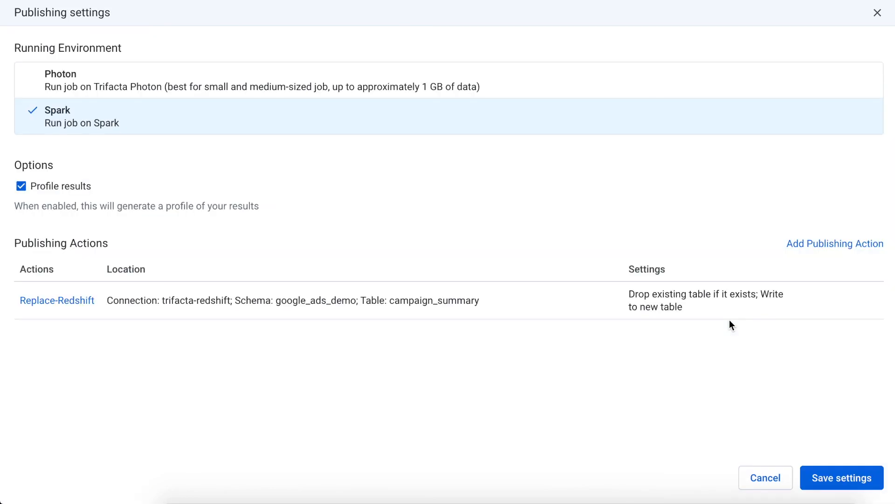
Step: Set the output's running environment to Photon and save the publishing settings
click(112, 92)
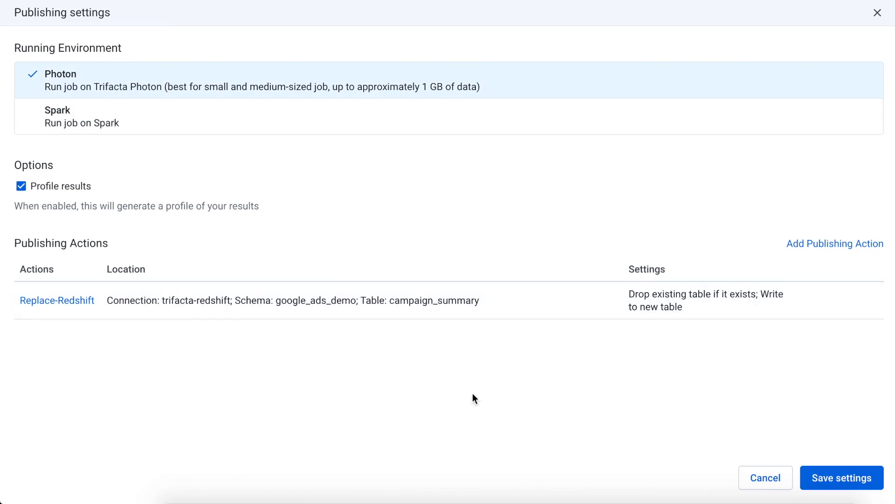
click(820, 468)
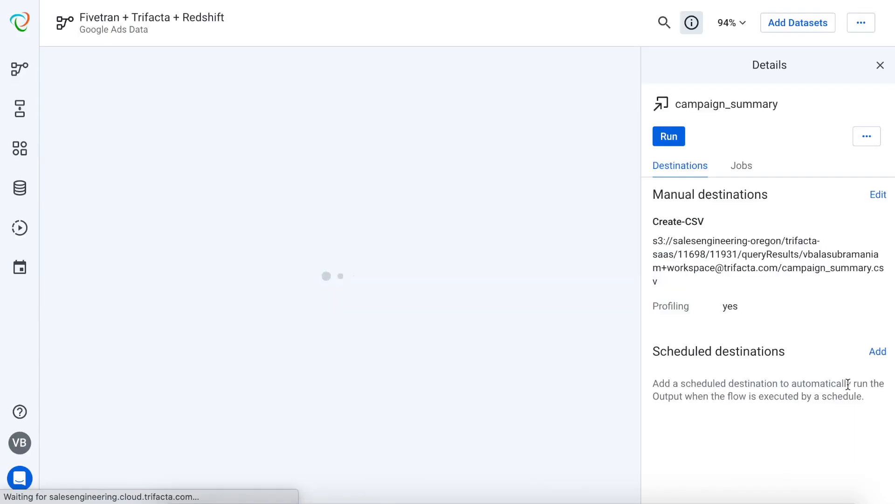
Step: Open the latest final_url_summary job from the job history and review its results profile, data quality rules and output destinations
click(19, 228)
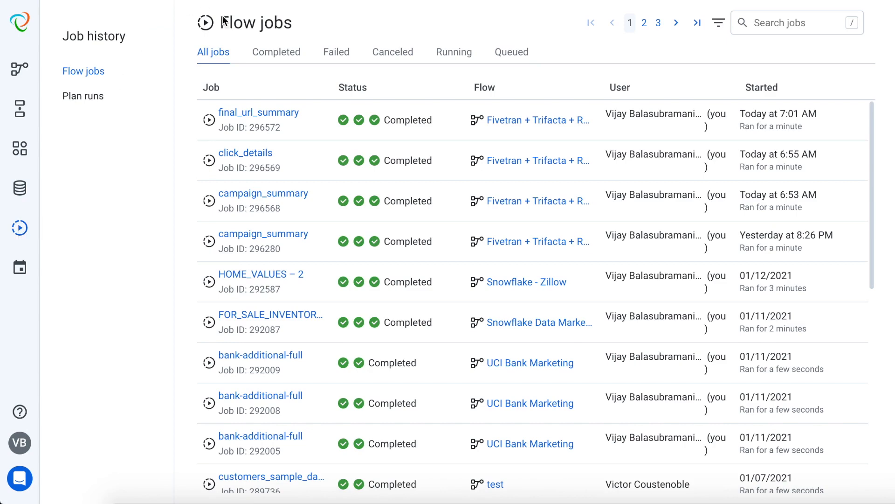
click(242, 119)
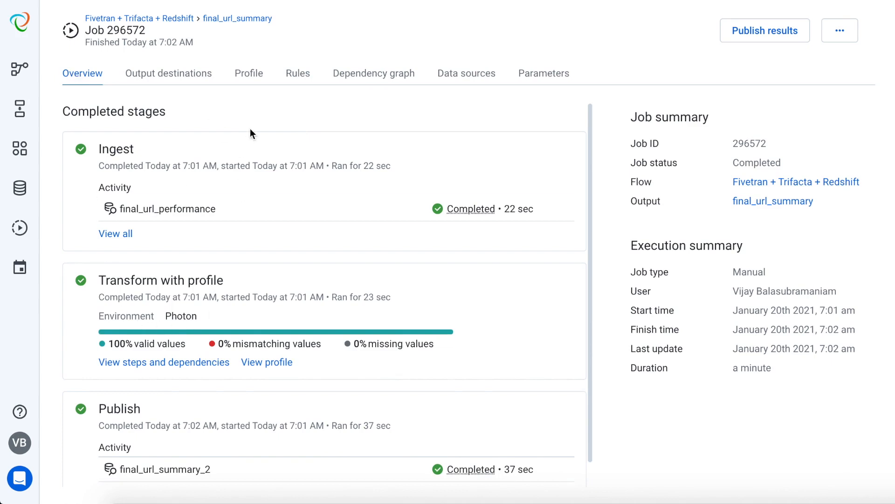
click(248, 75)
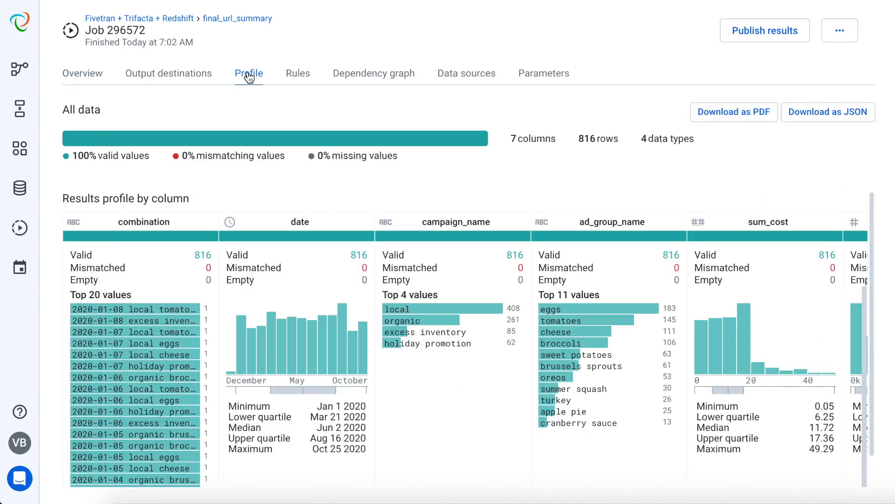
click(298, 77)
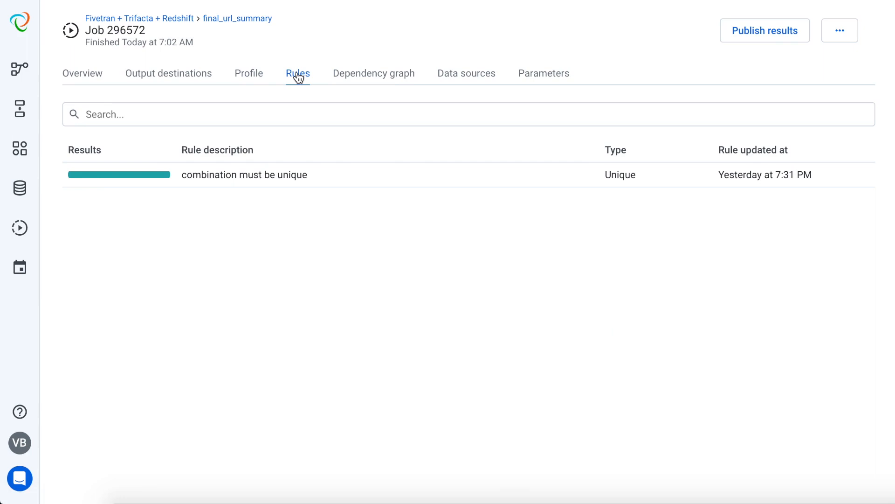
click(164, 76)
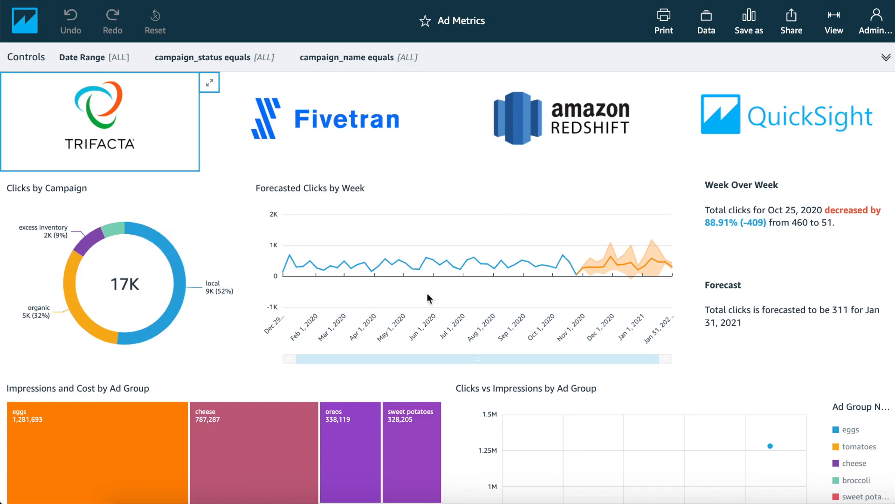
Step: In the QuickSight Ad Metrics dashboard, filter the visuals by the organic campaign and review the ad group charts and details table
mouse_move(181, 245)
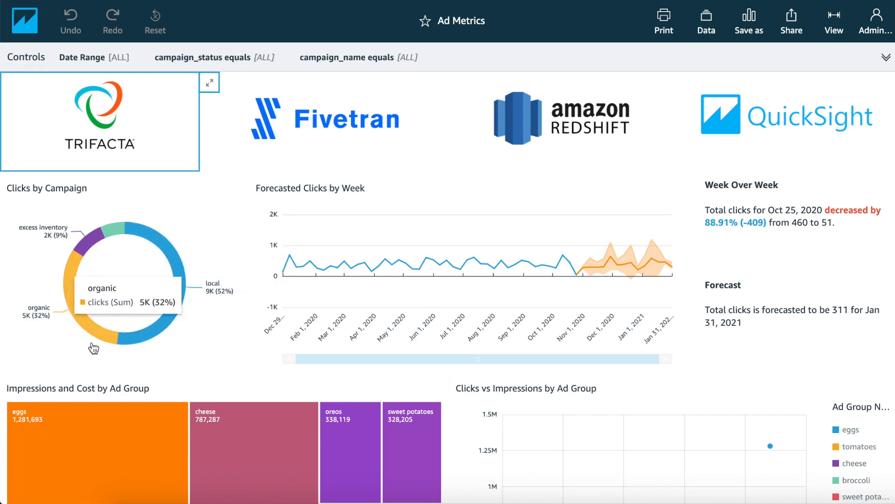
click(81, 315)
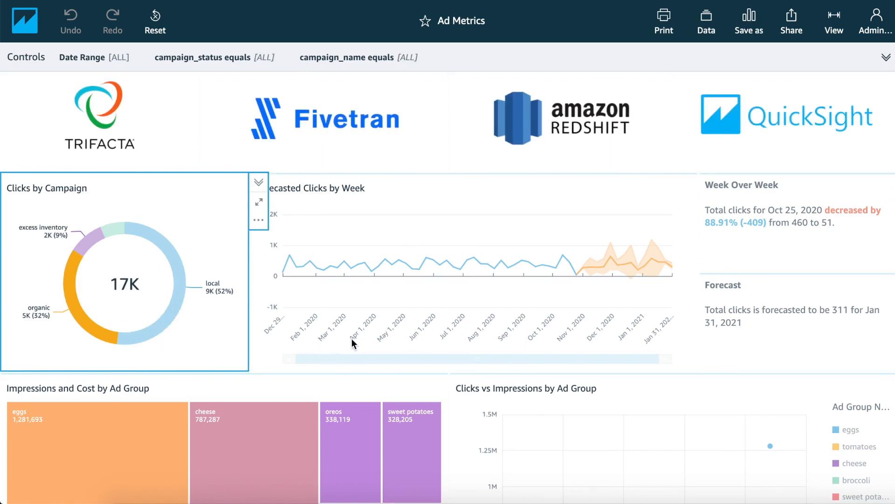
scroll(441, 337, down, 6)
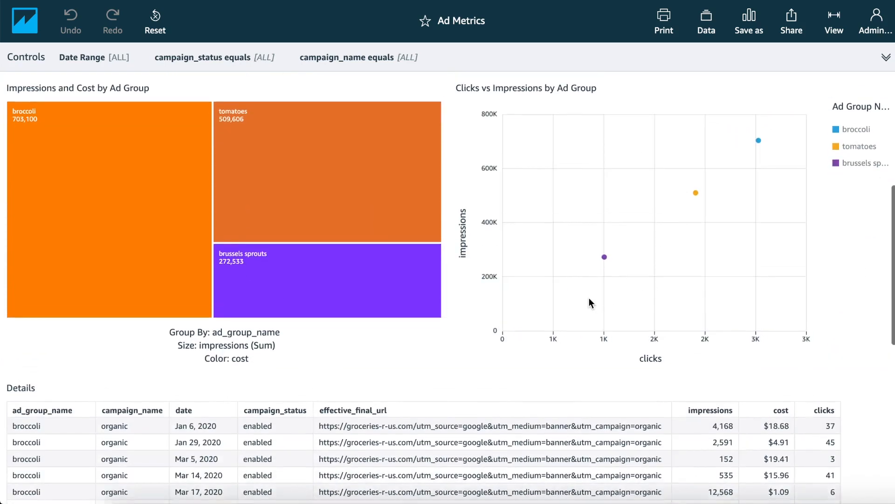
scroll(589, 302, up, 2)
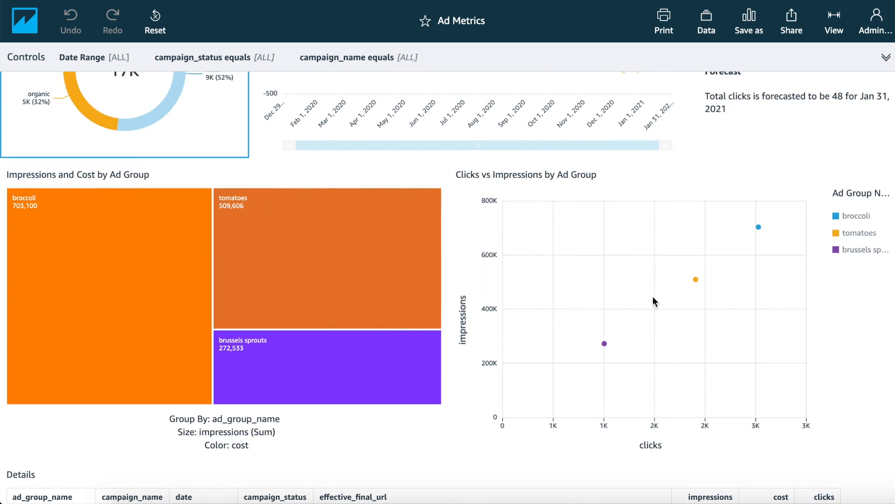
scroll(557, 384, down, 5)
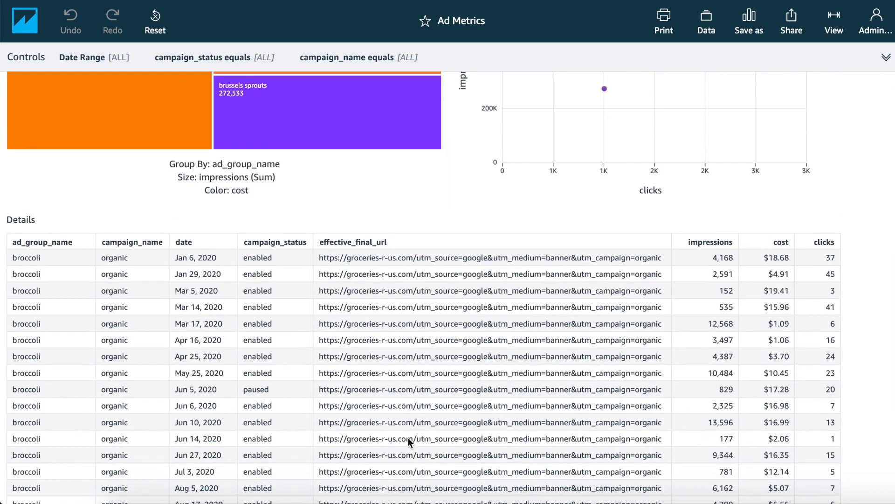
scroll(473, 405, up, 10)
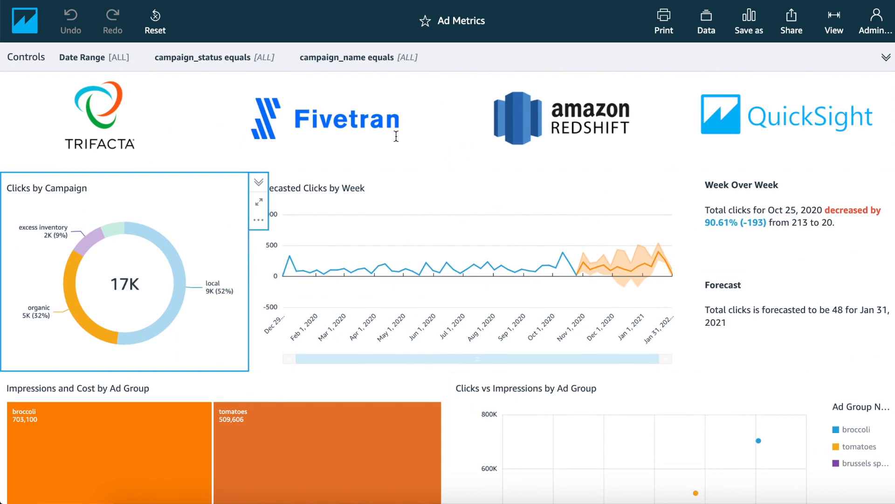
click(214, 144)
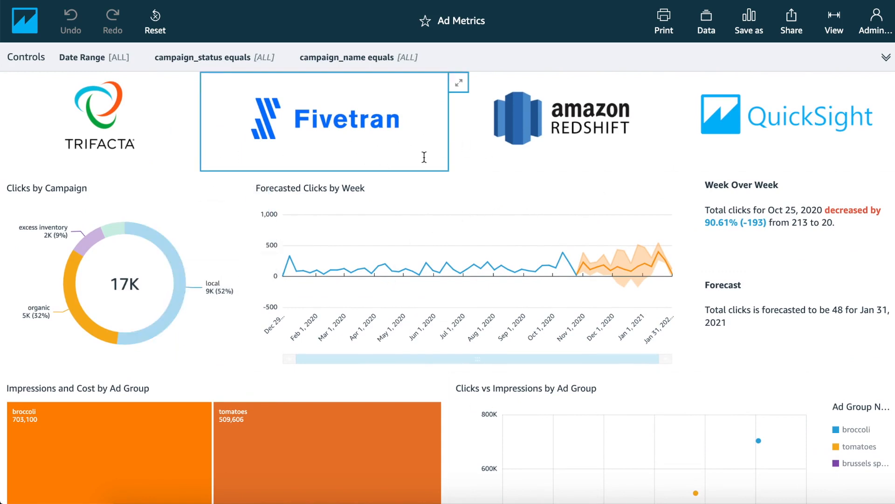